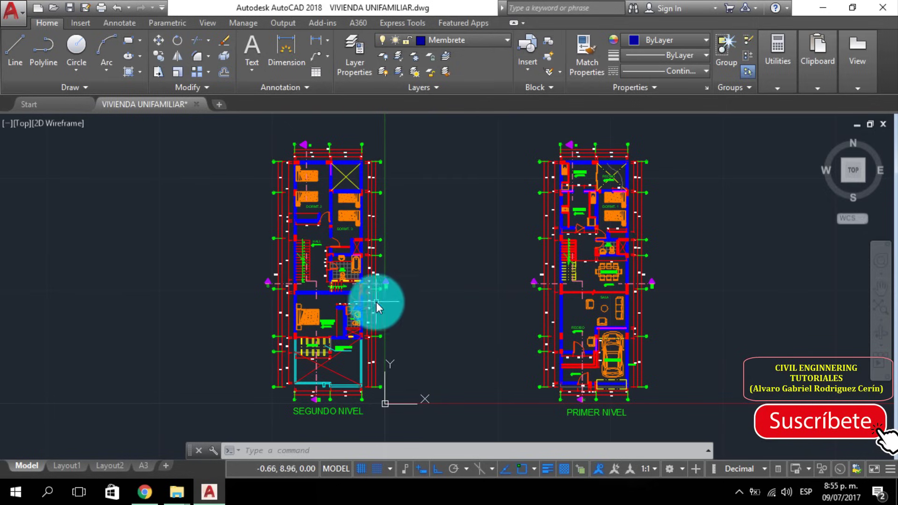
Step: Show the A3 sheet and inspect both floor plans, the location map and the title block
middle_click_drag(341, 316, 352, 328)
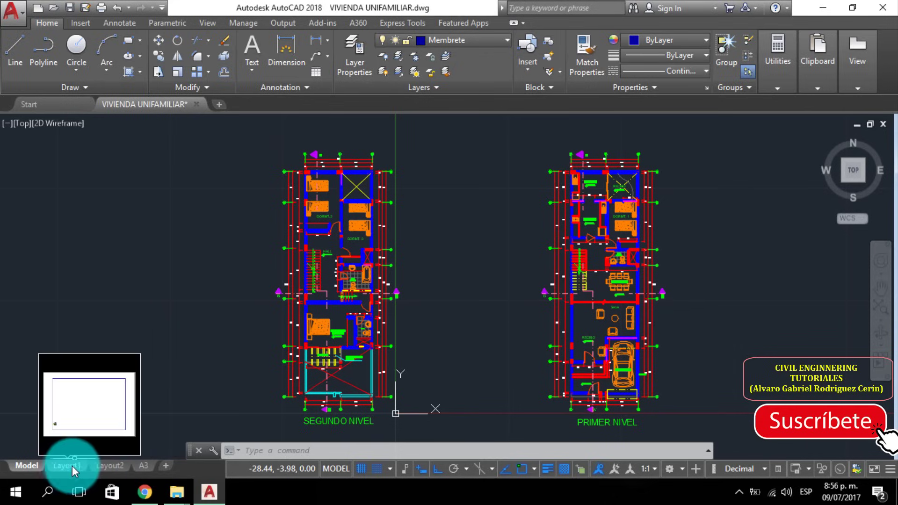
mouse_move(110, 467)
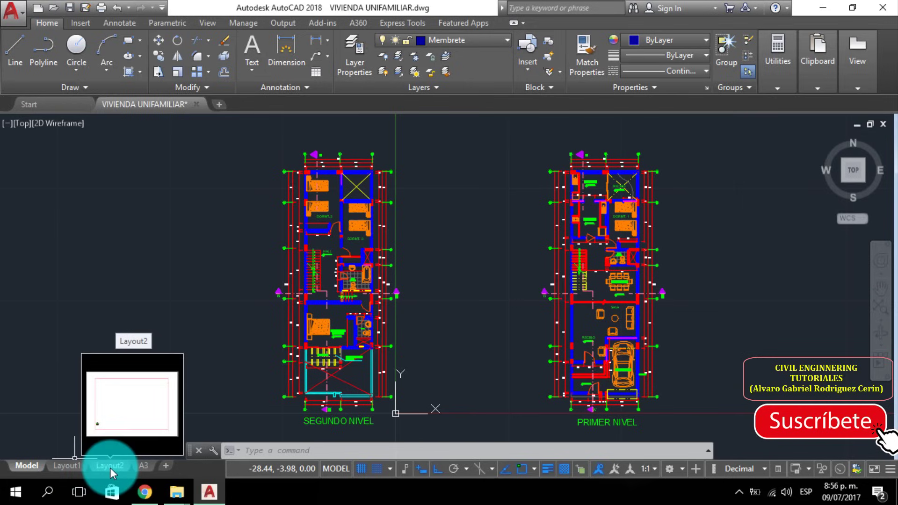
left_click(142, 466)
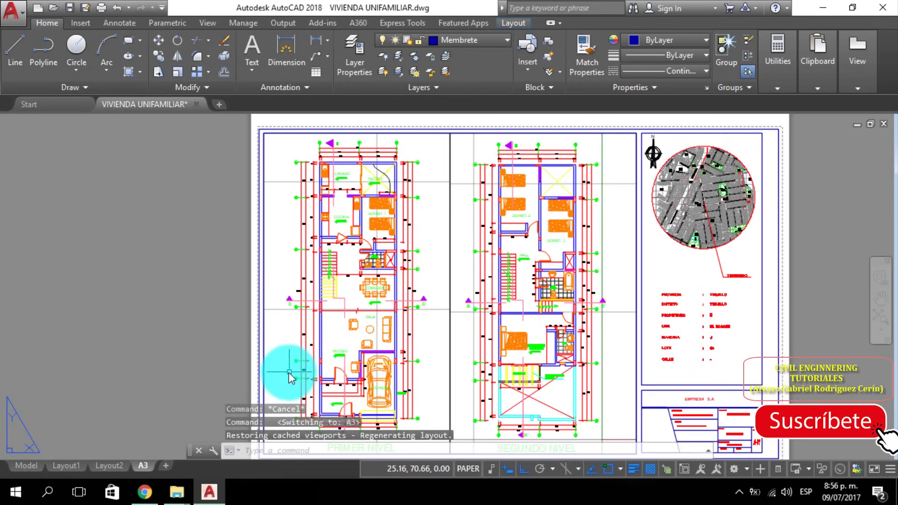
scroll(319, 363, "down", 3)
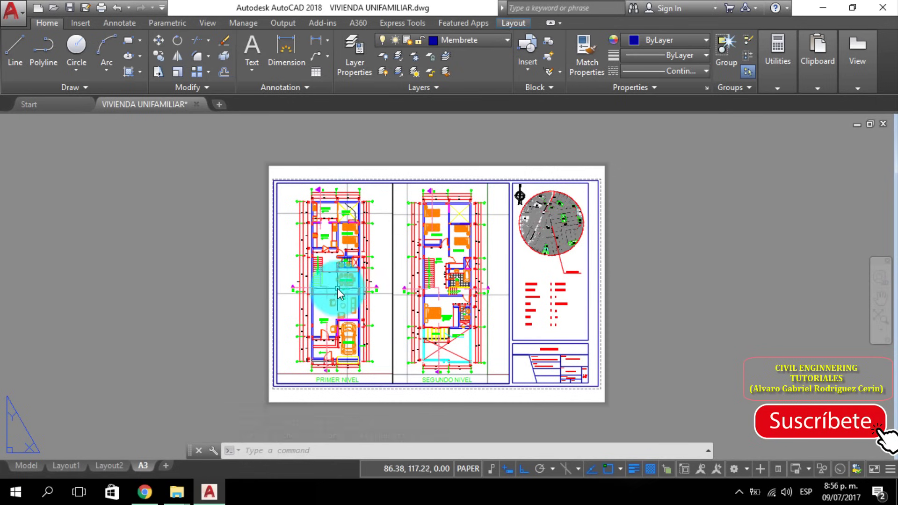
scroll(338, 289, "up", 2)
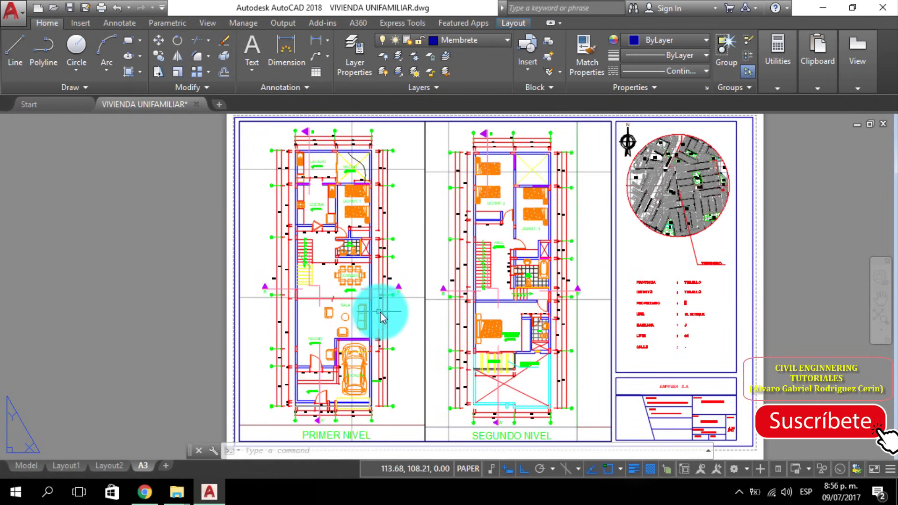
scroll(397, 310, "down", 1)
scroll(524, 285, "up", 1)
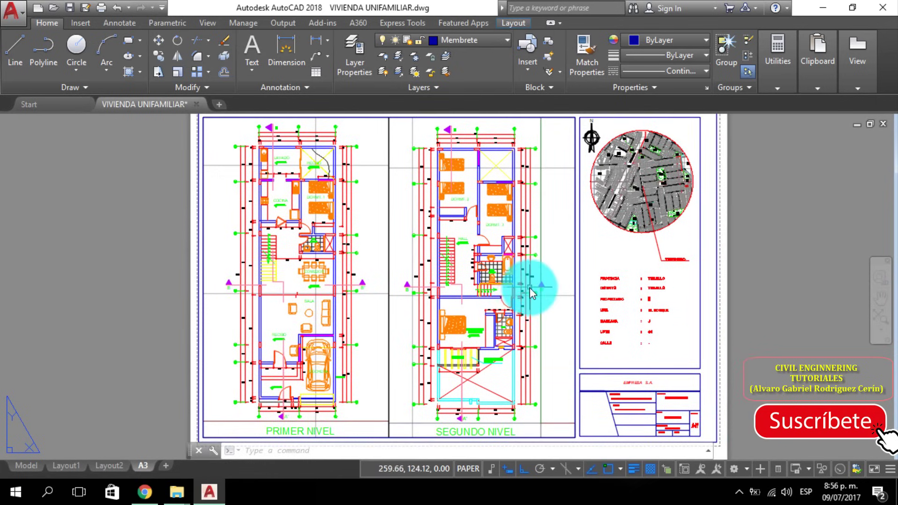
scroll(517, 318, "down", 3)
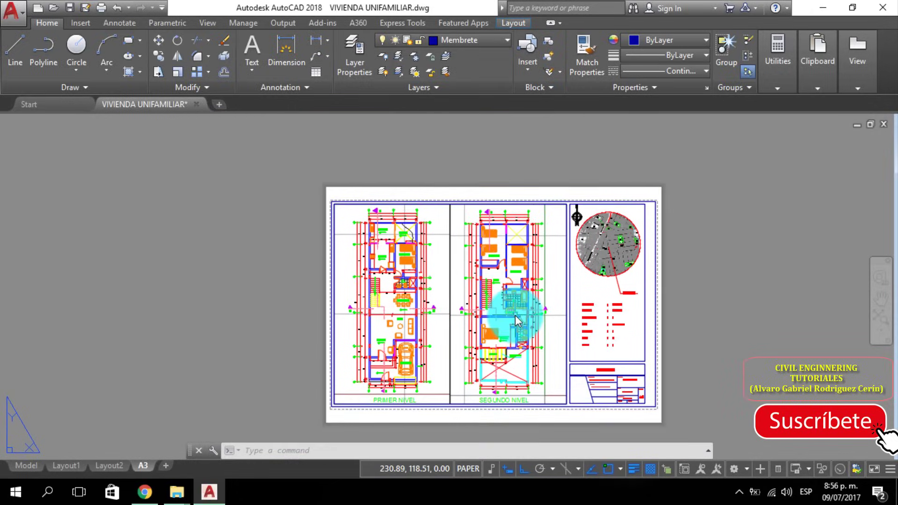
middle_click_drag(515, 315, 515, 302)
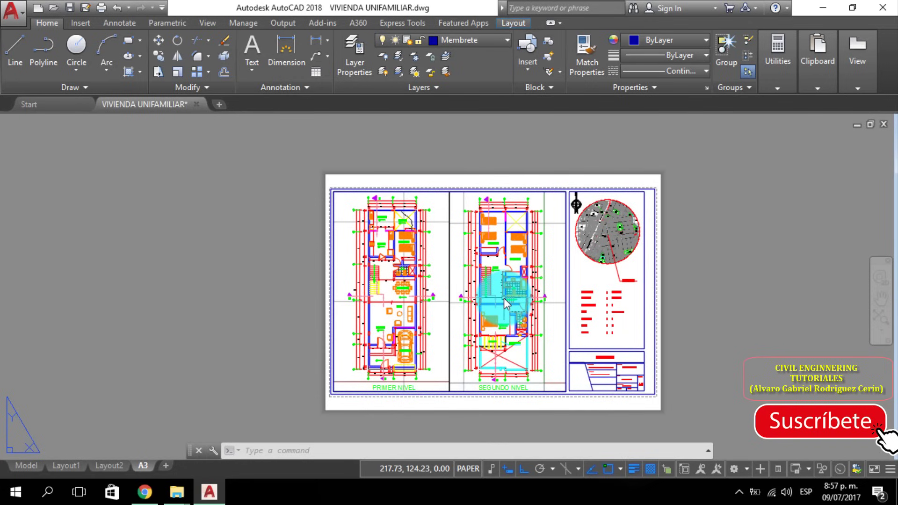
scroll(434, 277, "up", 2)
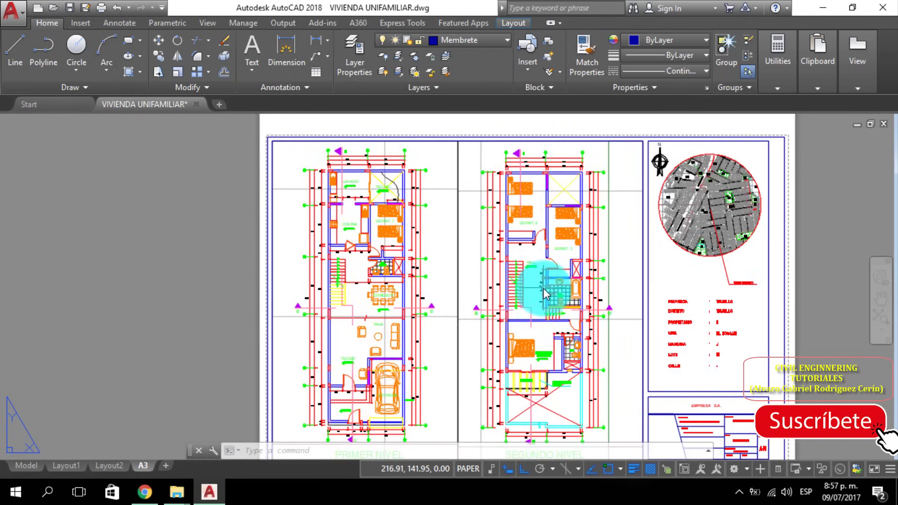
middle_click_drag(488, 275, 472, 282)
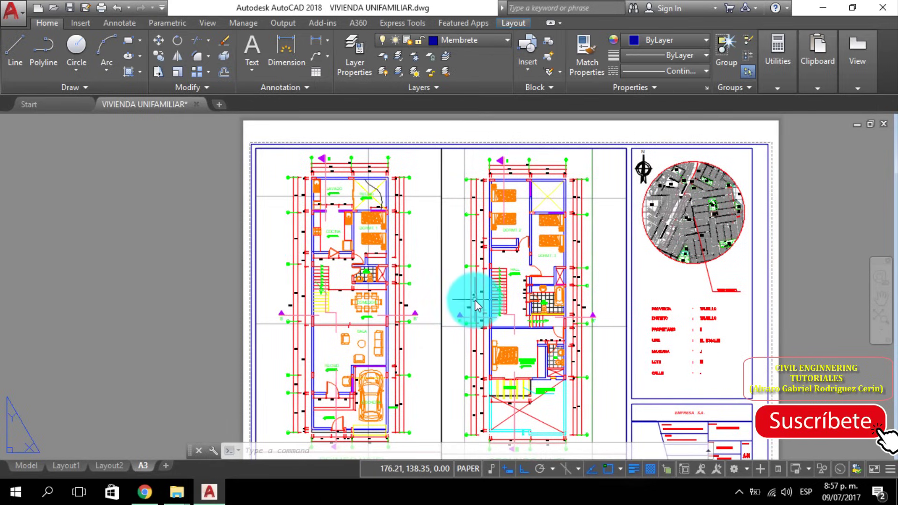
middle_click_drag(478, 273, 369, 318)
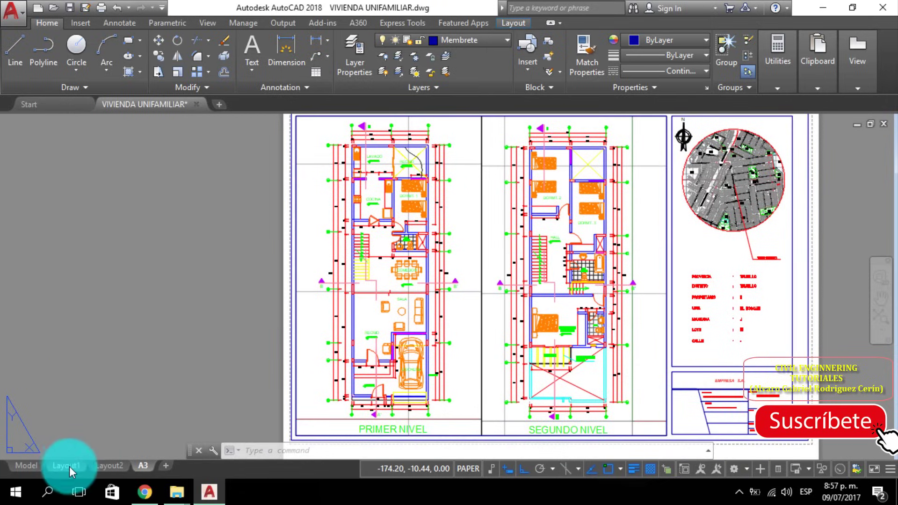
Step: Show the blank Layout1 sheet and centre its paper in view
left_click(64, 466)
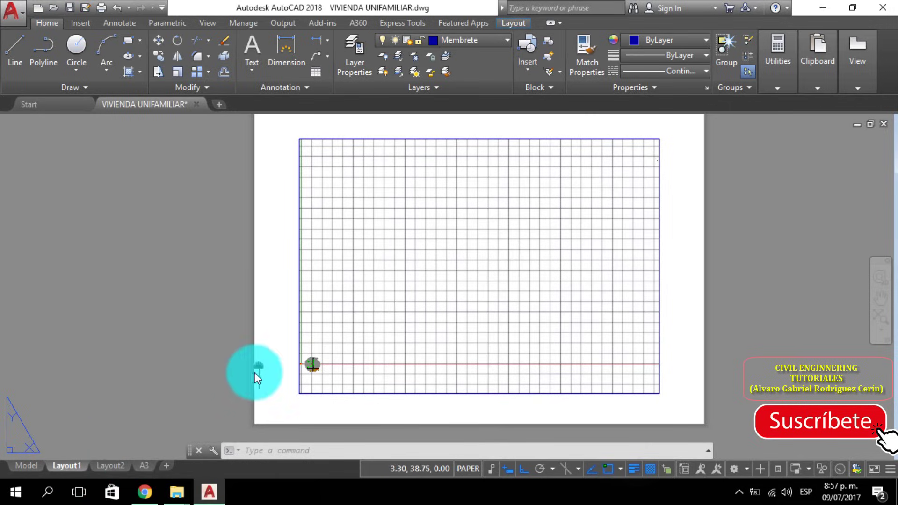
middle_click_drag(255, 372, 248, 393)
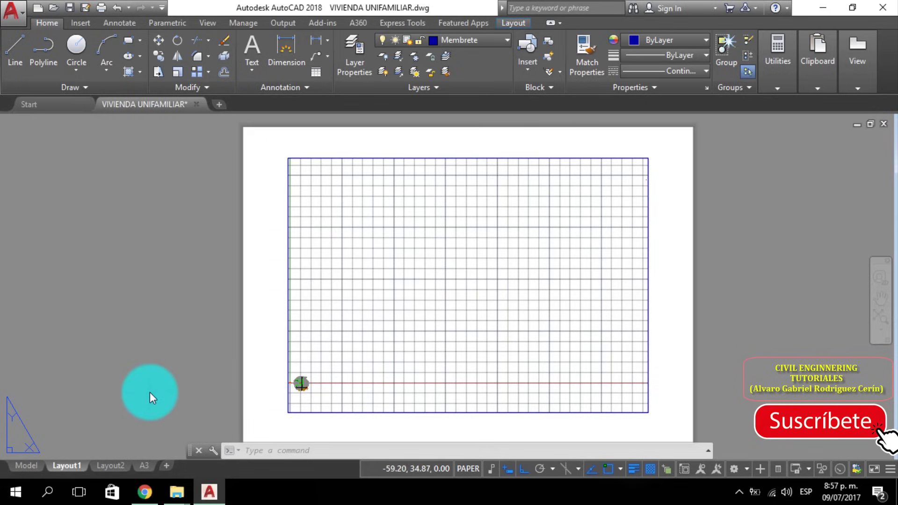
mouse_move(67, 465)
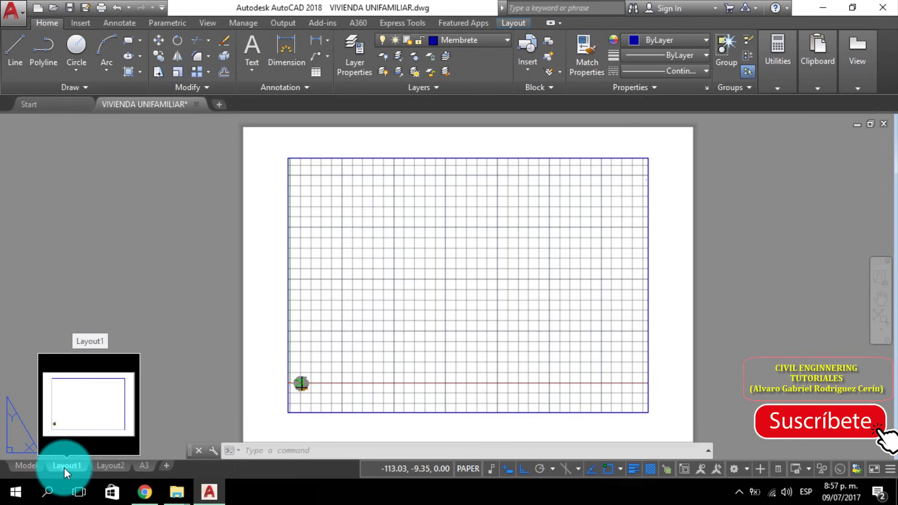
Step: Open the Page Setup Manager from the Layout1 tab's context menu
right_click(64, 469)
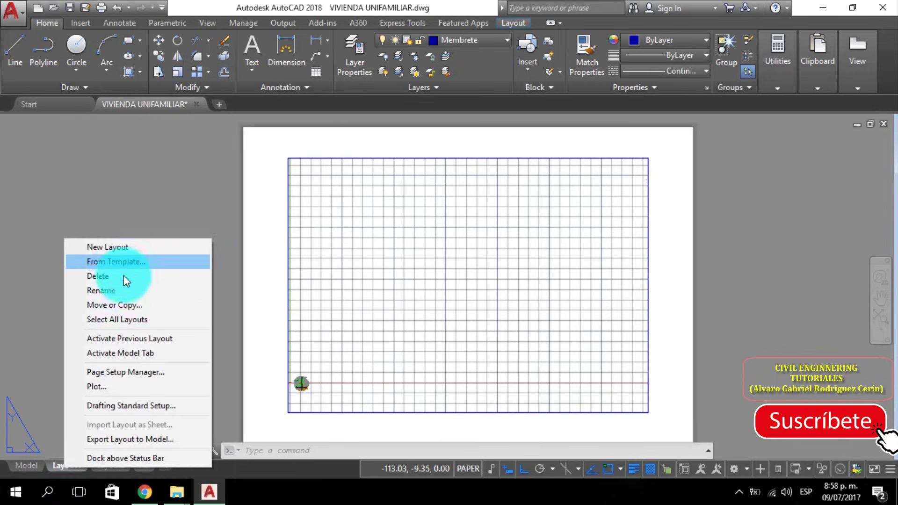
left_click(132, 372)
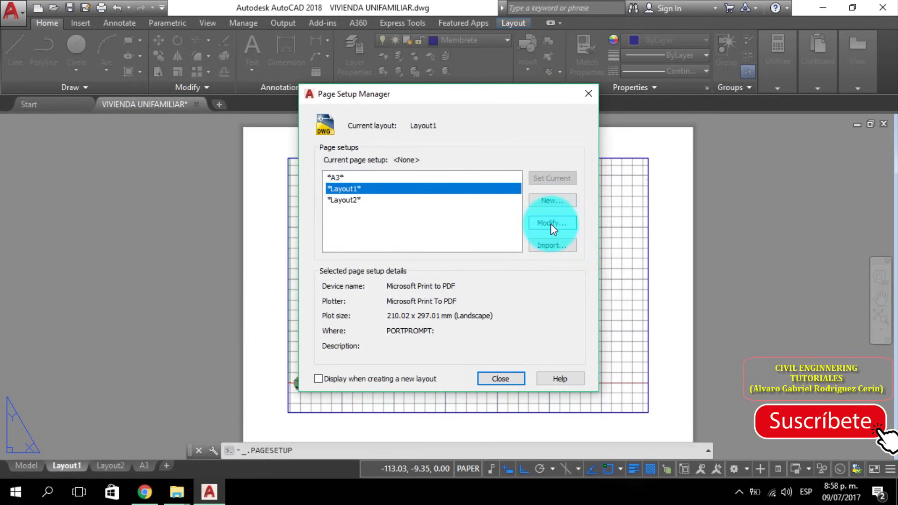
Step: Modify Layout1's page setup to use DWG To PDF.pc3 with the default ANSI A paper
left_click(553, 223)
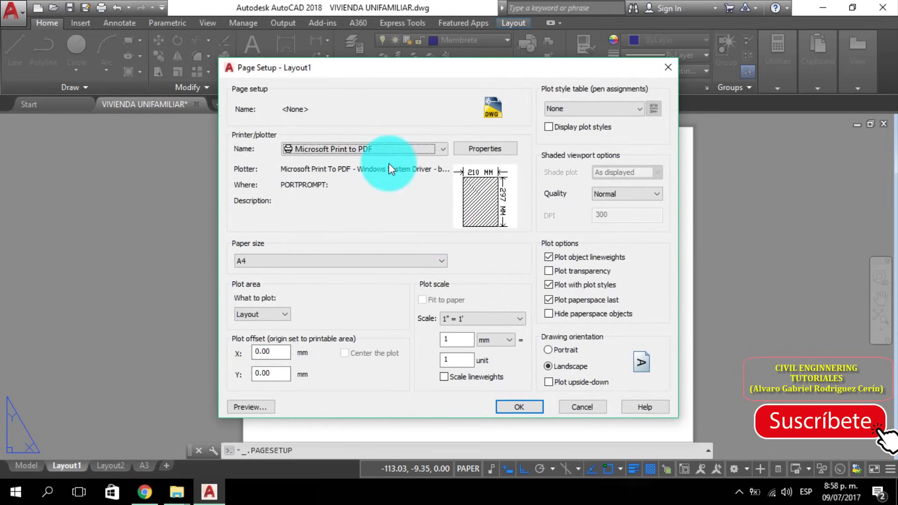
left_click(364, 153)
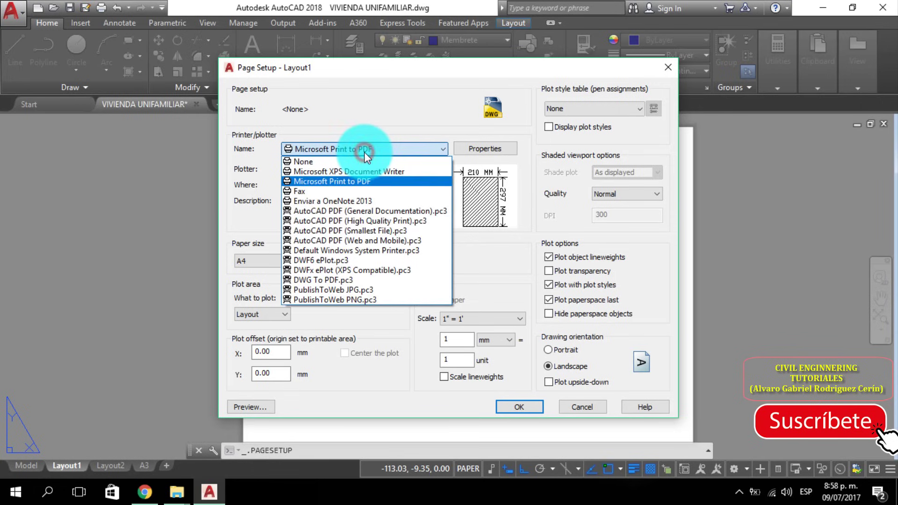
left_click(356, 242)
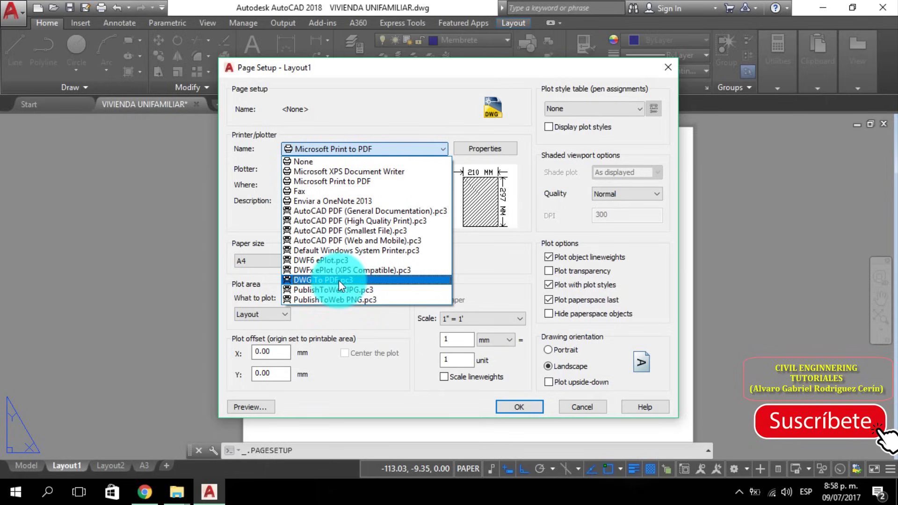
left_click(332, 281)
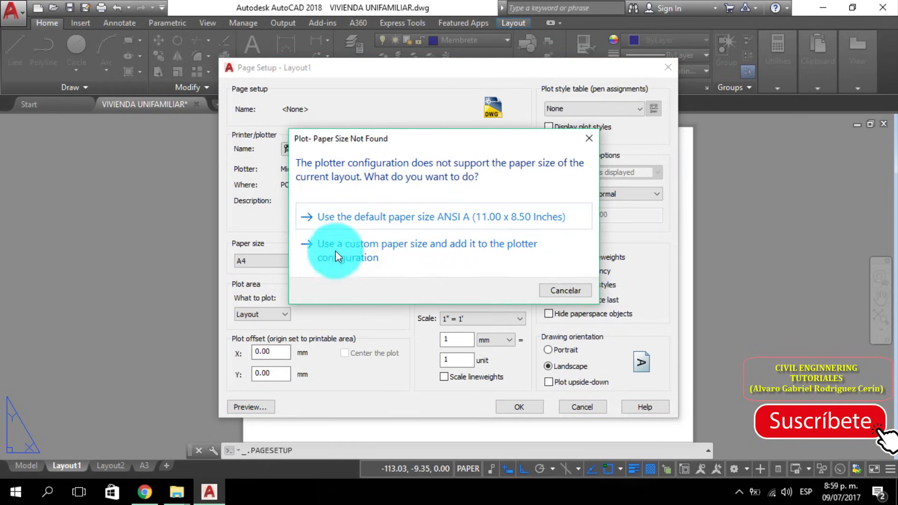
left_click(395, 217)
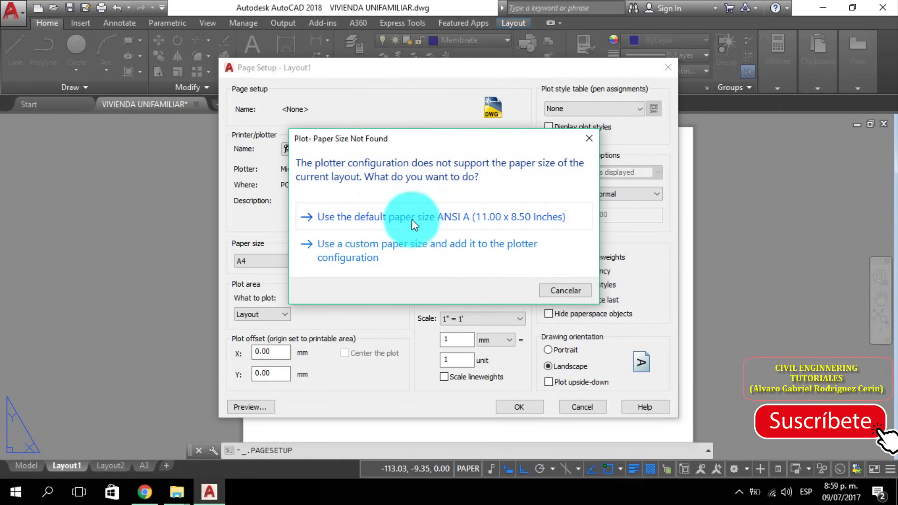
left_click(407, 219)
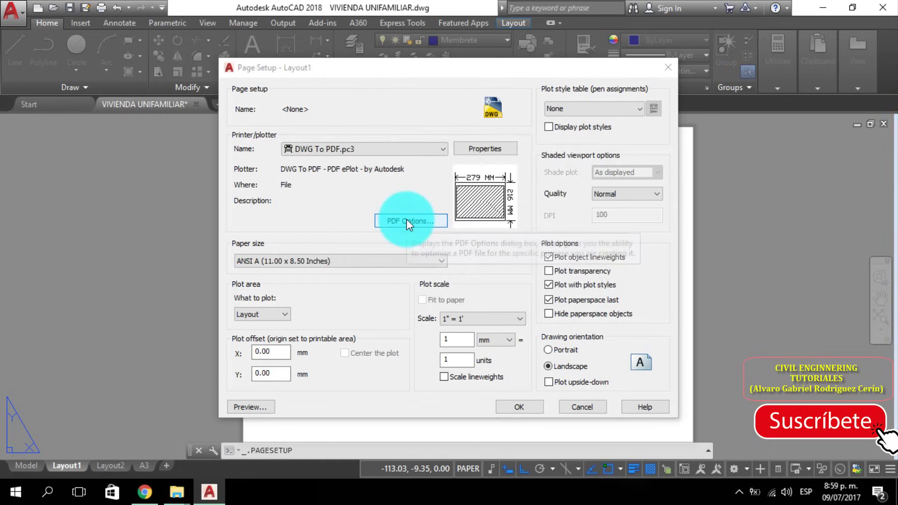
Step: Set the paper size to ISO A2 landscape (594 x 420 mm) after briefly trying portrait
left_click(316, 259)
scroll(309, 234, "up", 3)
scroll(310, 218, "up", 2)
scroll(313, 219, "up", 3)
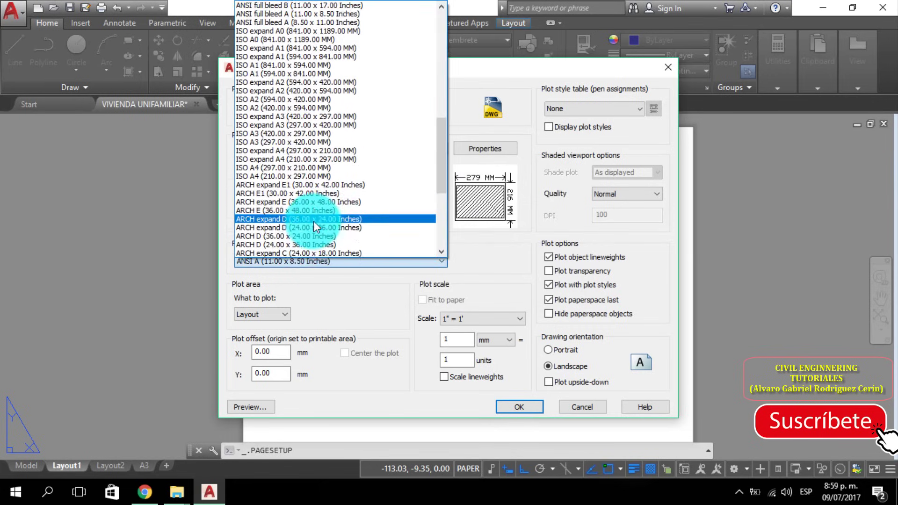
scroll(315, 222, "up", 2)
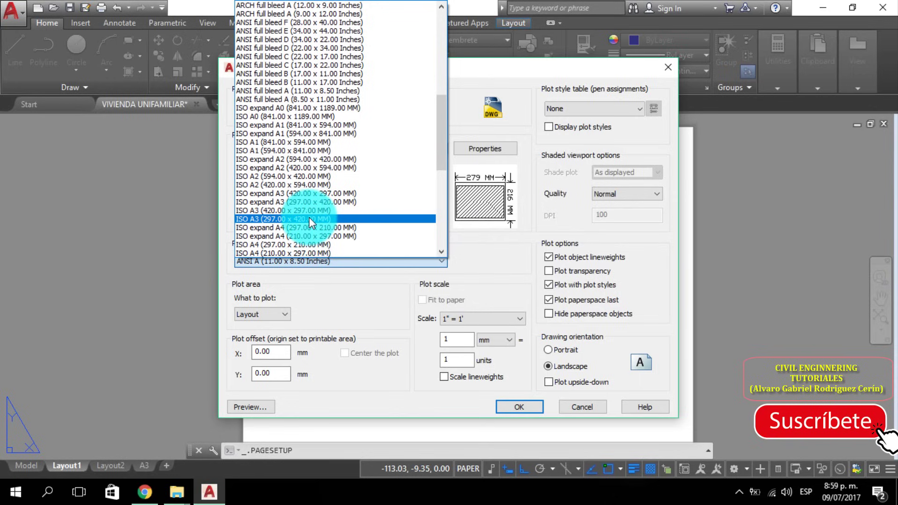
left_click(289, 176)
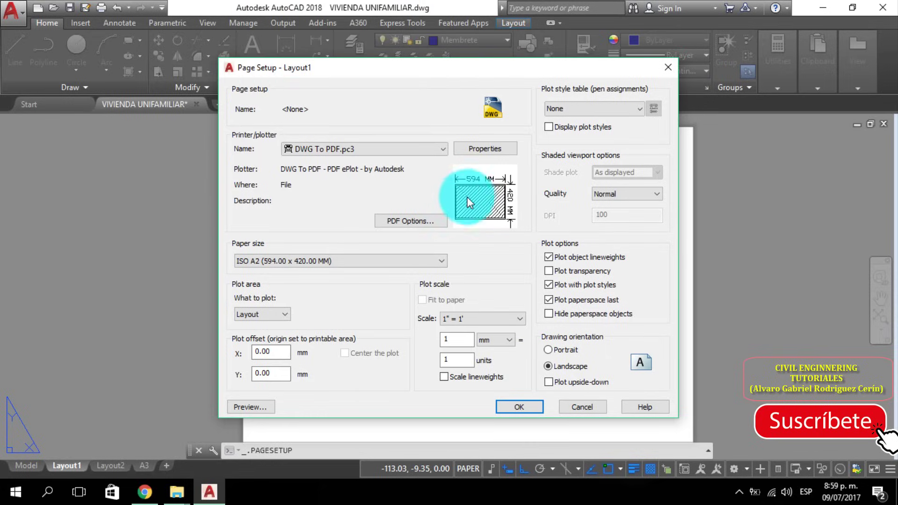
mouse_move(466, 203)
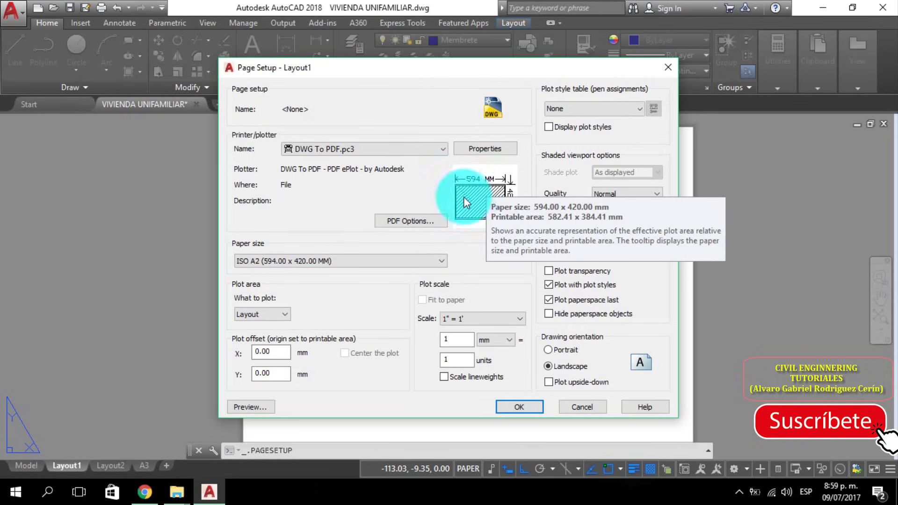
left_click(278, 262)
scroll(278, 185, "up", 5)
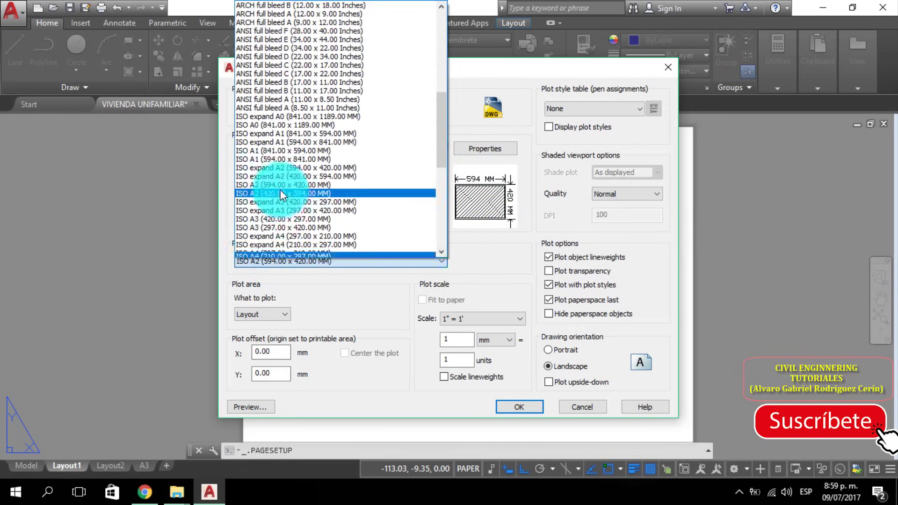
scroll(281, 192, "up", 1)
scroll(282, 190, "up", 2)
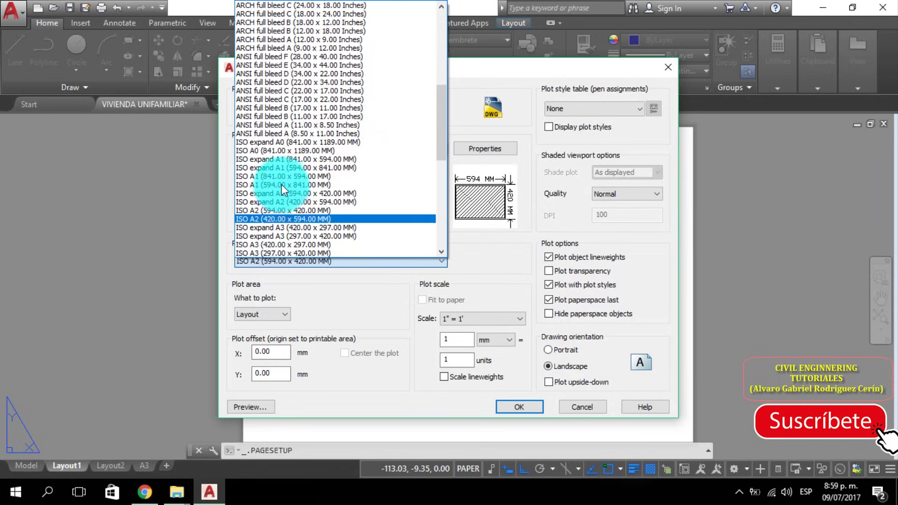
left_click(280, 218)
mouse_move(481, 199)
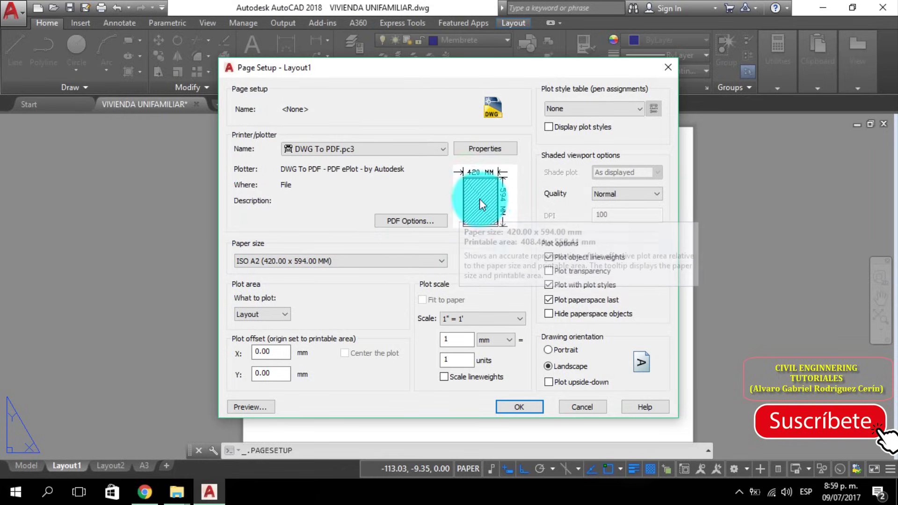
left_click(290, 259)
scroll(289, 220, "up", 2)
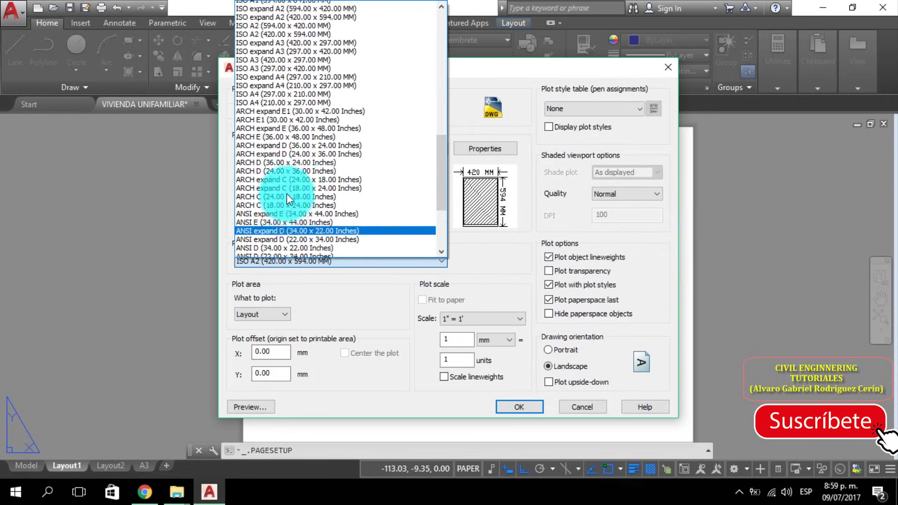
scroll(292, 206, "up", 3)
scroll(295, 219, "up", 2)
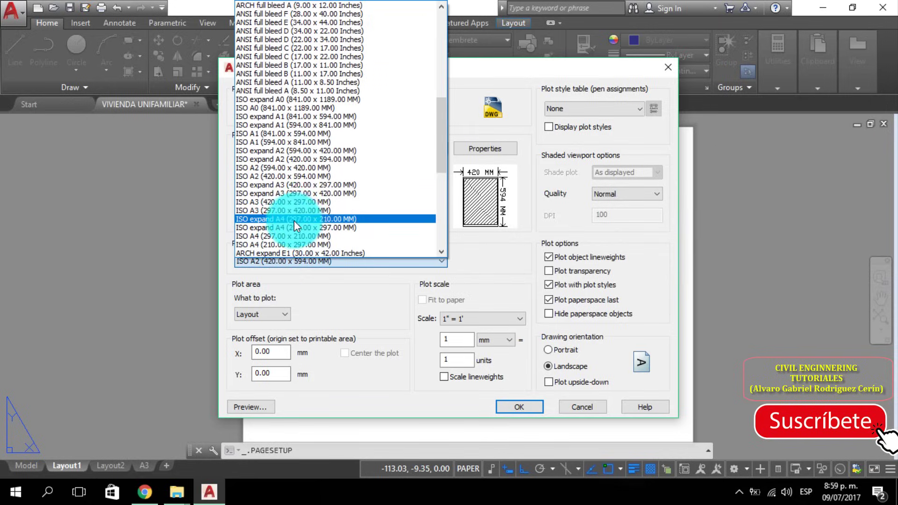
left_click(286, 169)
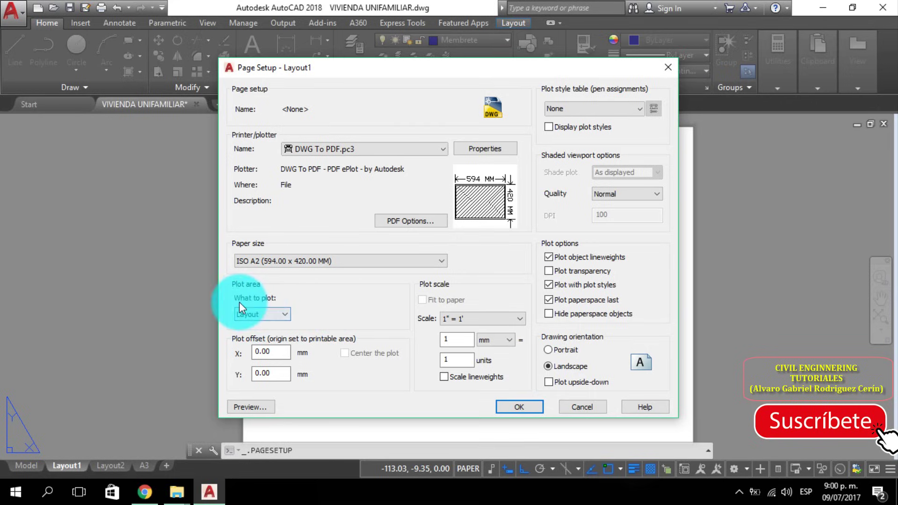
Step: Keep plotting the layout with plot style table None and confirm the page setup
left_click(262, 316)
left_click(261, 316)
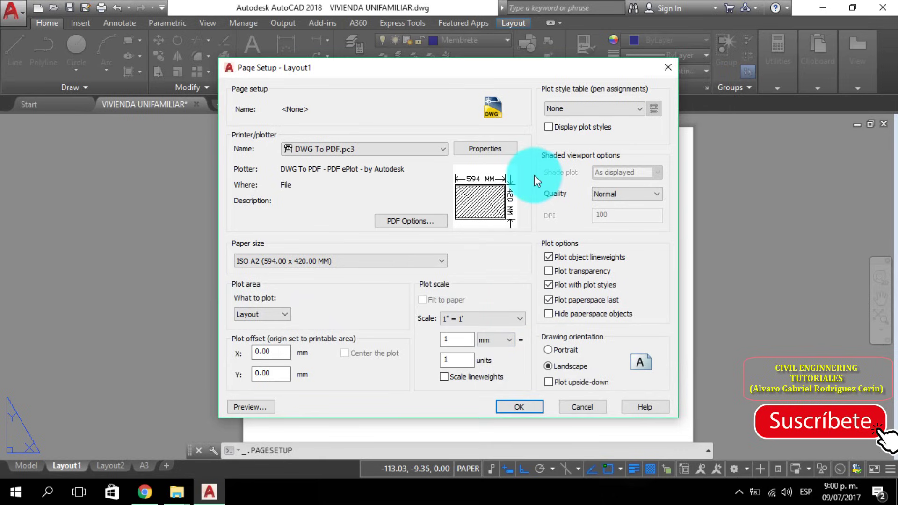
left_click(590, 109)
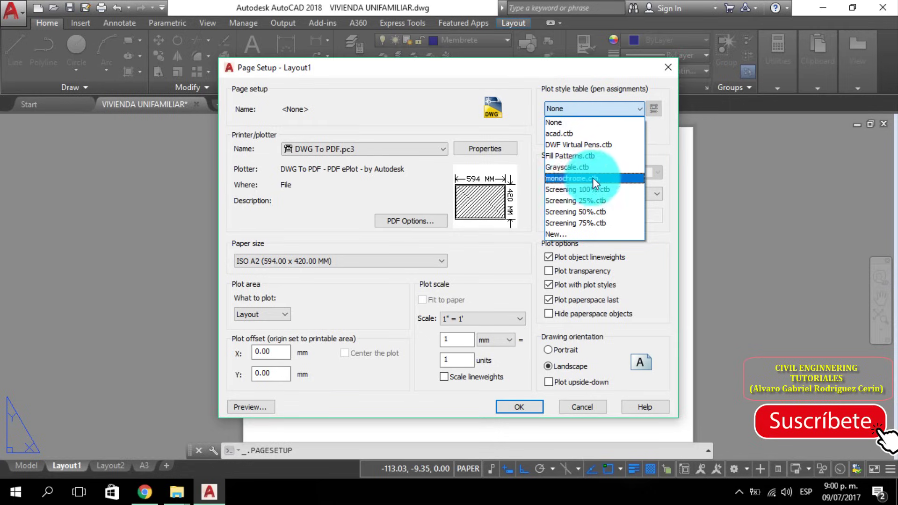
left_click(526, 259)
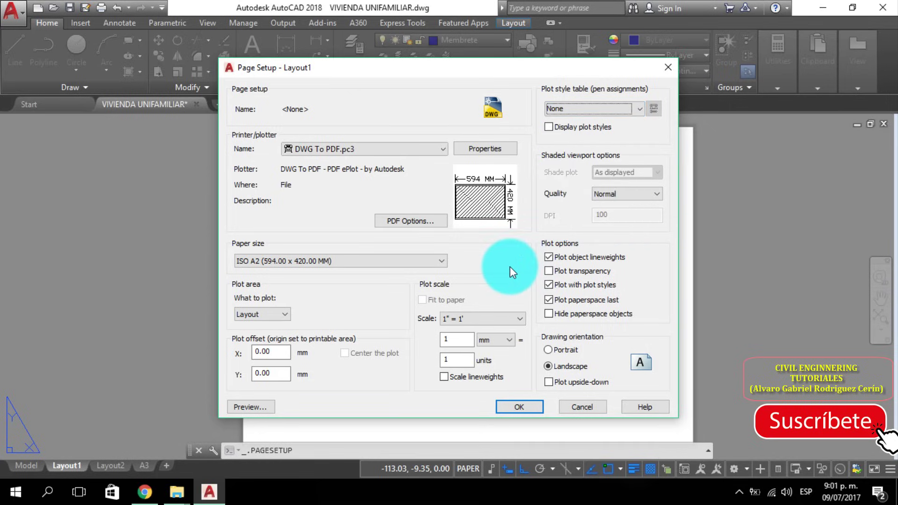
left_click(528, 407)
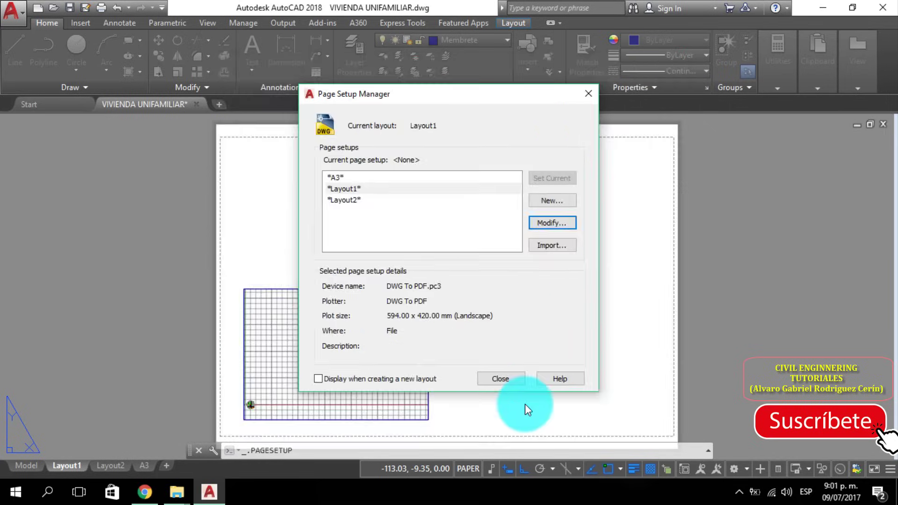
Step: Return to the A2 Layout1 sheet and window-select its small grid viewport
left_click(504, 381)
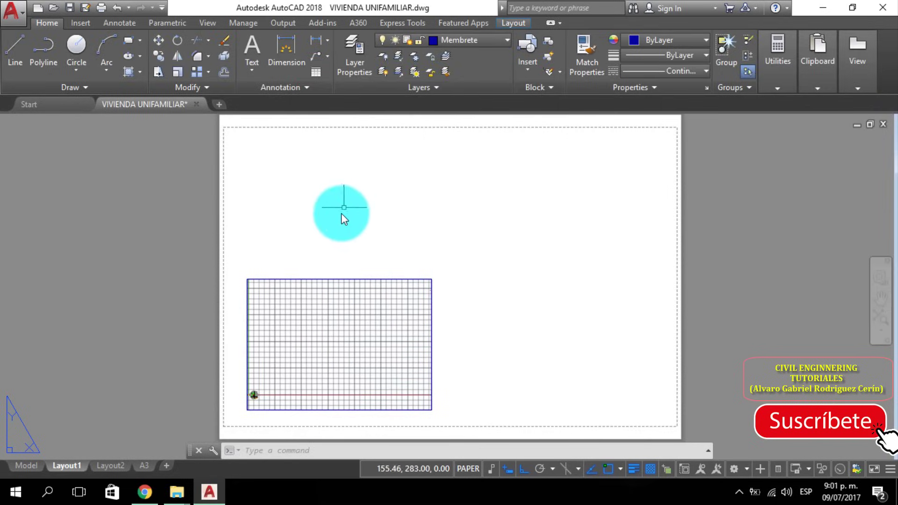
scroll(405, 238, "down", 2)
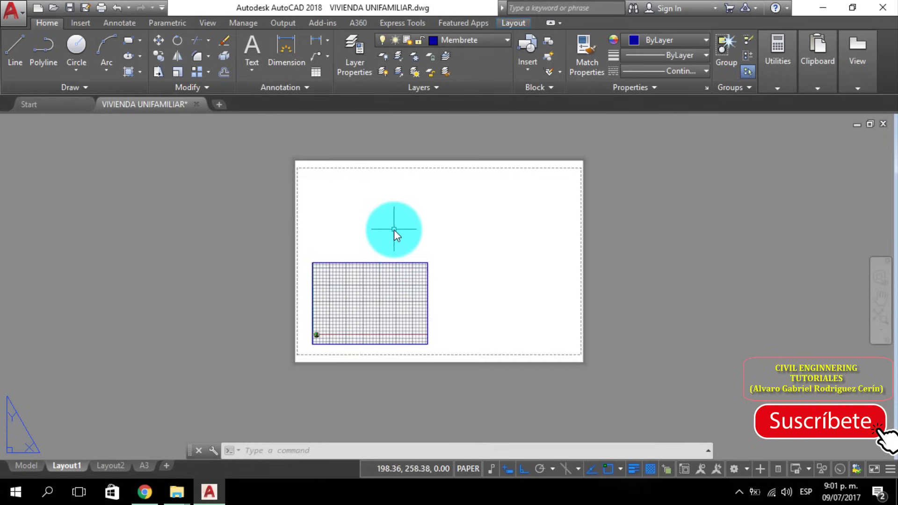
scroll(403, 281, "up", 2)
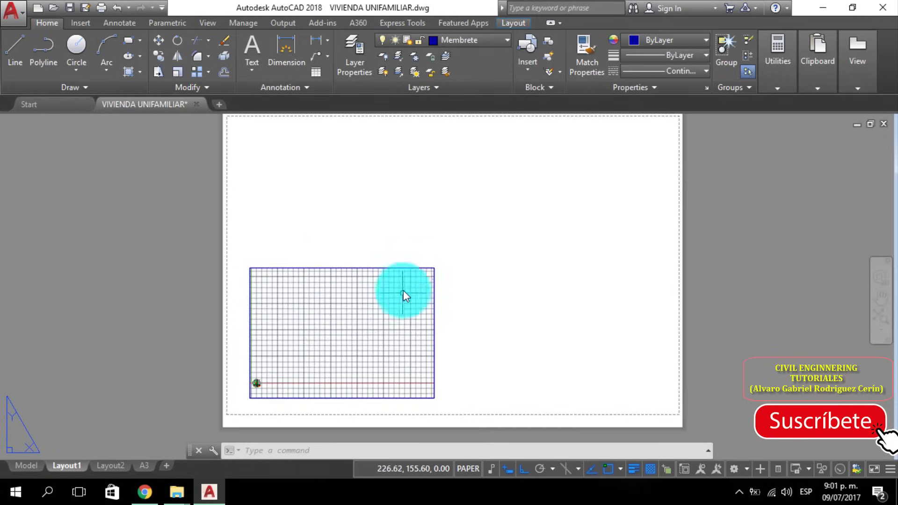
middle_click_drag(393, 305, 396, 307)
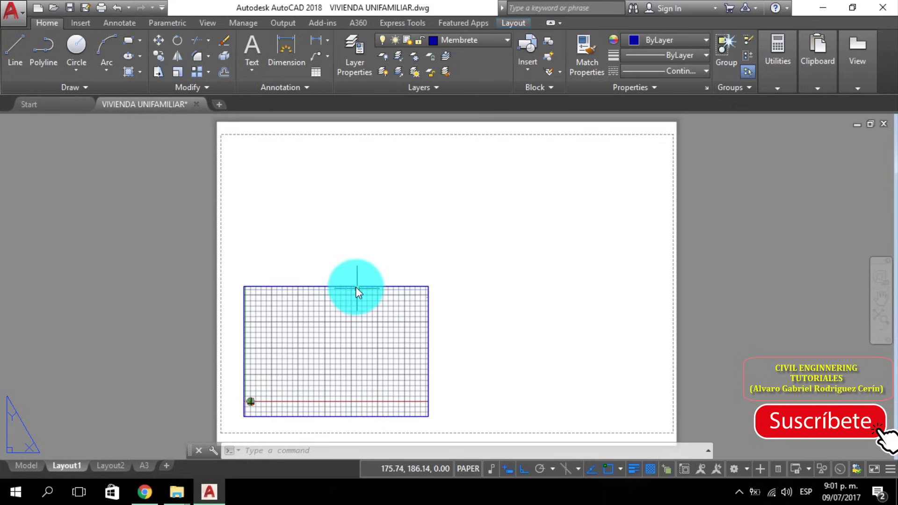
left_click(246, 351)
left_click(242, 361)
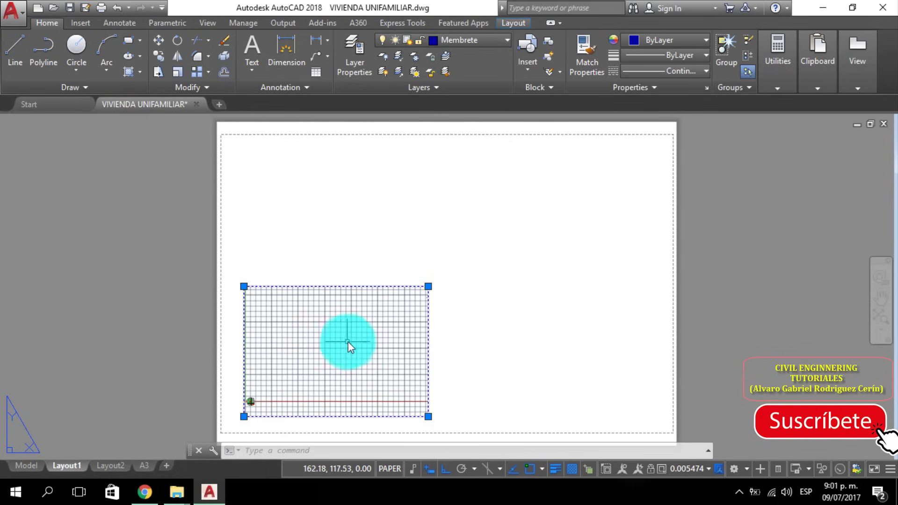
Step: Erase the old grid viewport and pick the Single arrangement in the VIEWPORTS dialog
left_click(367, 335)
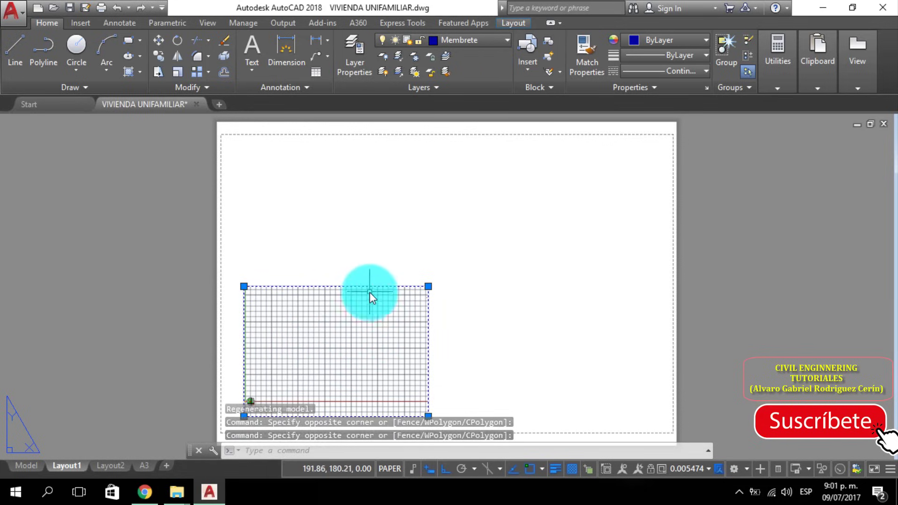
key("Delete")
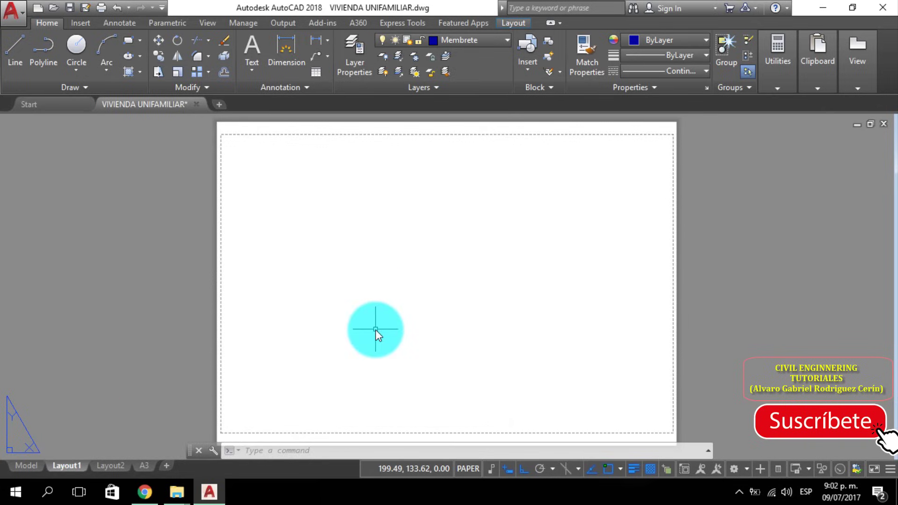
type("v")
type("ie")
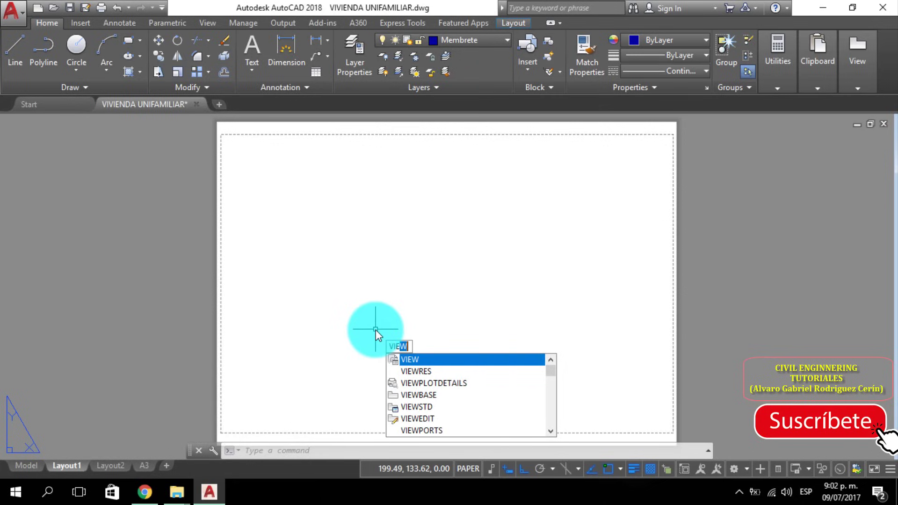
type("wpo")
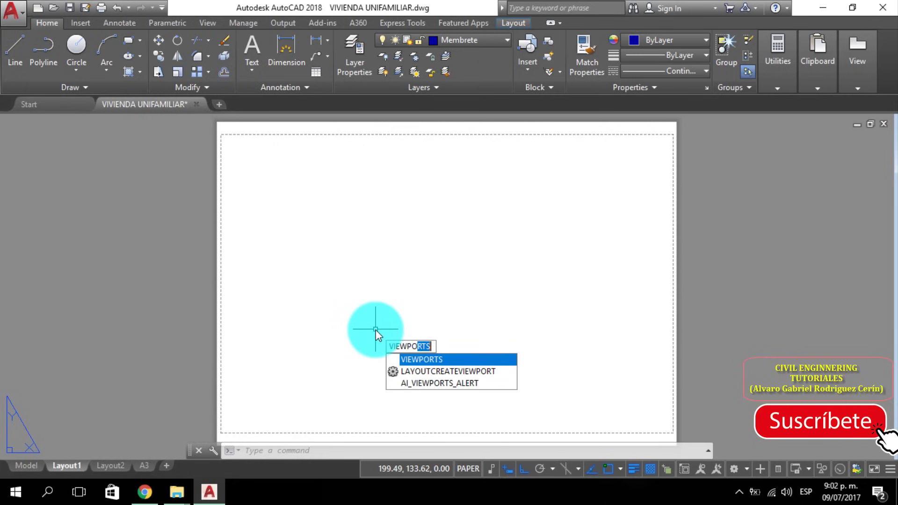
type("r")
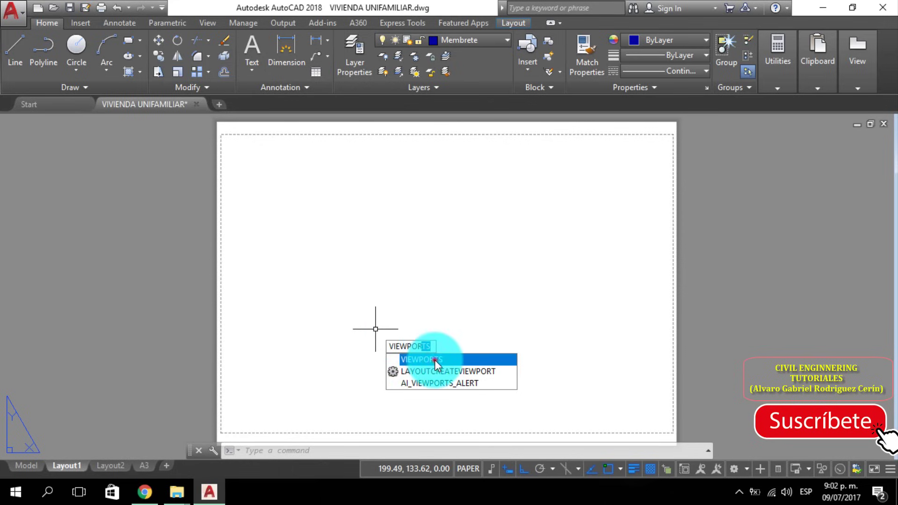
left_click(435, 361)
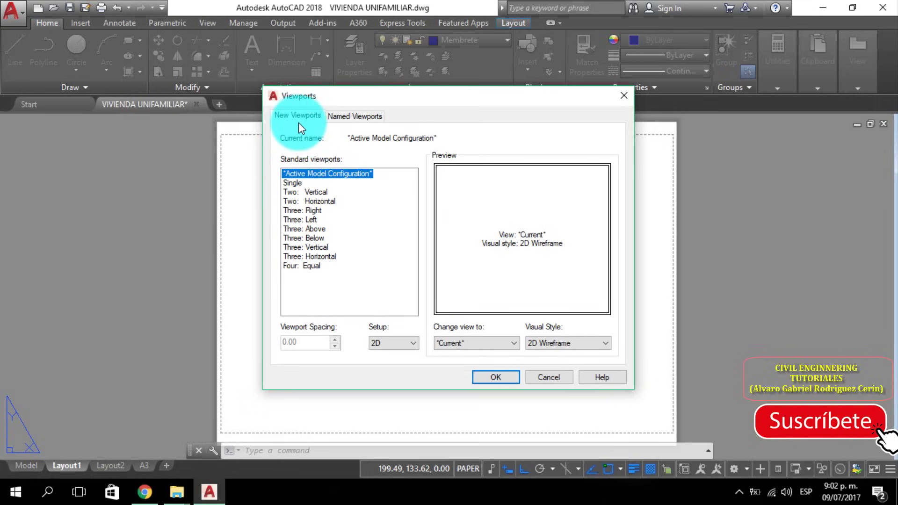
left_click(296, 183)
left_click(309, 201)
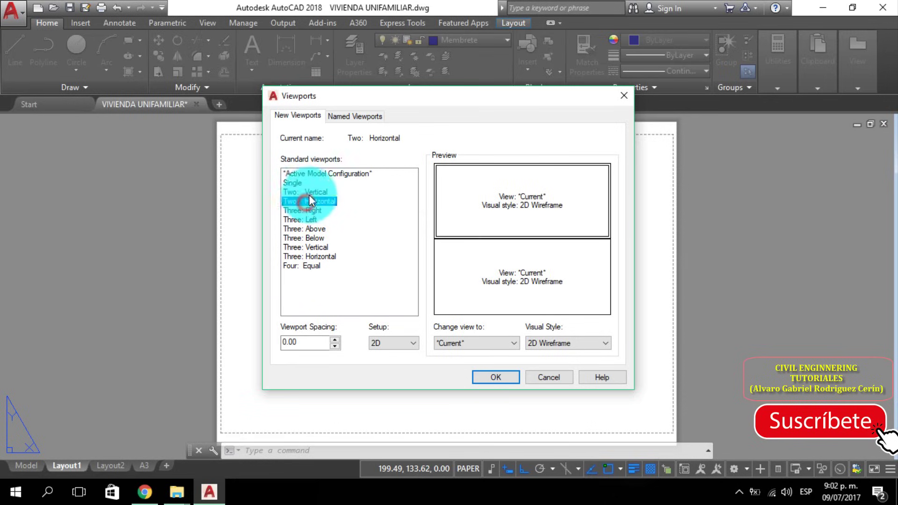
left_click(302, 211)
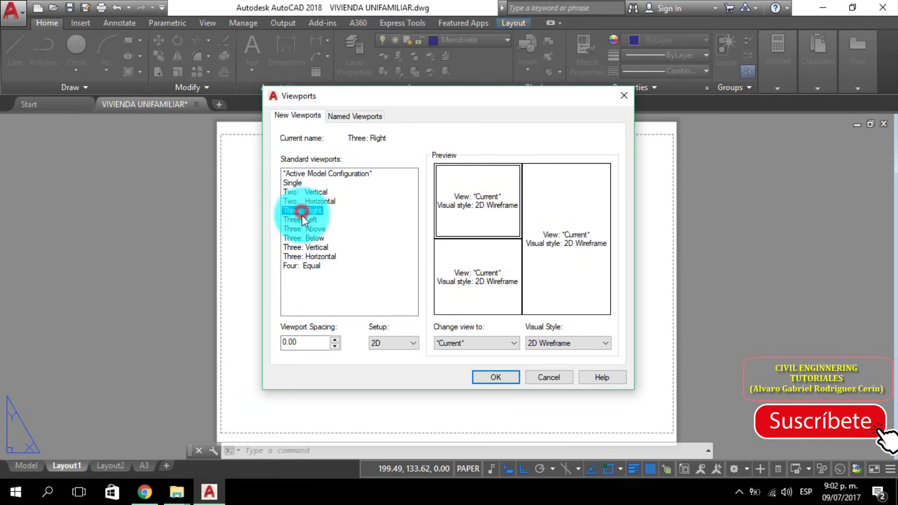
left_click(296, 184)
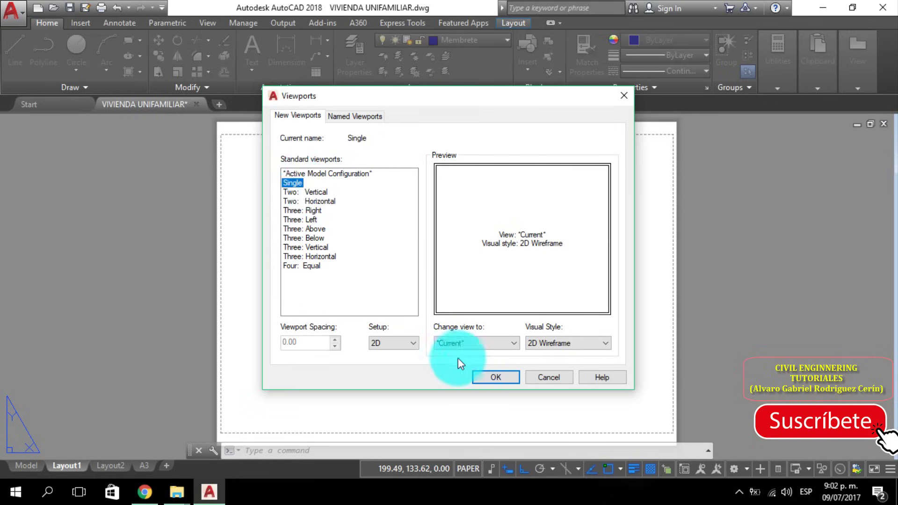
Step: Draw a single viewport from the upper-left to the lower-right of the A2 sheet's printable area
left_click(496, 377)
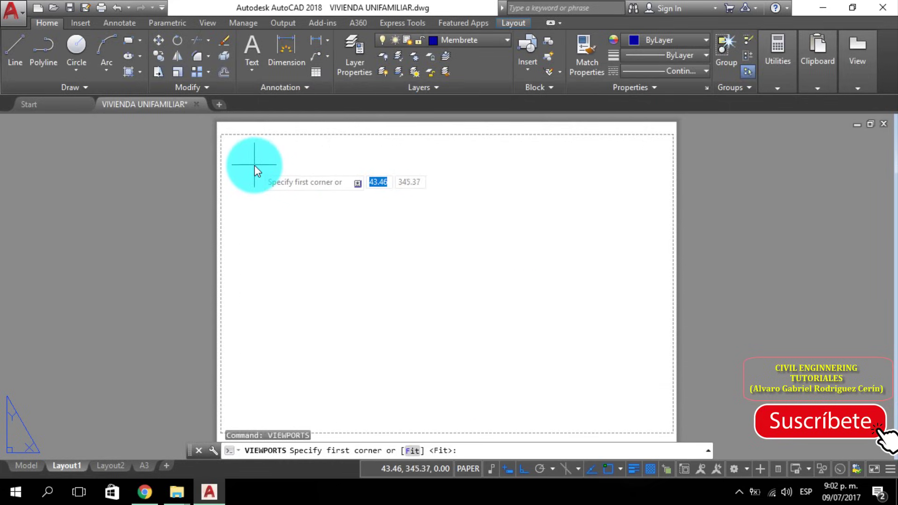
left_click(508, 469)
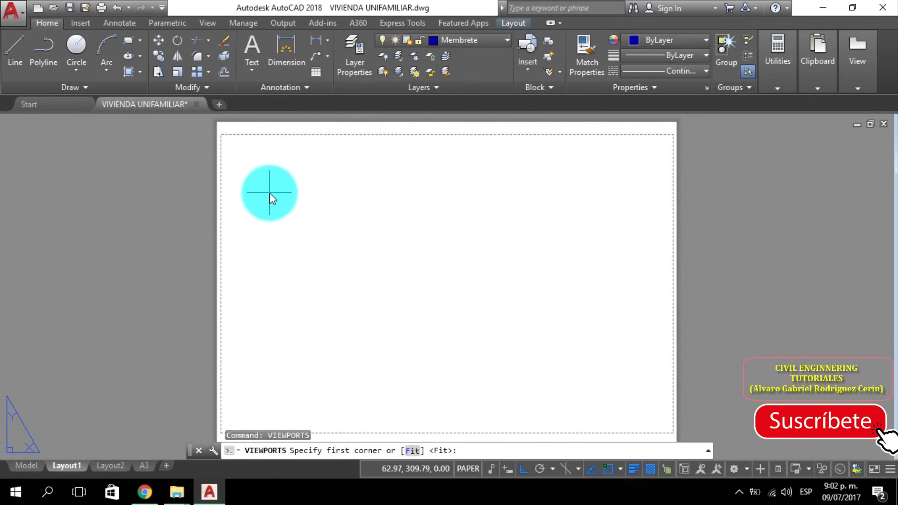
left_click(229, 146)
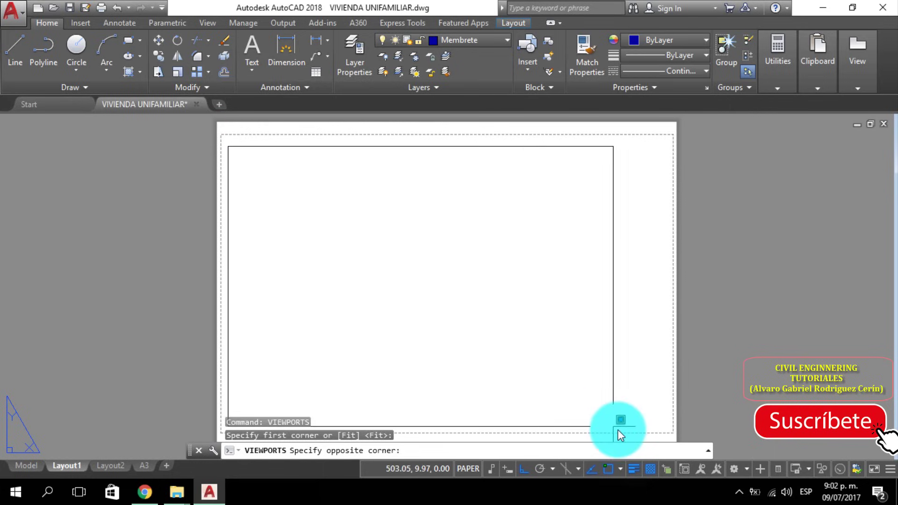
left_click(668, 429)
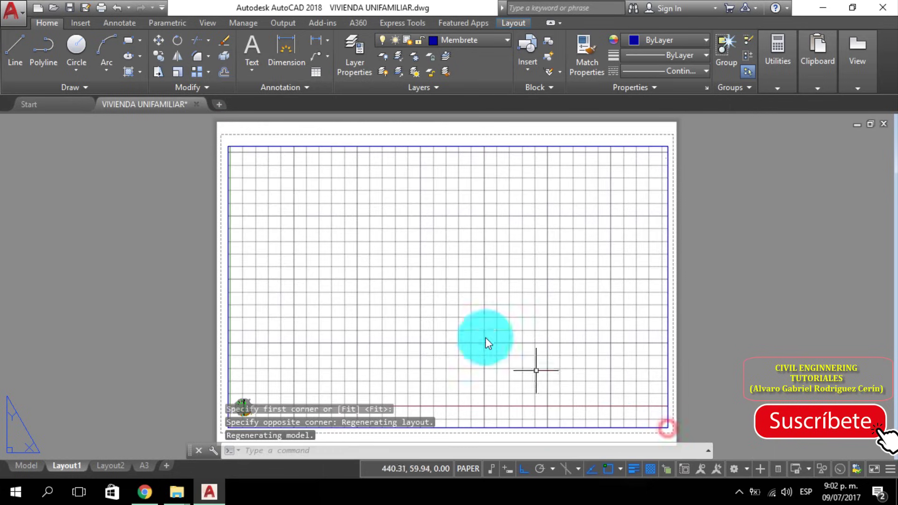
scroll(230, 130, "up", 5)
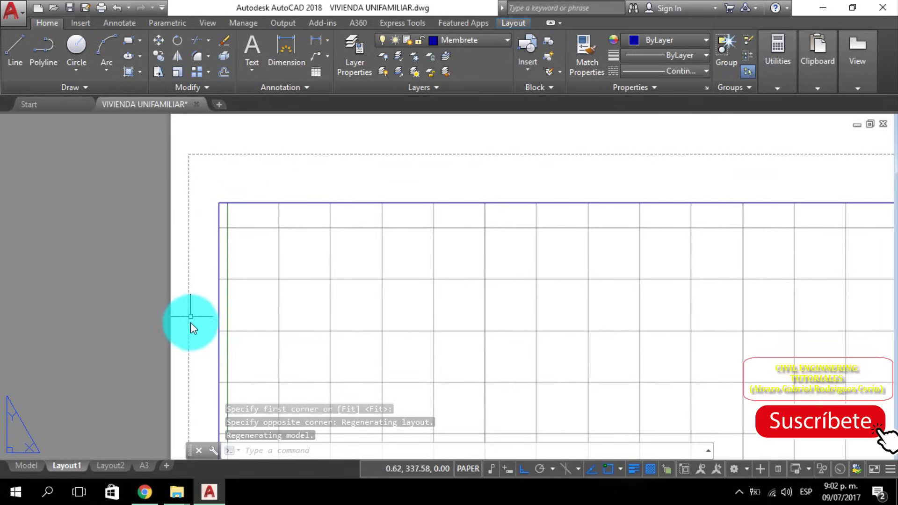
scroll(190, 320, "down", 5)
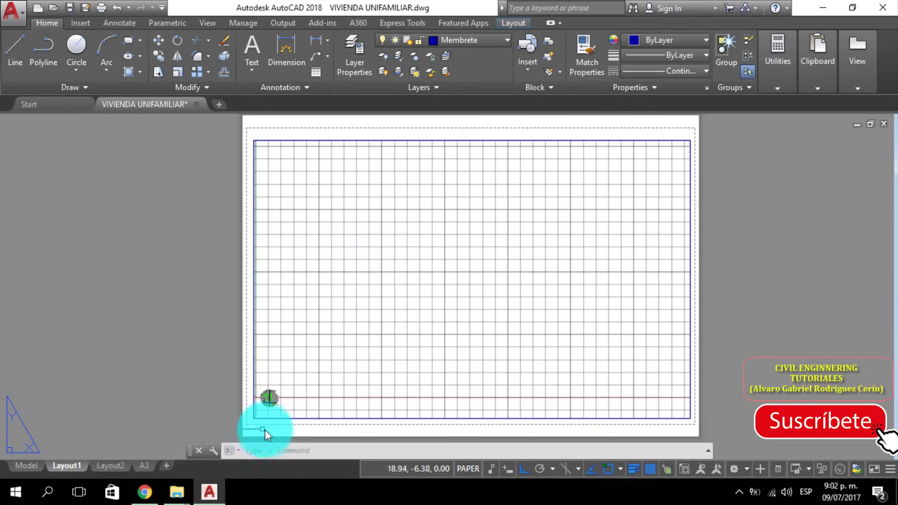
scroll(328, 427, "up", 4)
middle_click_drag(329, 380, 325, 370)
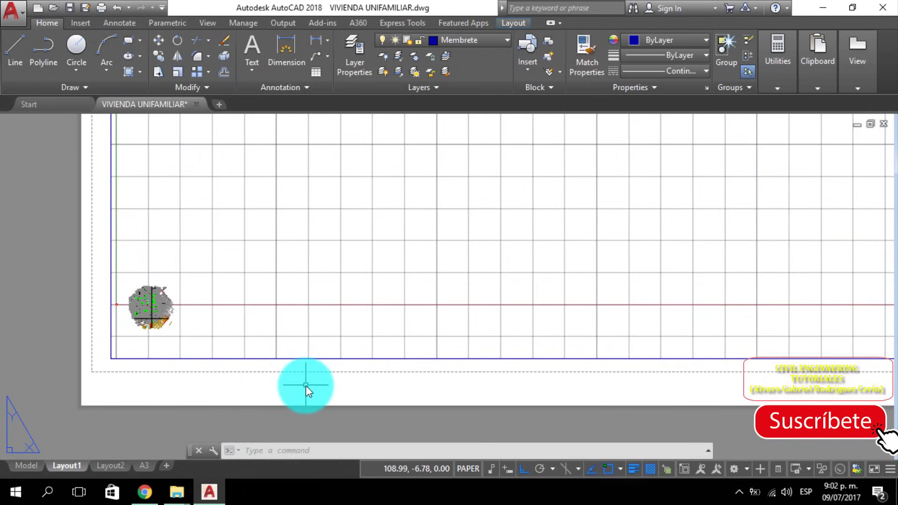
scroll(375, 291, "down", 1)
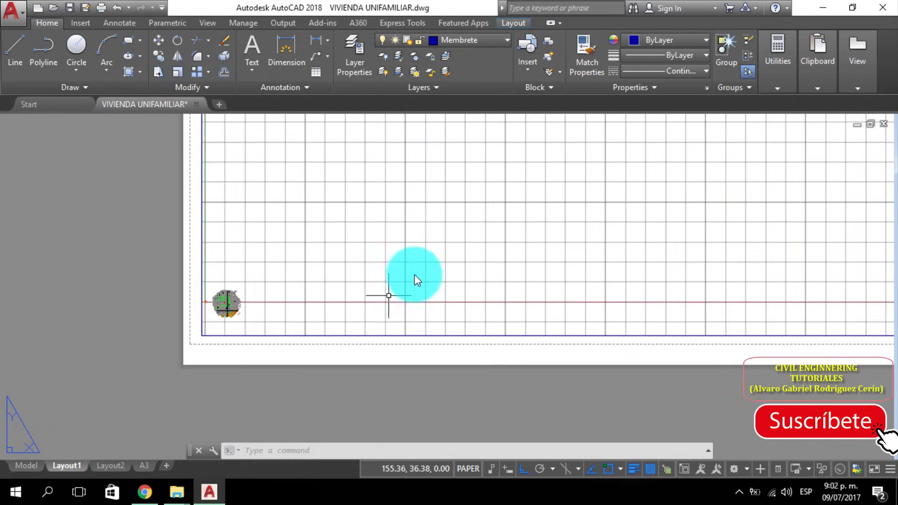
scroll(413, 278, "down", 1)
scroll(423, 295, "down", 1)
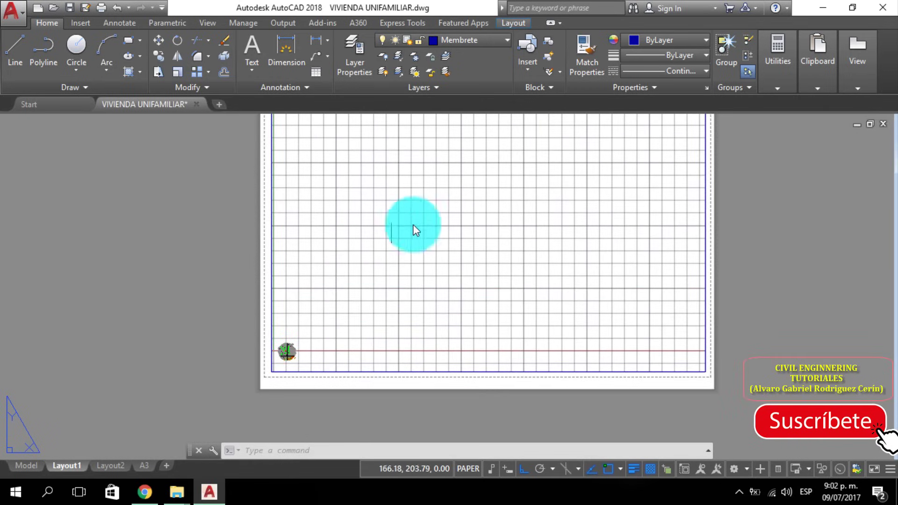
mouse_move(414, 224)
middle_mouse_down()
mouse_move(397, 308)
mouse_move(405, 278)
mouse_move(399, 271)
middle_mouse_up()
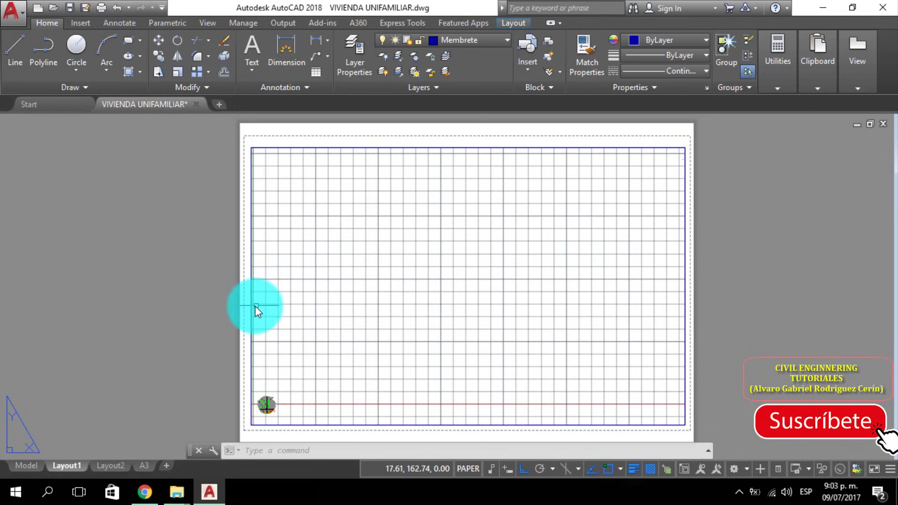
Step: Activate the viewport and zoom and pan until the SEGUNDO NIVEL and PRIMER NIVEL plans both fit
double_click(420, 275)
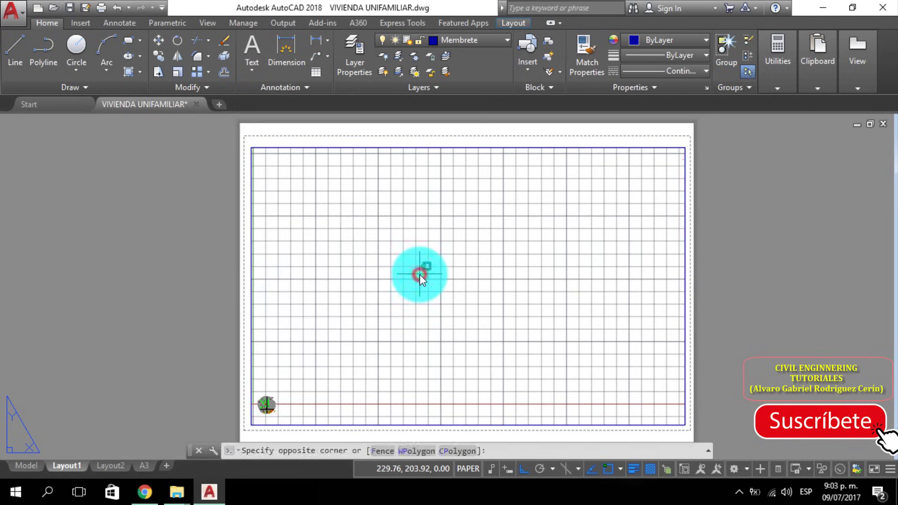
left_click(415, 286)
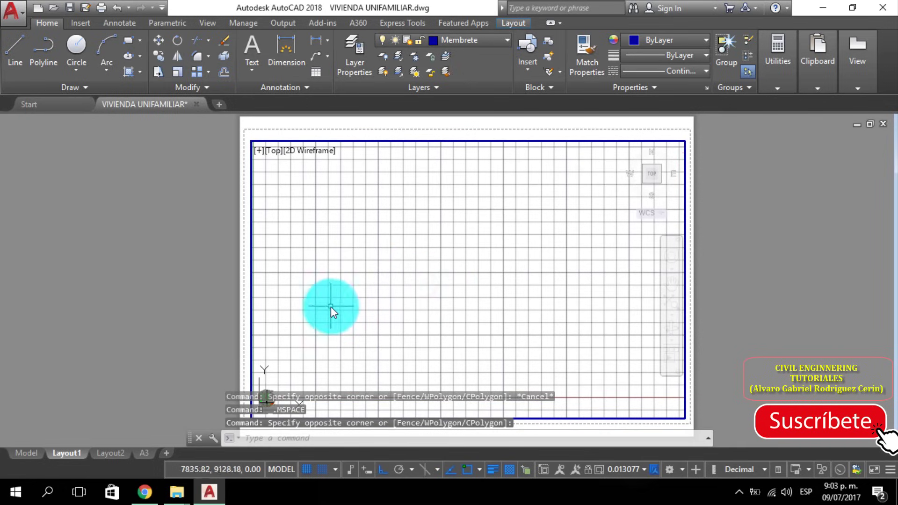
middle_click_drag(330, 306, 438, 245)
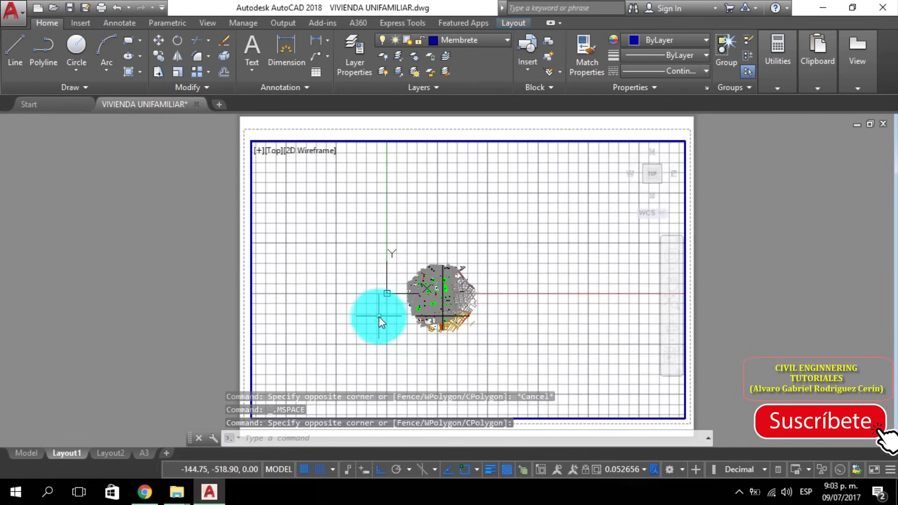
scroll(405, 312, "up", 2)
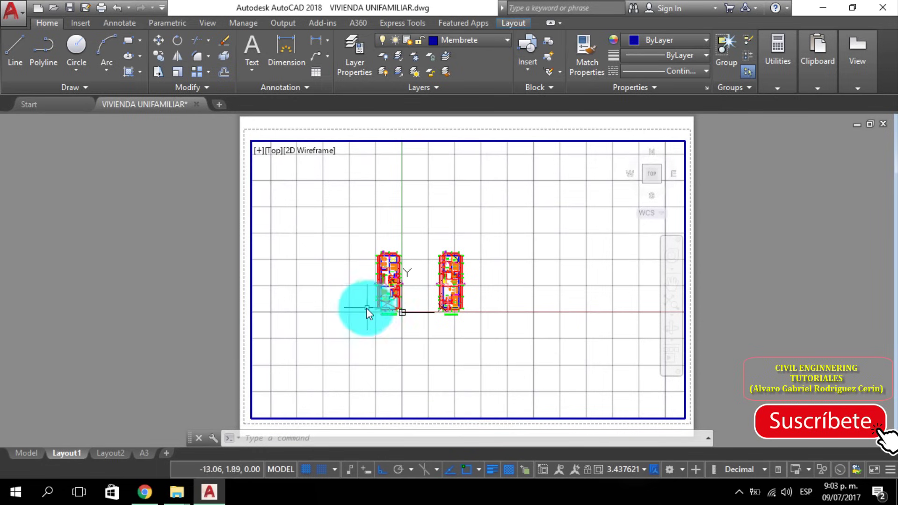
middle_click_drag(366, 309, 412, 302)
scroll(412, 303, "up", 5)
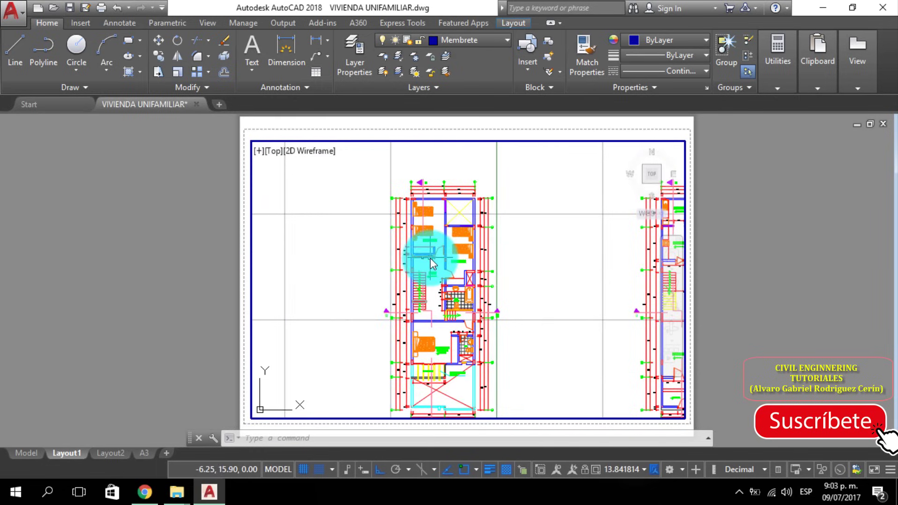
scroll(432, 254, "up", 1)
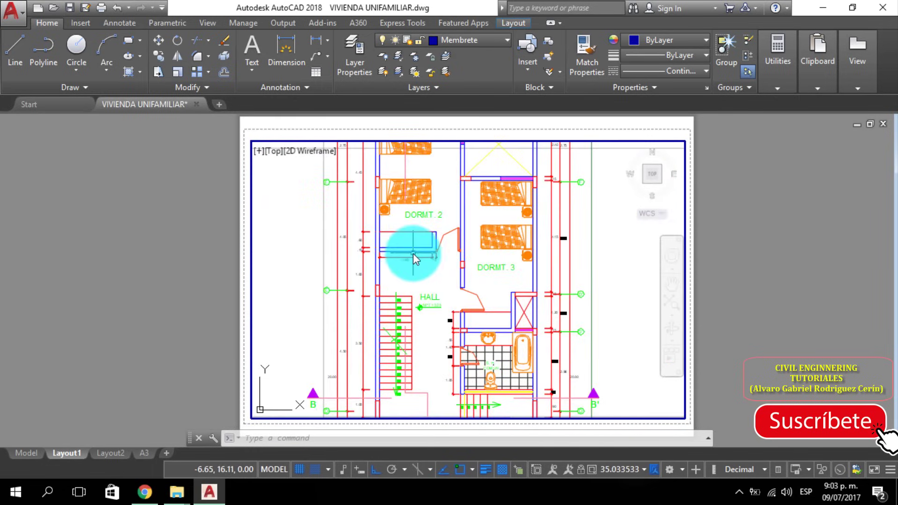
scroll(395, 279, "down", 2)
middle_click(395, 279)
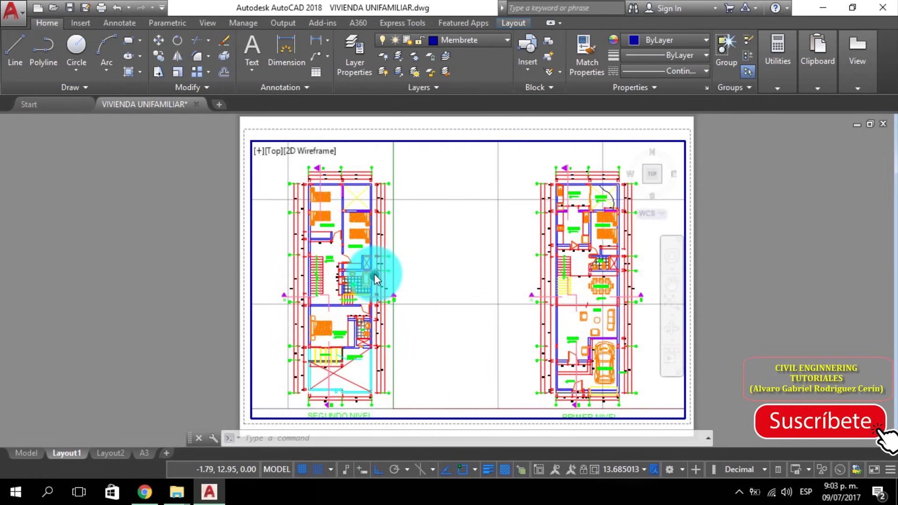
middle_click_drag(384, 270, 415, 264)
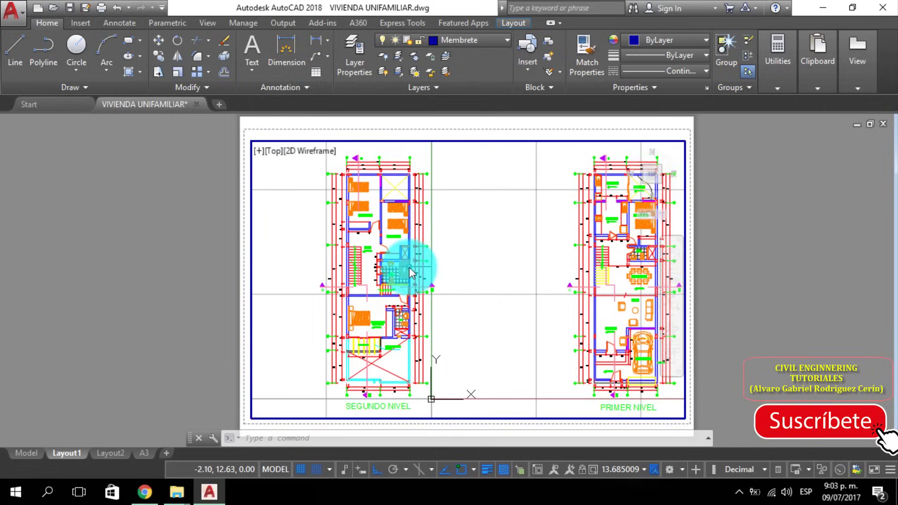
scroll(409, 275, "down", 2)
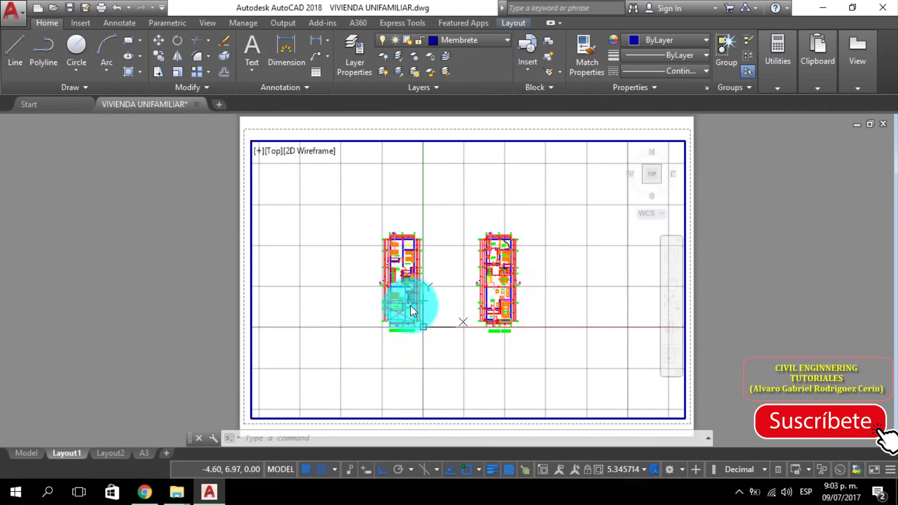
scroll(441, 304, "up", 1)
scroll(437, 312, "up", 1)
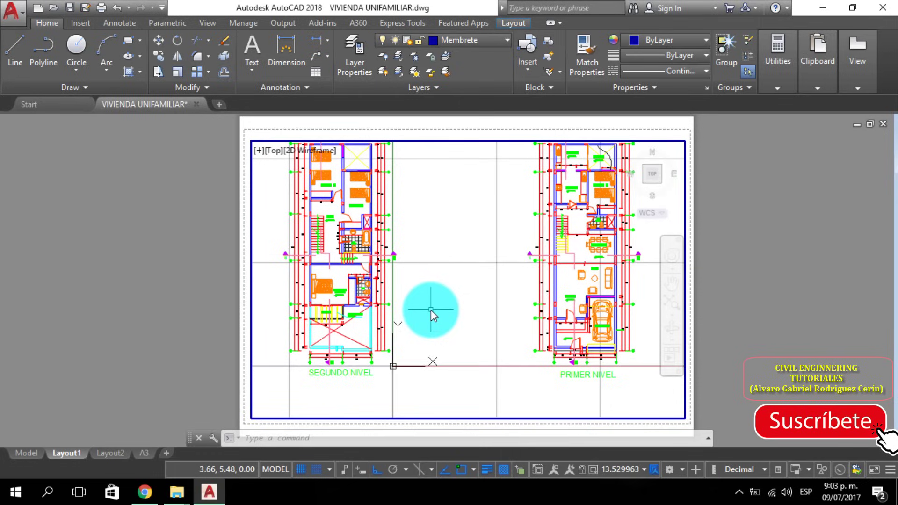
type("z")
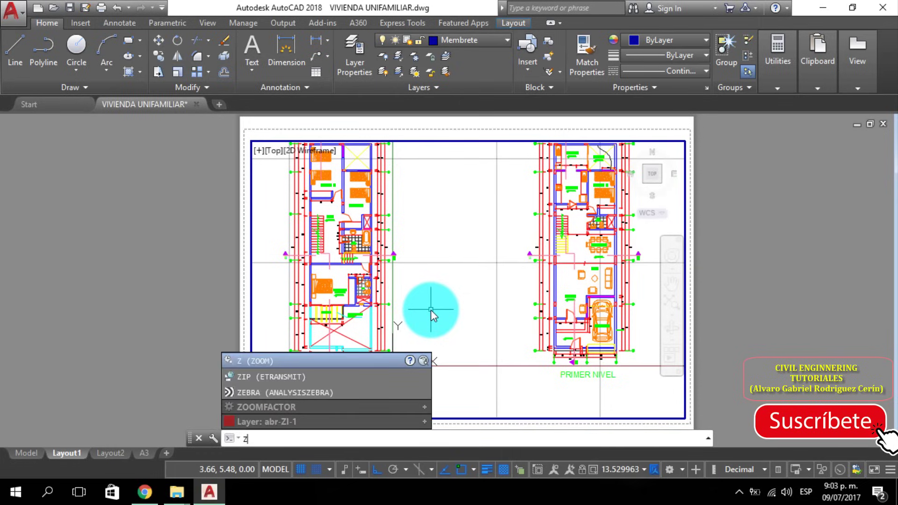
Step: Zoom the Layout1 viewport to the exact scale 1000/50xp
key("Return")
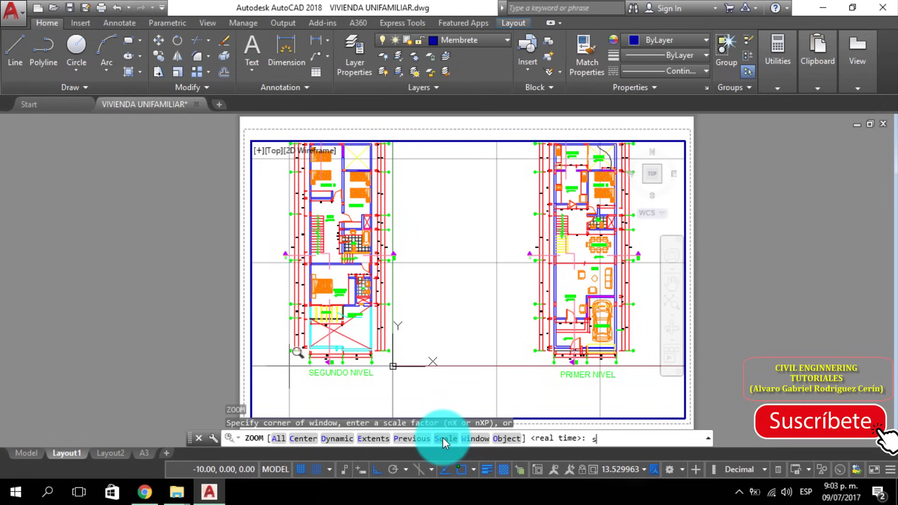
left_click(443, 438)
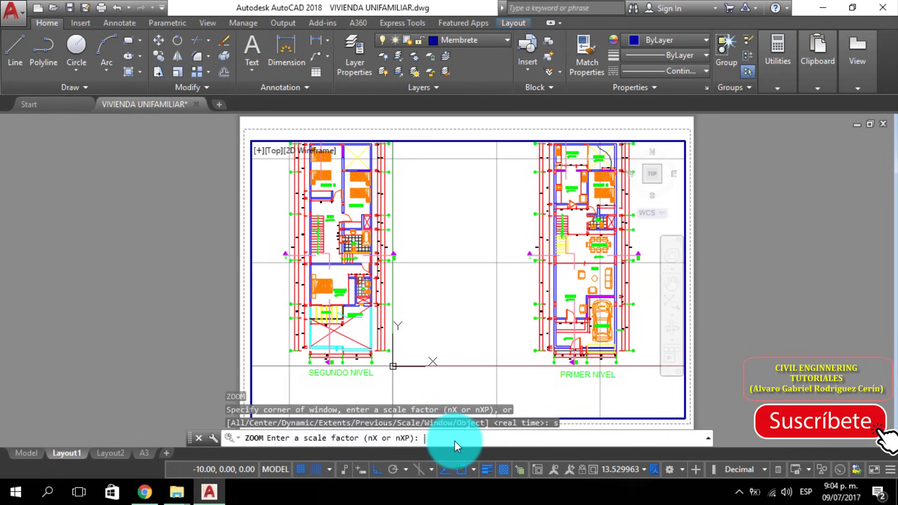
type("1000/50xp")
key("Return")
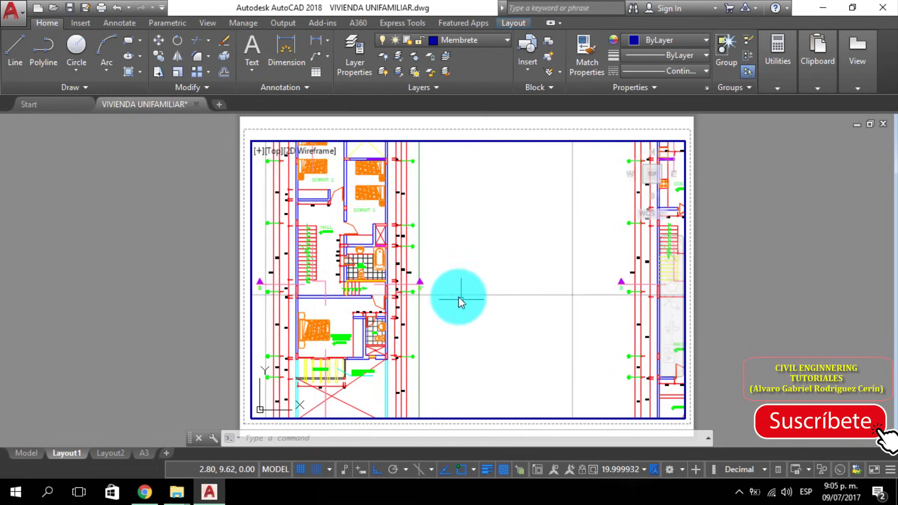
Step: Pan the enlarged SEGUNDO NIVEL plan into the centre of the viewport
mouse_move(497, 287)
middle_mouse_down()
mouse_move(473, 360)
mouse_move(439, 314)
middle_mouse_up()
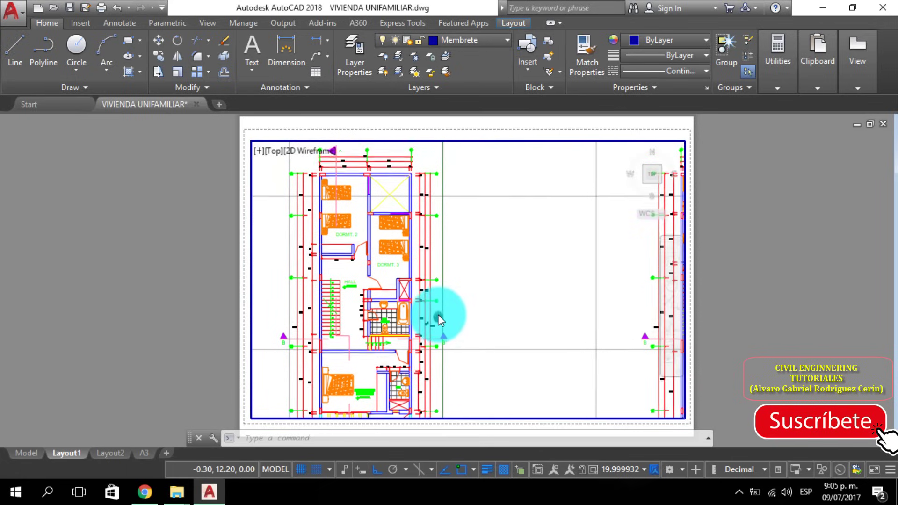
middle_click_drag(439, 314, 428, 270)
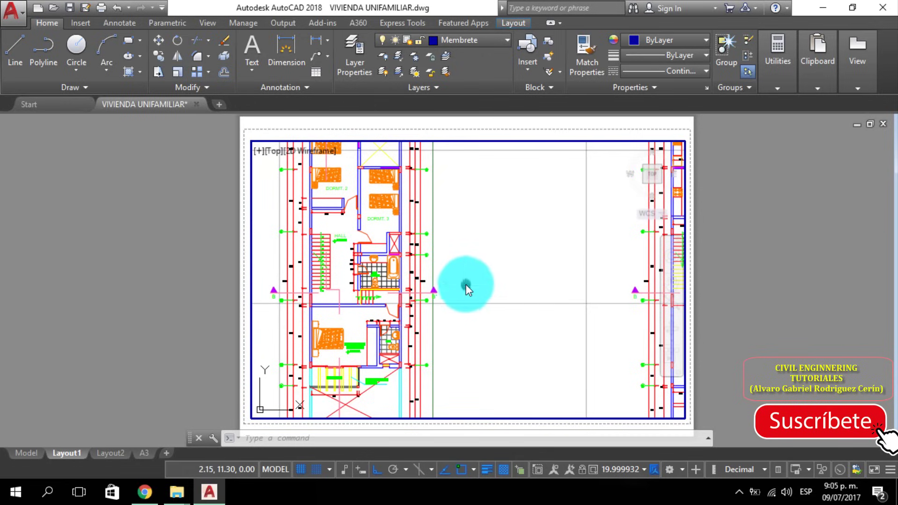
middle_click_drag(468, 303, 455, 312)
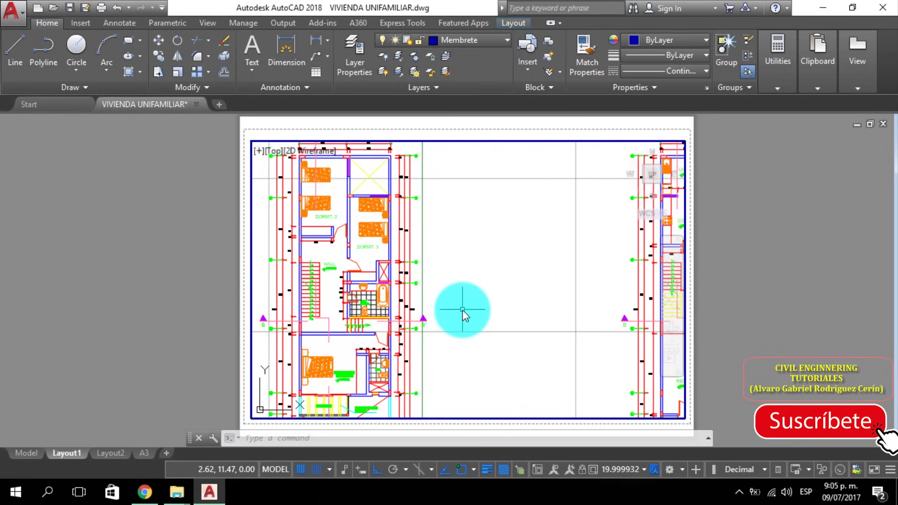
Step: Zoom the viewport to scale 1000/75xp and pan both plans and titles into view
type("z")
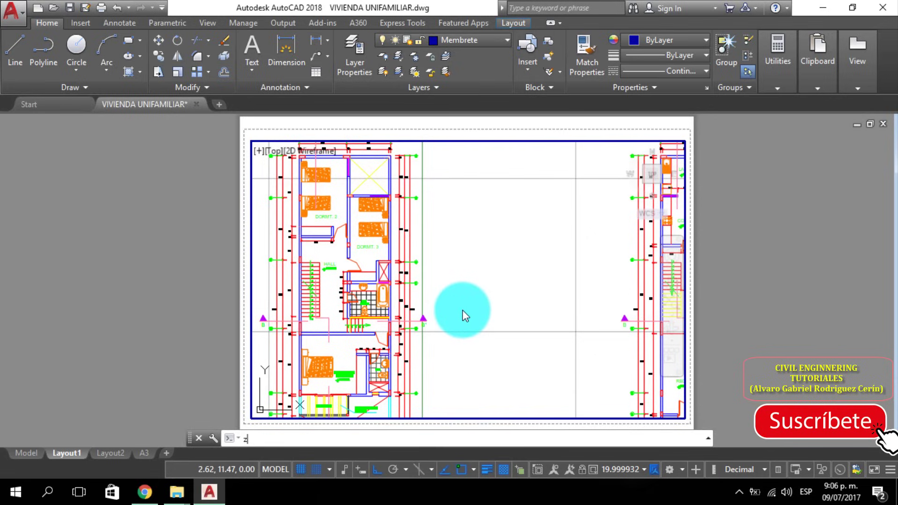
key("Return")
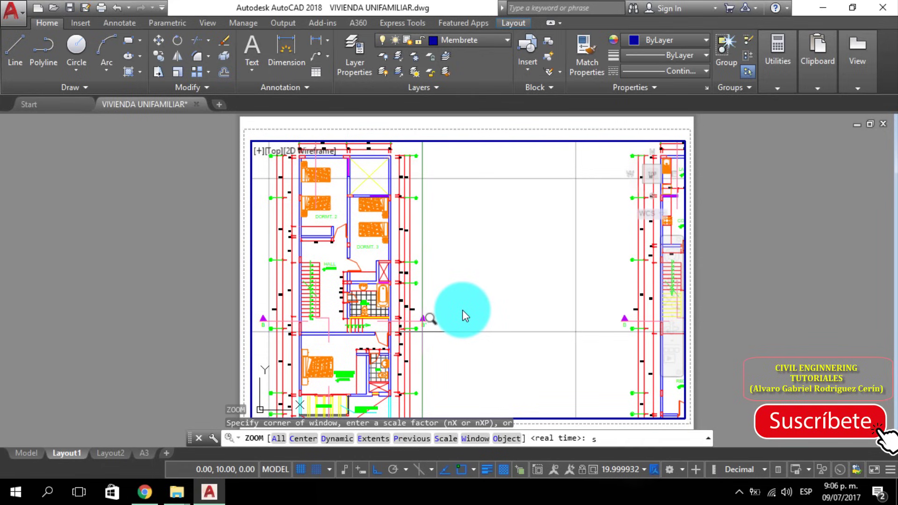
key("Return")
type("1")
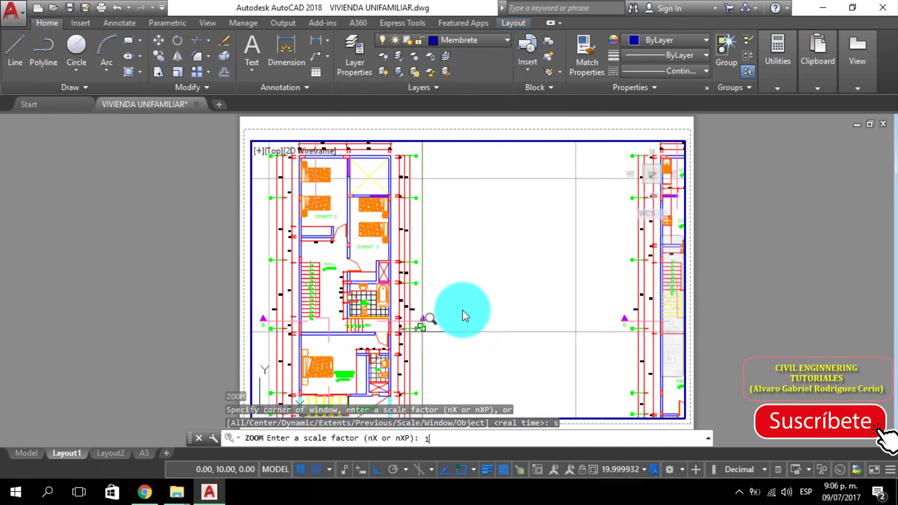
type("000/")
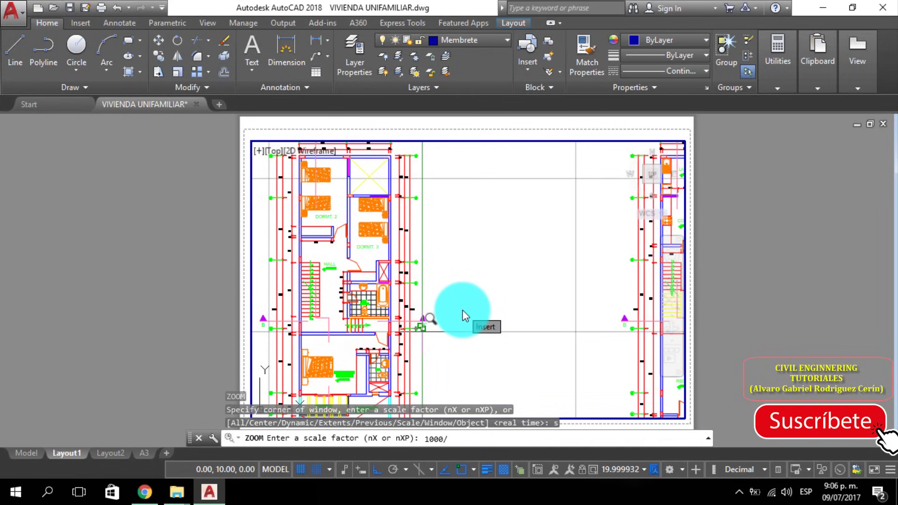
type("75x")
type("p")
key("Return")
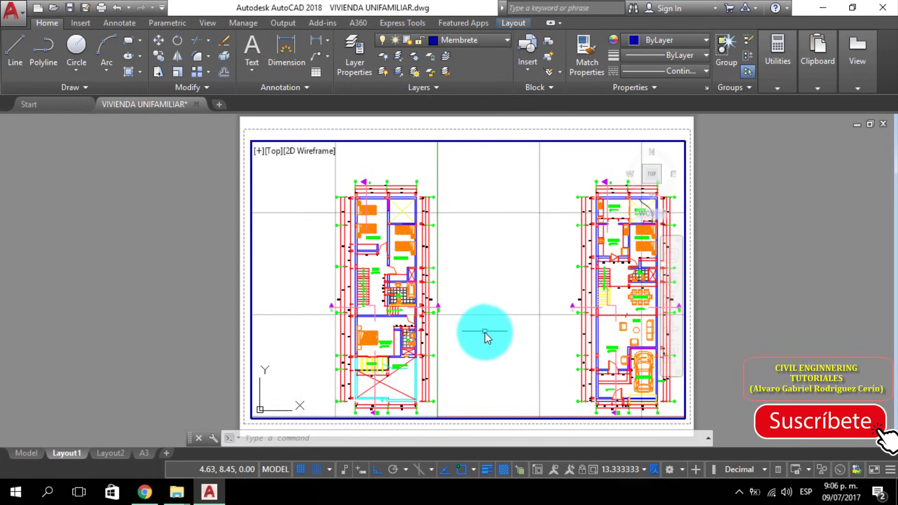
mouse_move(485, 332)
middle_mouse_down()
mouse_move(466, 335)
mouse_move(450, 307)
middle_mouse_up()
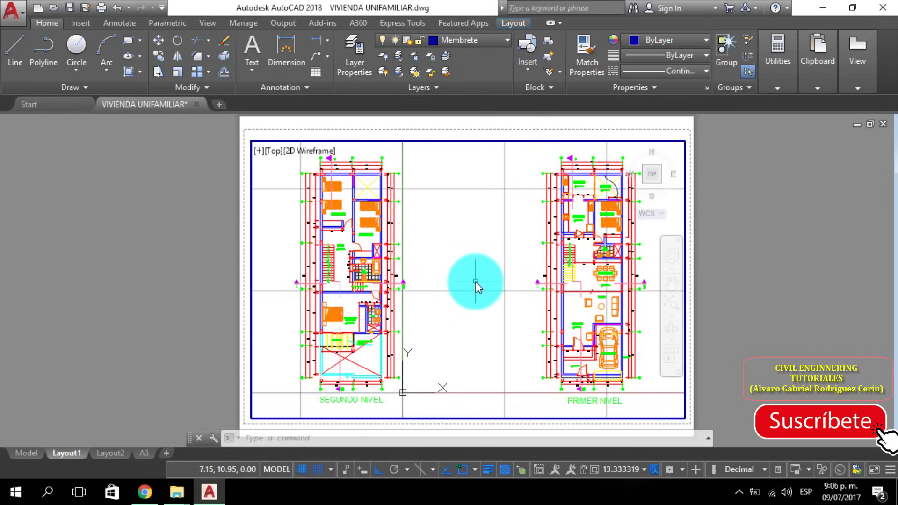
Step: Check the A3 sheet, then return to Layout1 and reposition the plans in the viewport
left_click(144, 453)
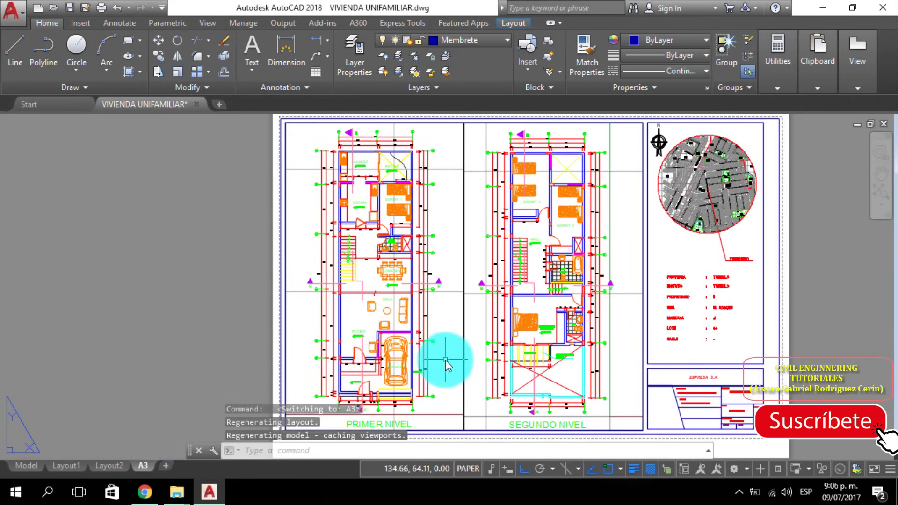
key("Escape")
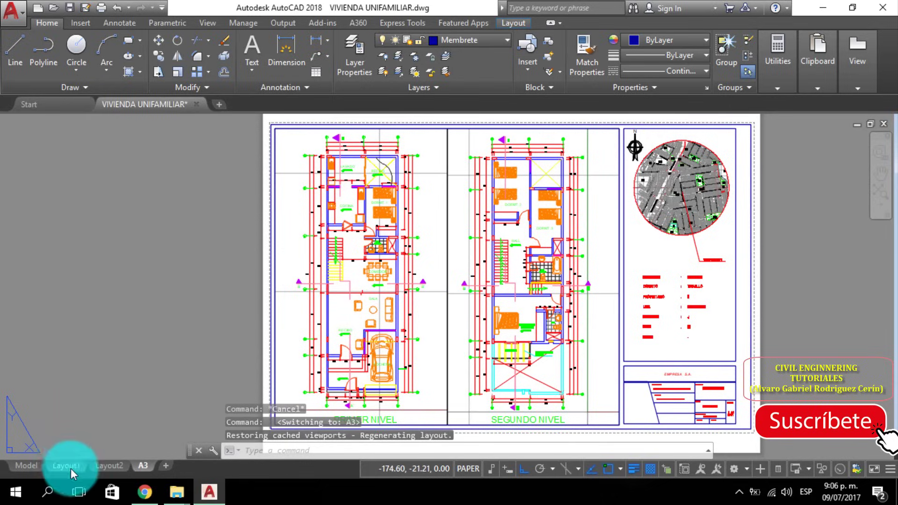
left_click(69, 466)
mouse_move(468, 309)
middle_mouse_down()
mouse_move(489, 324)
mouse_move(470, 328)
mouse_move(477, 320)
middle_mouse_up()
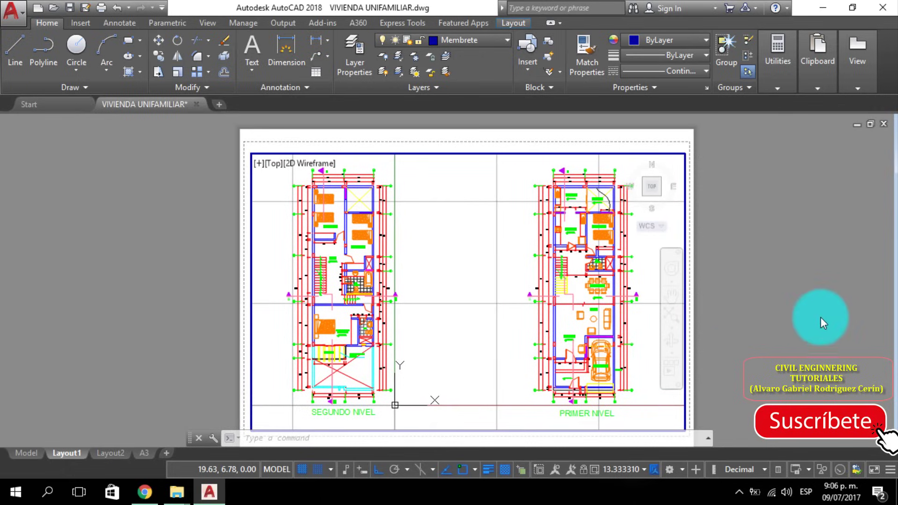
Step: Switch Layout1 to paper space, check the Model tab, and come back to Layout1
double_click(739, 308)
scroll(567, 320, "down", 4)
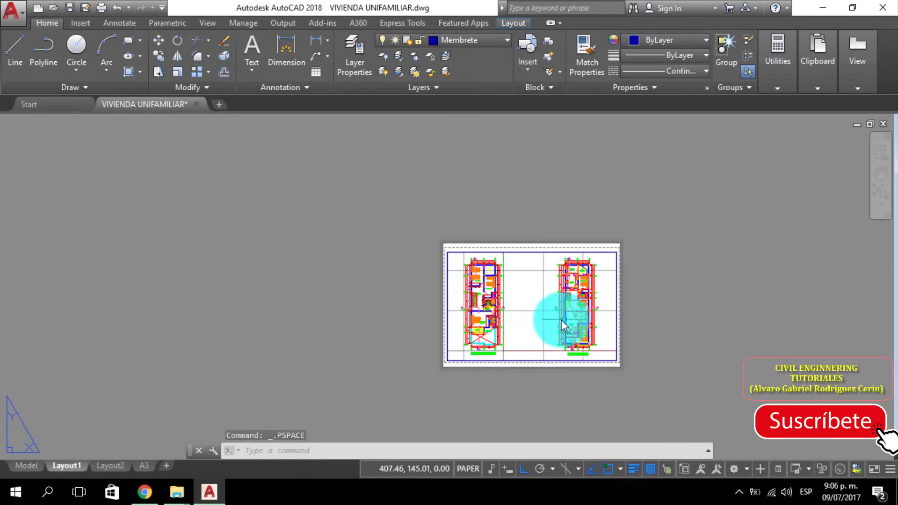
scroll(561, 321, "up", 4)
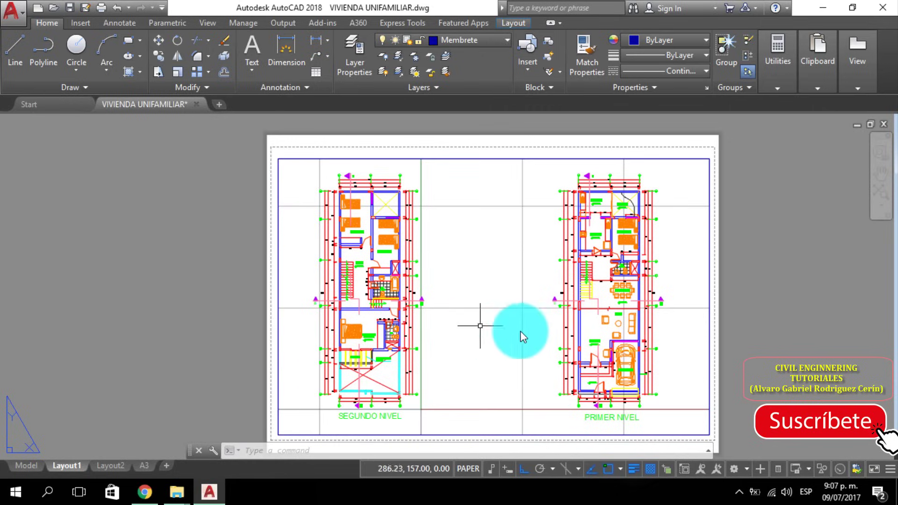
left_click(25, 467)
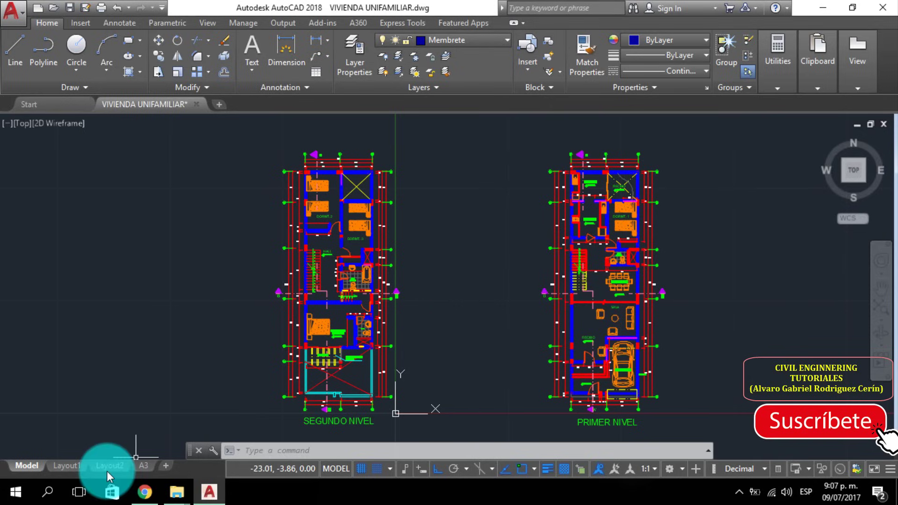
left_click(67, 463)
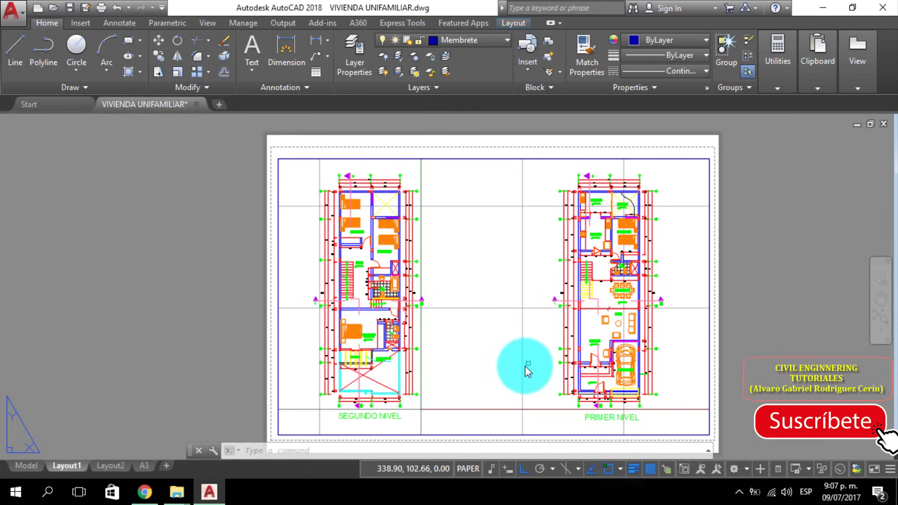
Step: Stretch the viewport's right edge so it frames only the SEGUNDO NIVEL plan
left_click(710, 335)
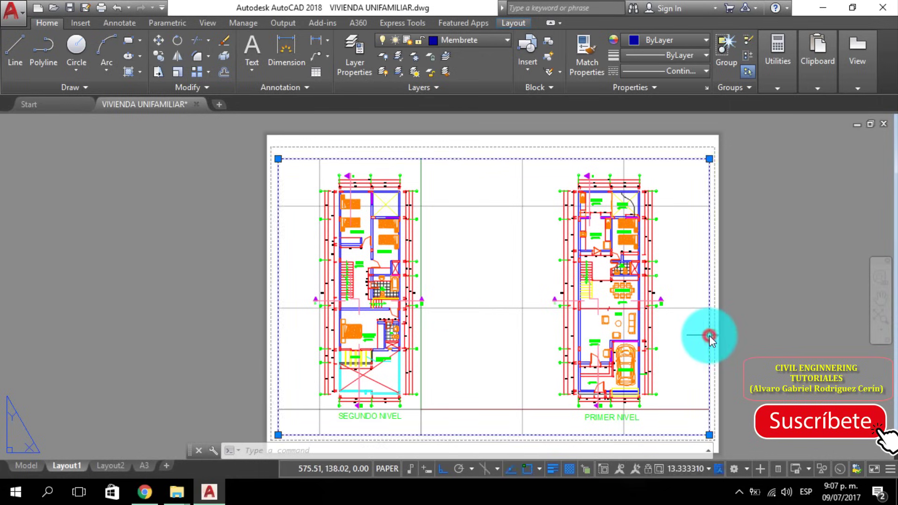
left_click(709, 436)
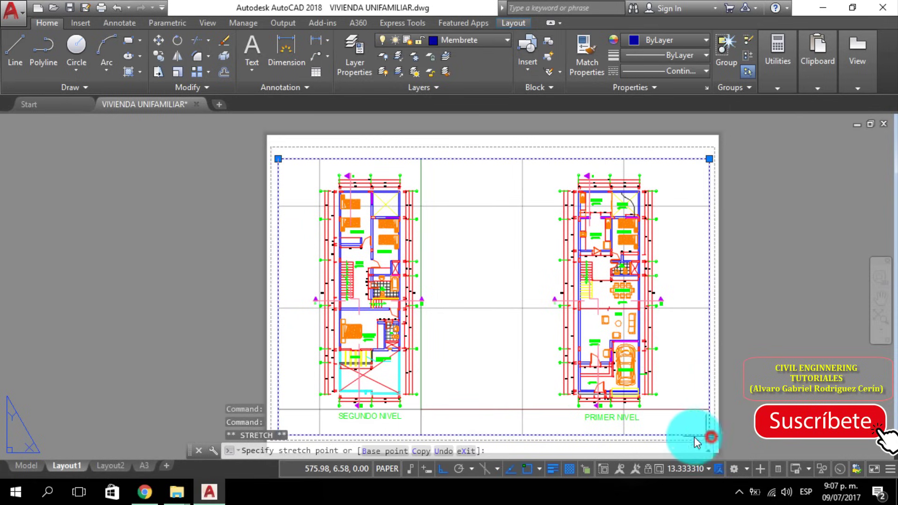
left_click(427, 433)
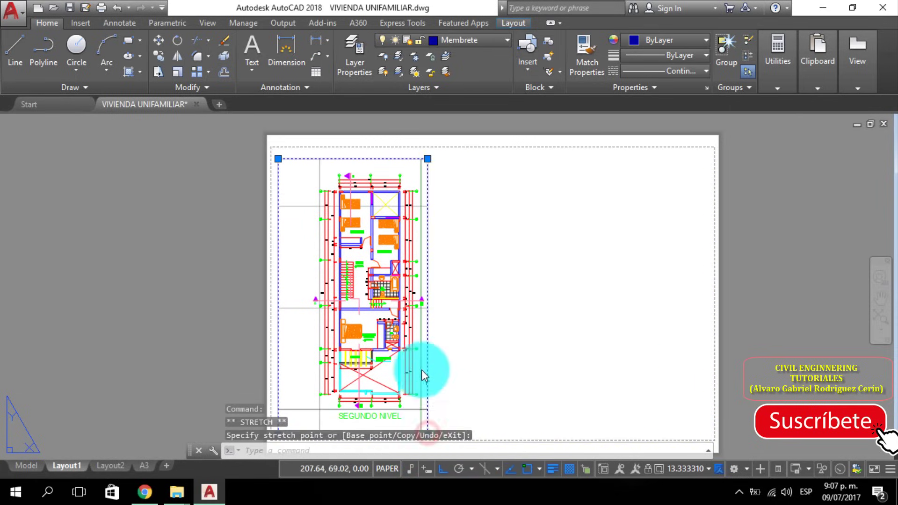
key("Escape")
middle_click_drag(363, 334, 398, 328)
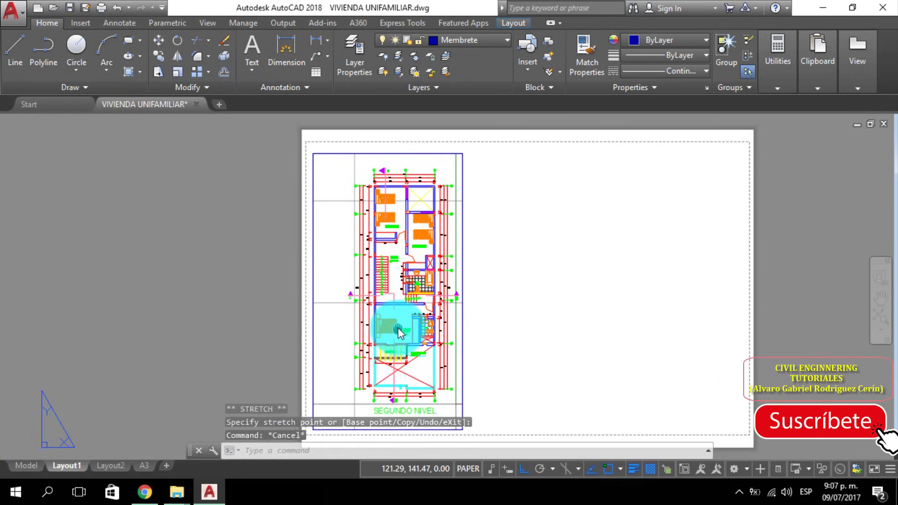
key("Escape")
Step: Centre the SEGUNDO NIVEL plan inside the narrowed viewport, then return to paper space
left_click(387, 349)
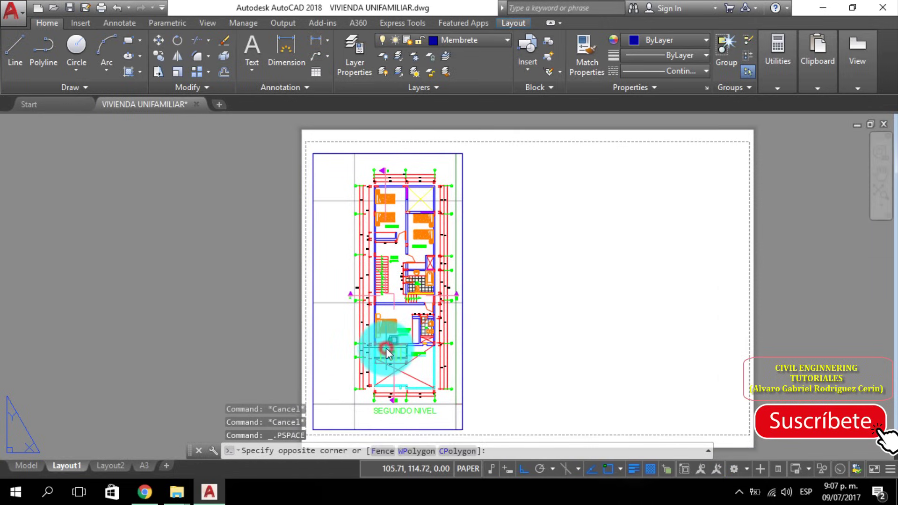
double_click(386, 348)
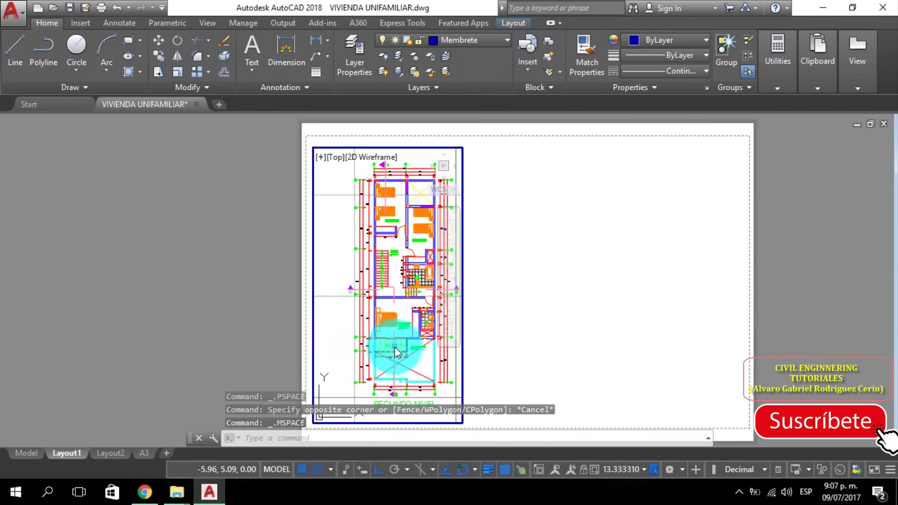
mouse_move(395, 350)
middle_mouse_down()
mouse_move(371, 350)
mouse_move(379, 348)
middle_mouse_up()
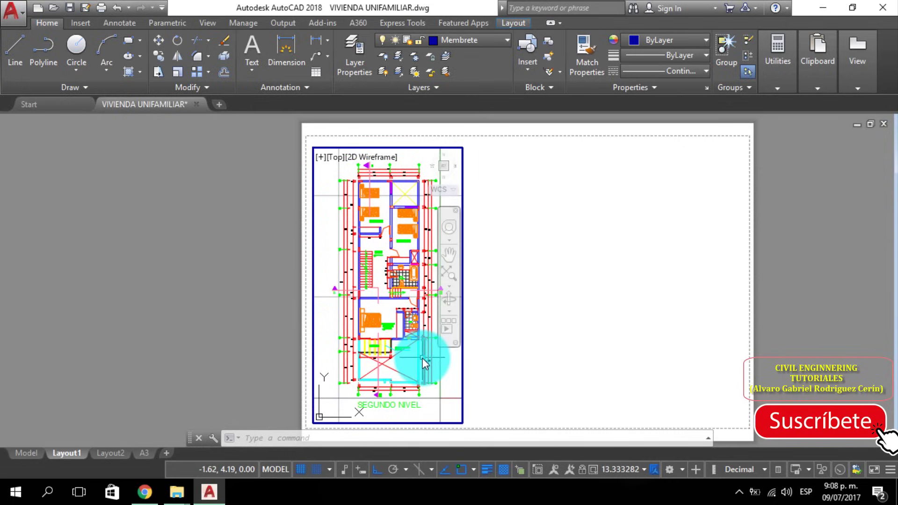
double_click(455, 367)
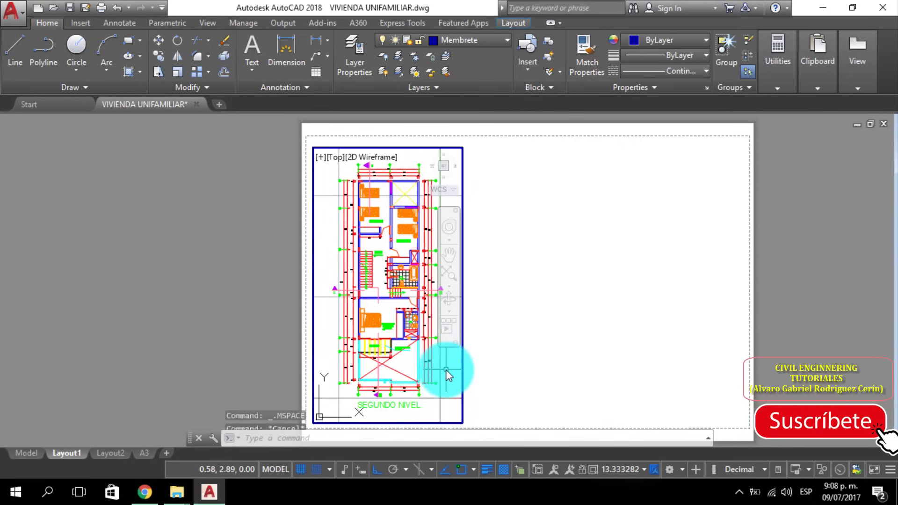
double_click(499, 355)
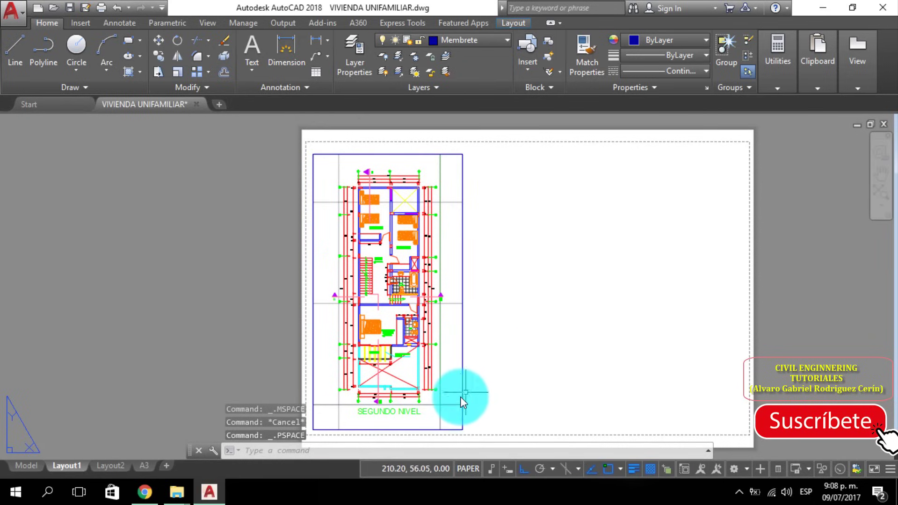
key("Escape")
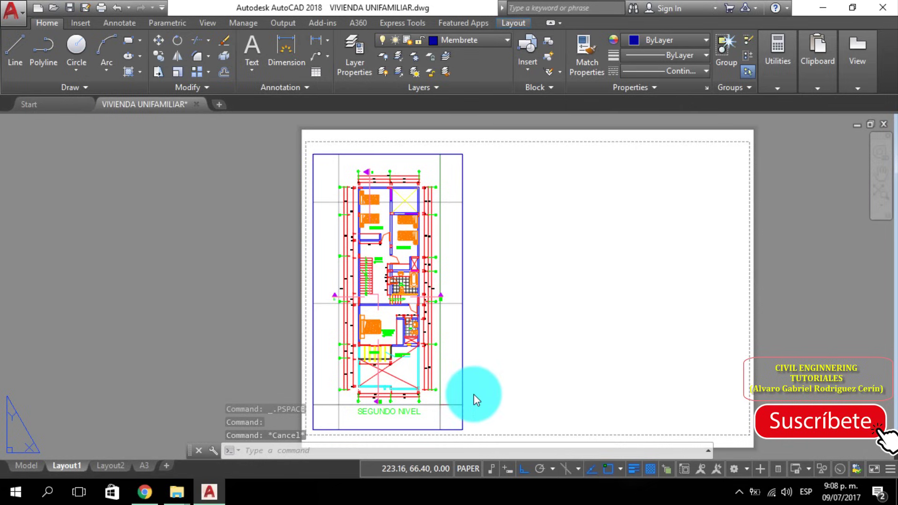
Step: Copy the SEGUNDO NIVEL viewport with CP and place the copy to its right
left_click(462, 402)
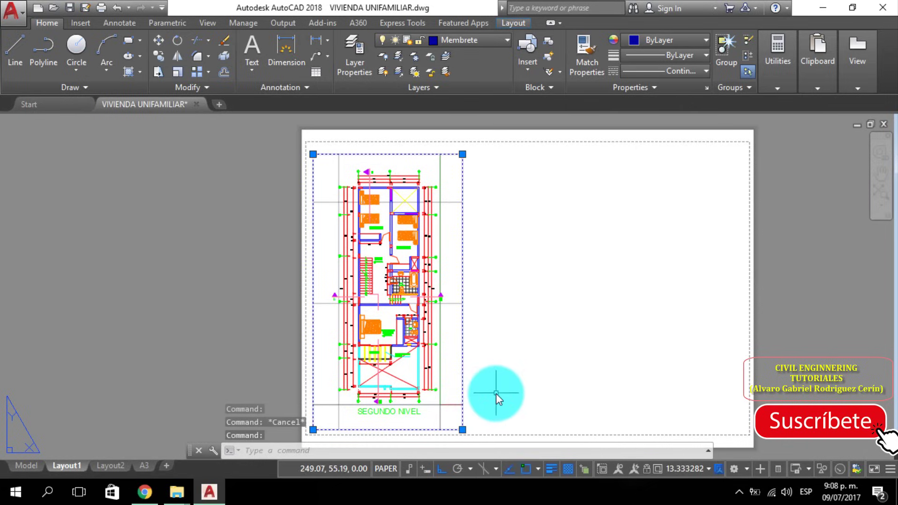
type("CP")
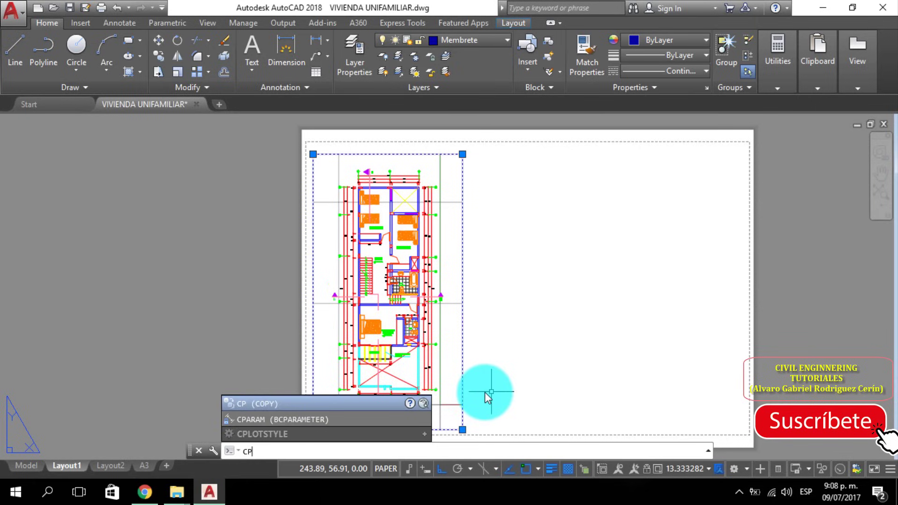
key("Return")
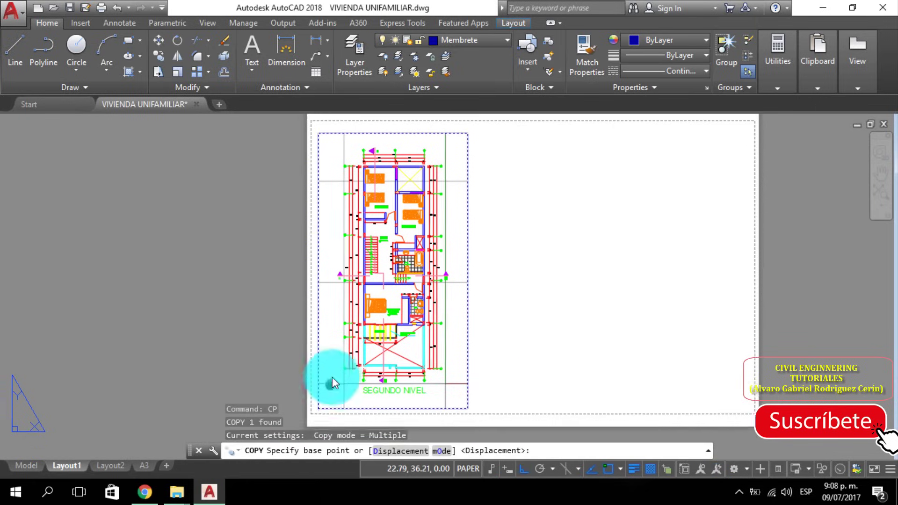
left_click(325, 390)
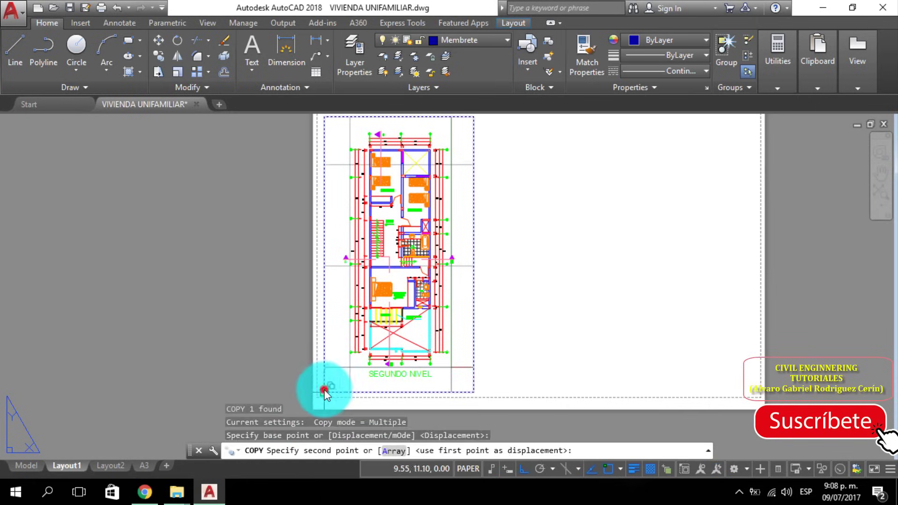
left_click(472, 392)
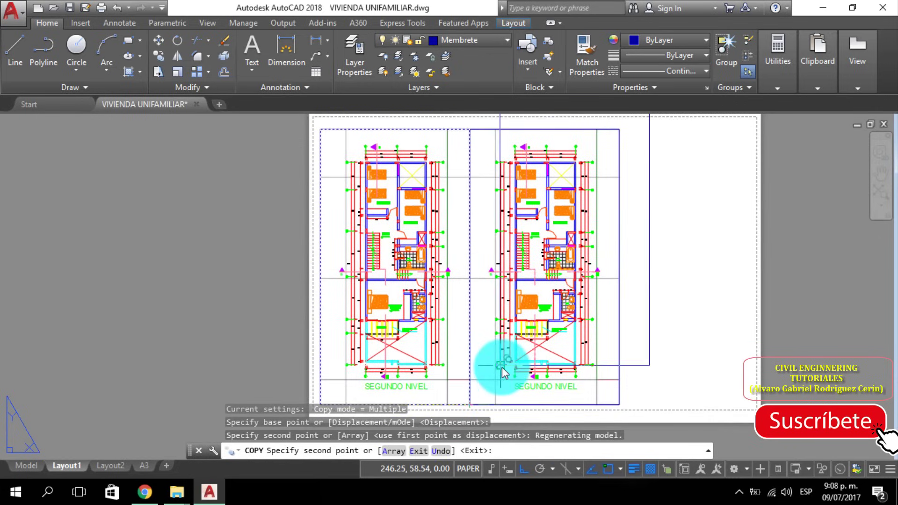
key("Escape")
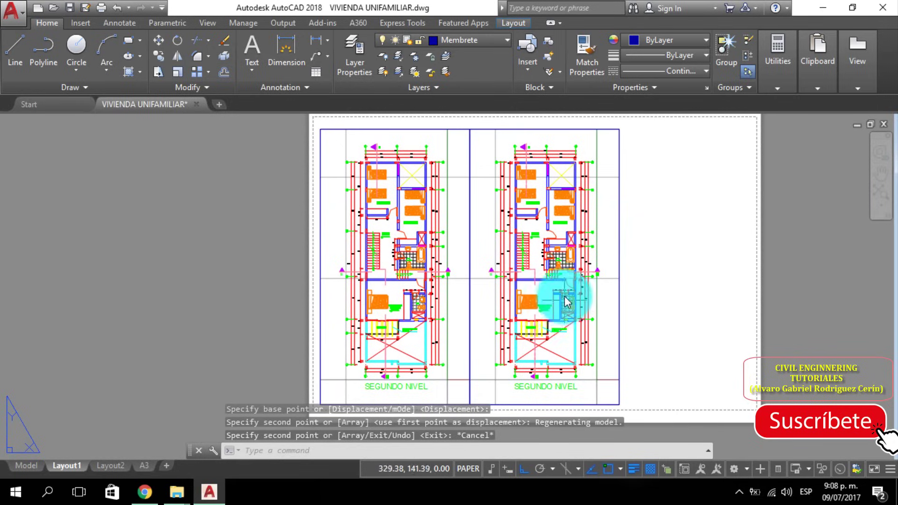
middle_click_drag(547, 297, 547, 323)
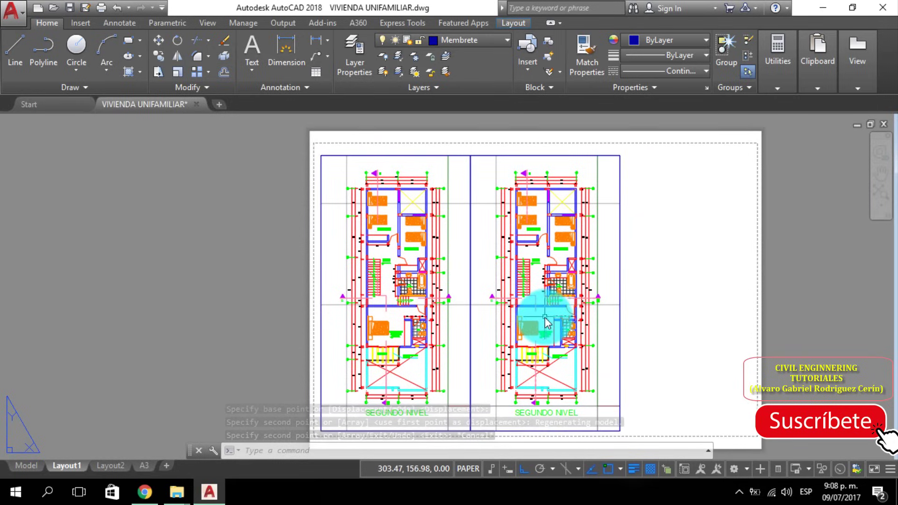
Step: Pan the copied viewport to show the PRIMER NIVEL plan, then return to paper space
double_click(539, 314)
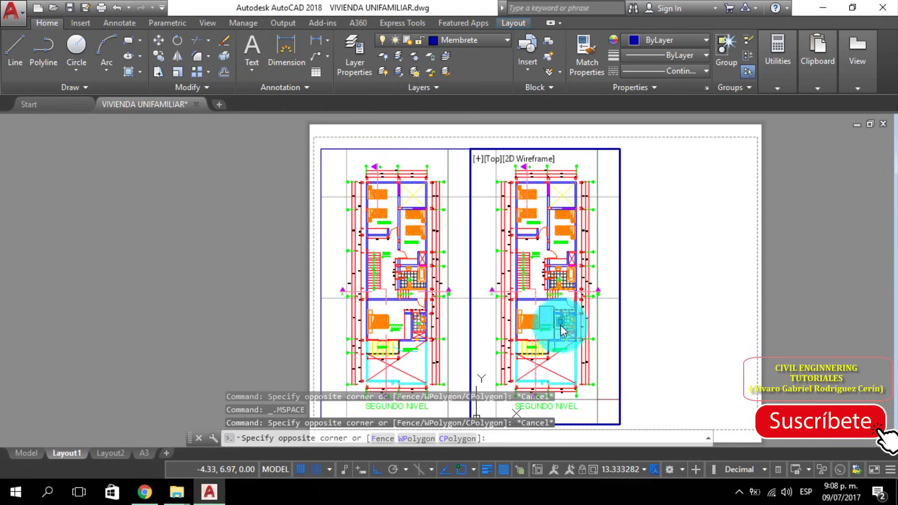
left_click(561, 325)
mouse_move(587, 317)
middle_mouse_down()
mouse_move(560, 328)
mouse_move(506, 315)
mouse_move(476, 328)
middle_mouse_up()
mouse_move(558, 314)
middle_mouse_down()
mouse_move(520, 312)
mouse_move(550, 302)
middle_mouse_up()
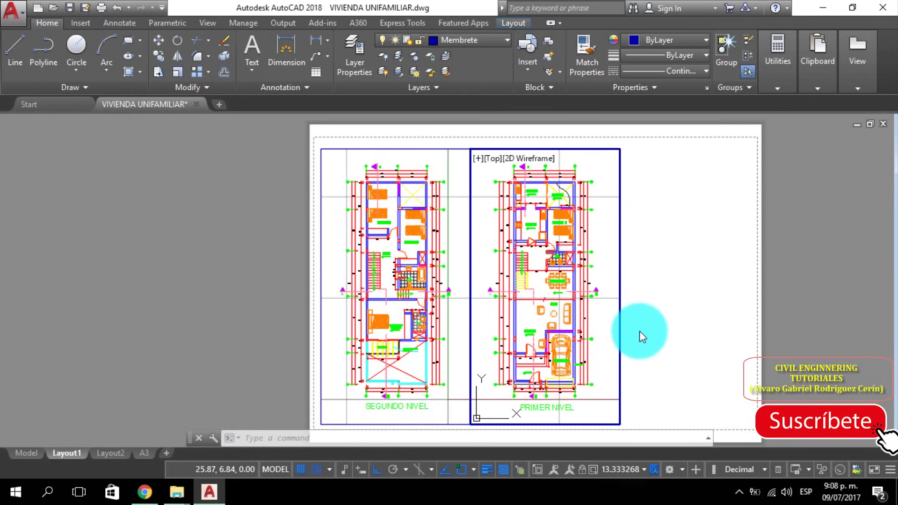
double_click(654, 327)
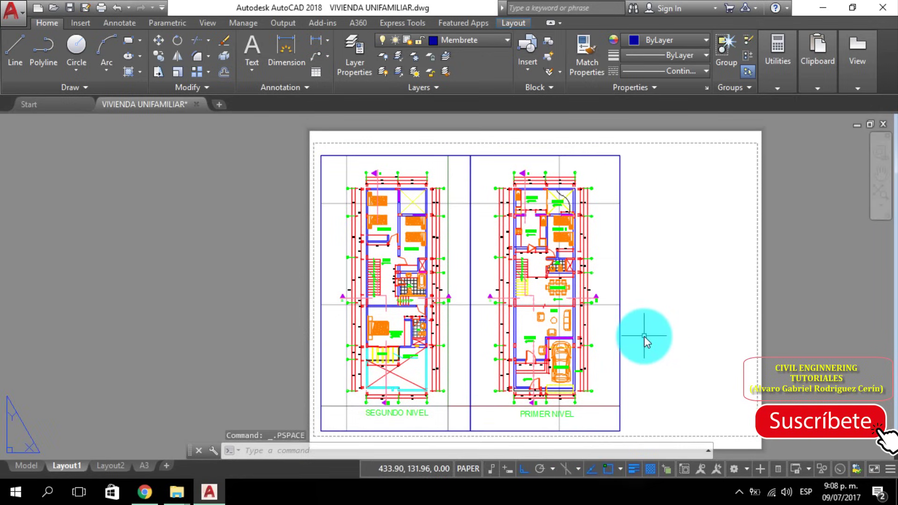
Step: Window-select the EMPRESA S.A. title block on Layout2, copy it, and go back to Layout1
scroll(539, 303, "down", 2)
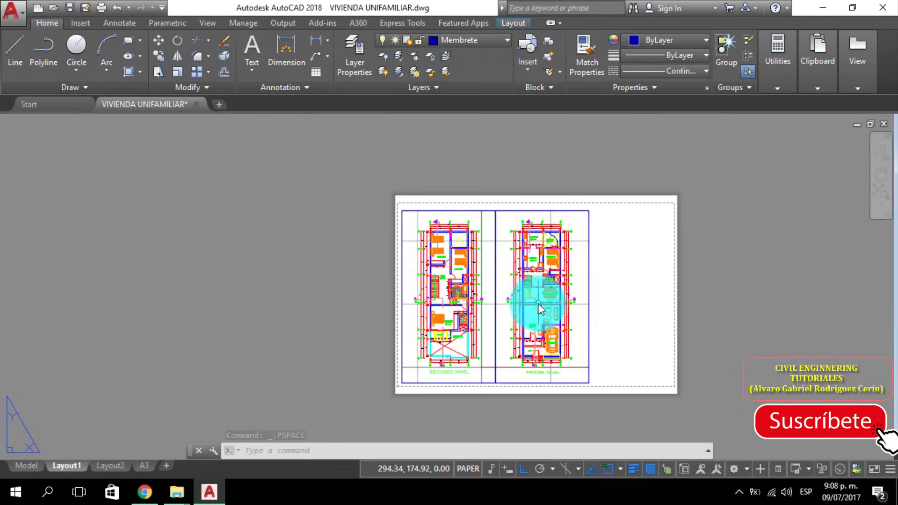
middle_click_drag(546, 308, 536, 284)
scroll(550, 296, "up", 2)
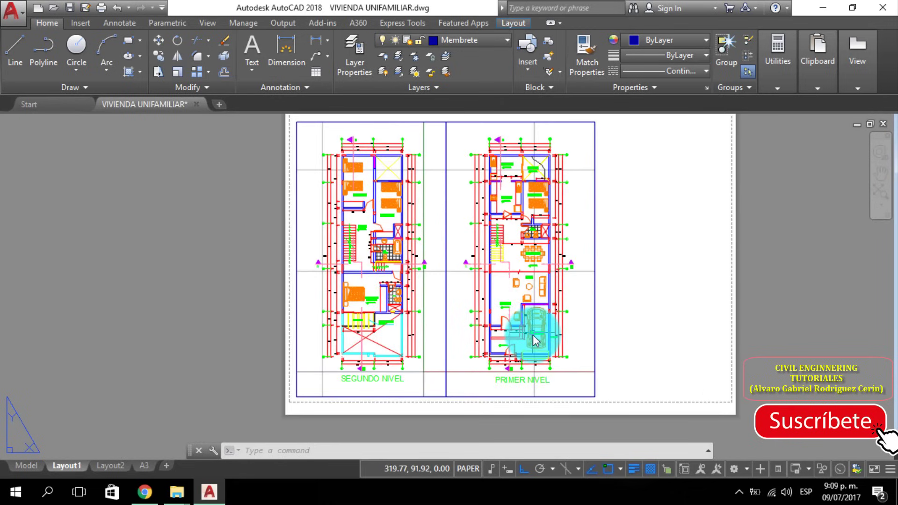
left_click(111, 467)
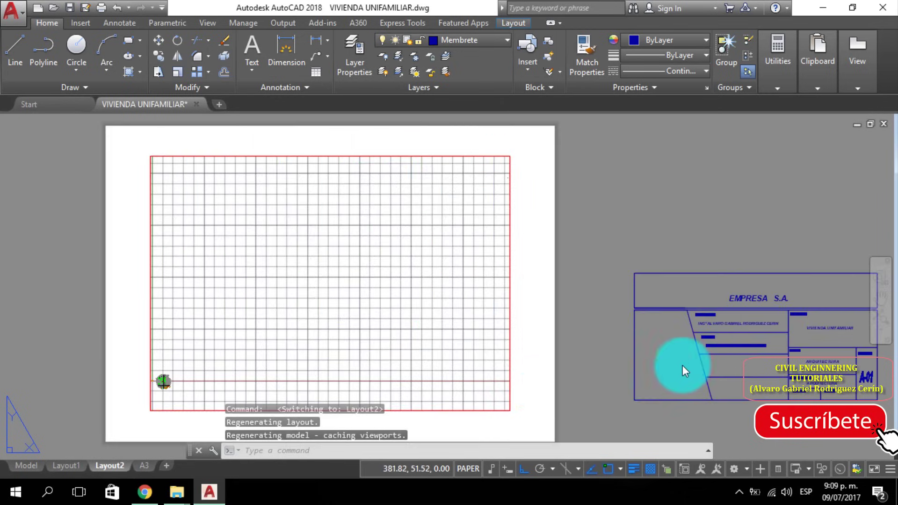
middle_click_drag(683, 366, 533, 362)
left_click(736, 409)
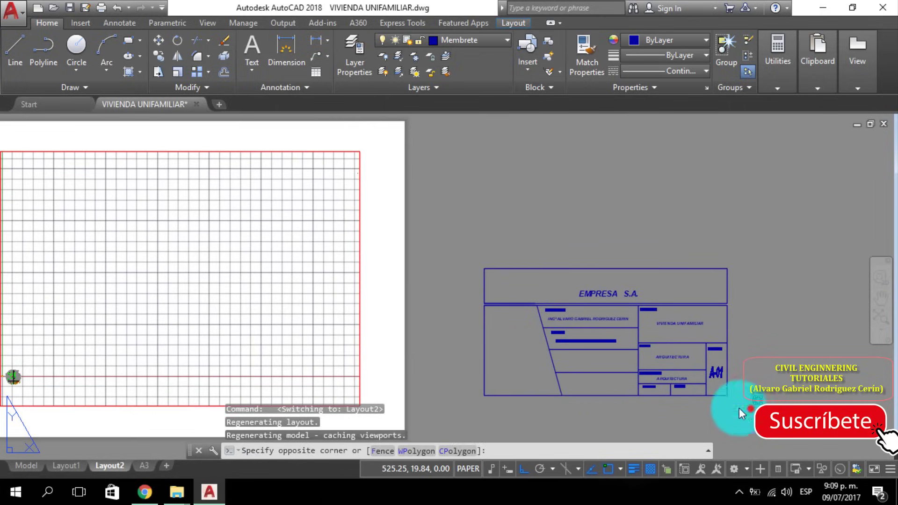
left_click(464, 234)
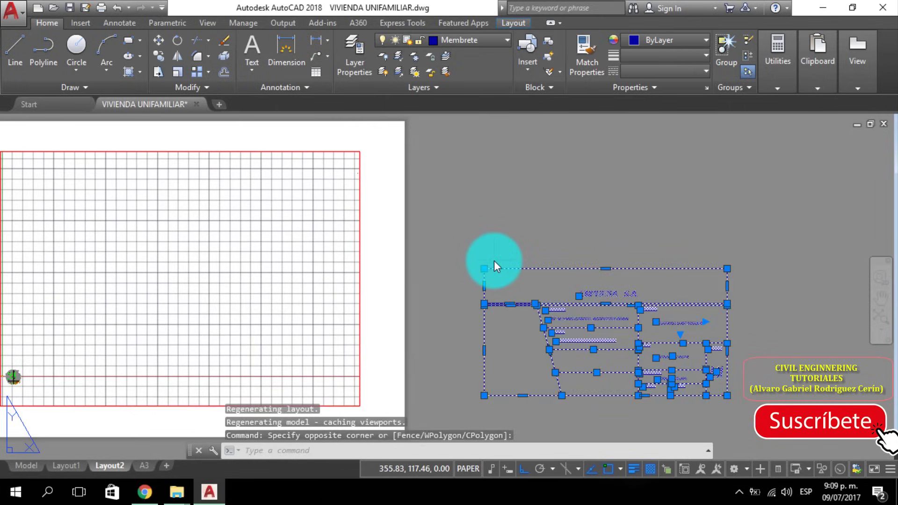
key("ctrl+c")
left_click(74, 469)
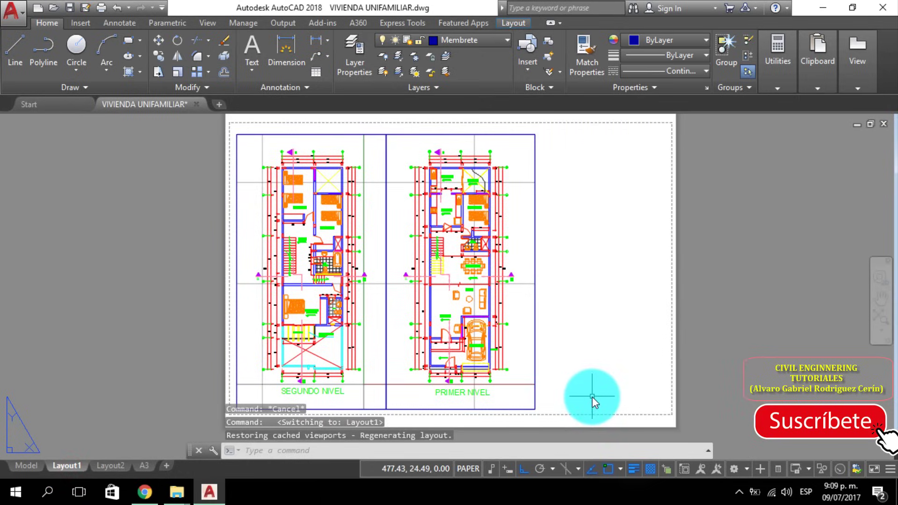
Step: Paste the EMPRESA S.A. title block right of the PRIMER NIVEL viewport and window-select it
key("ctrl+v")
scroll(545, 406, "up", 2)
scroll(544, 412, "up", 2)
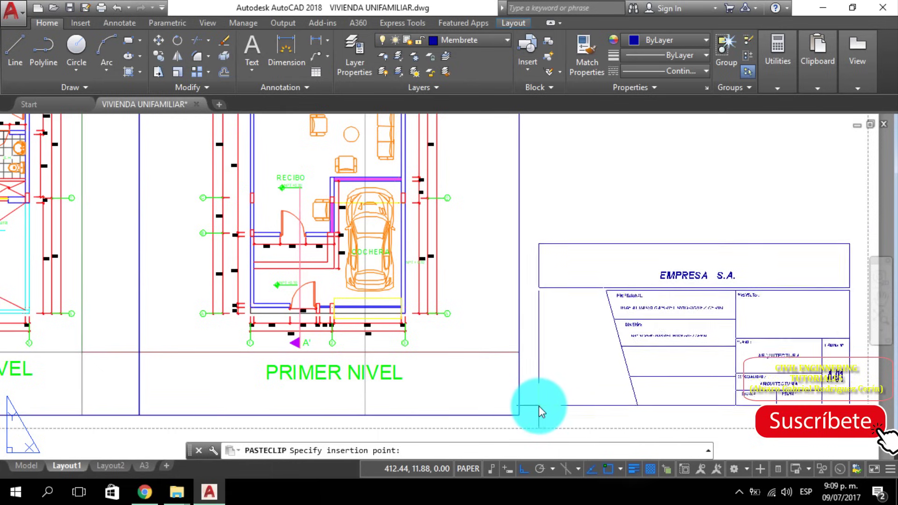
left_click(539, 406)
scroll(553, 400, "down", 2)
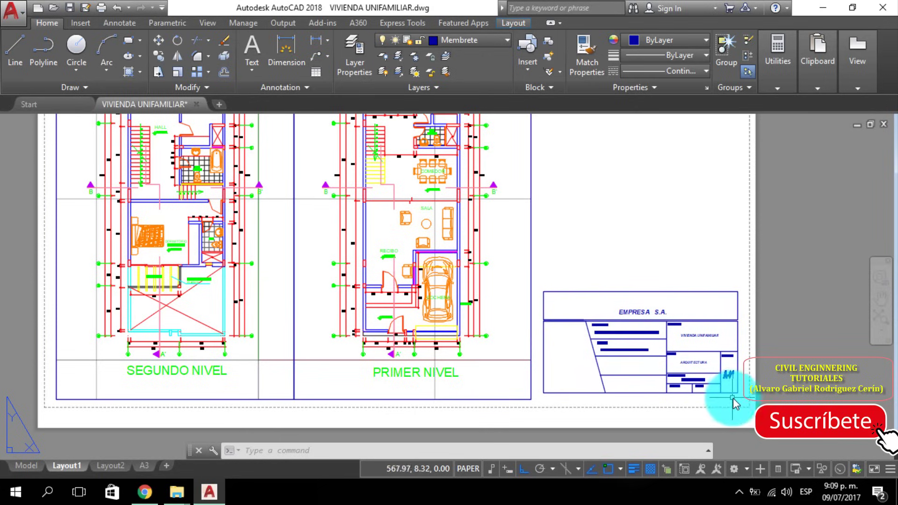
left_click(751, 401)
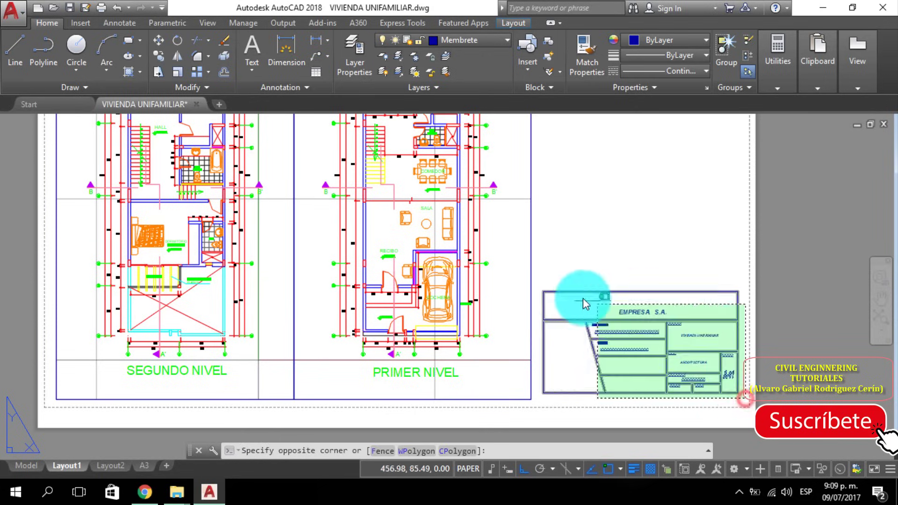
left_click(535, 282)
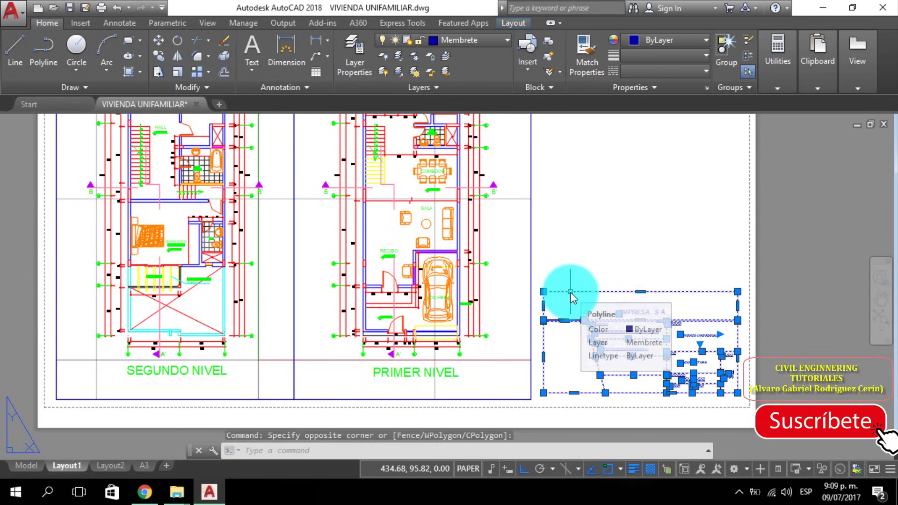
Step: Scale the title block from its lower-left corner and pan to the enlarged result
type("SC")
key("Return")
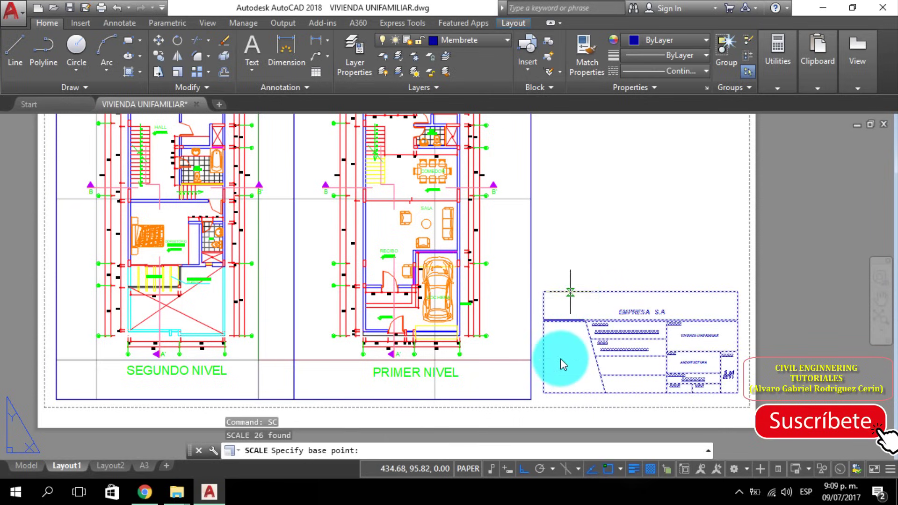
left_click(550, 394)
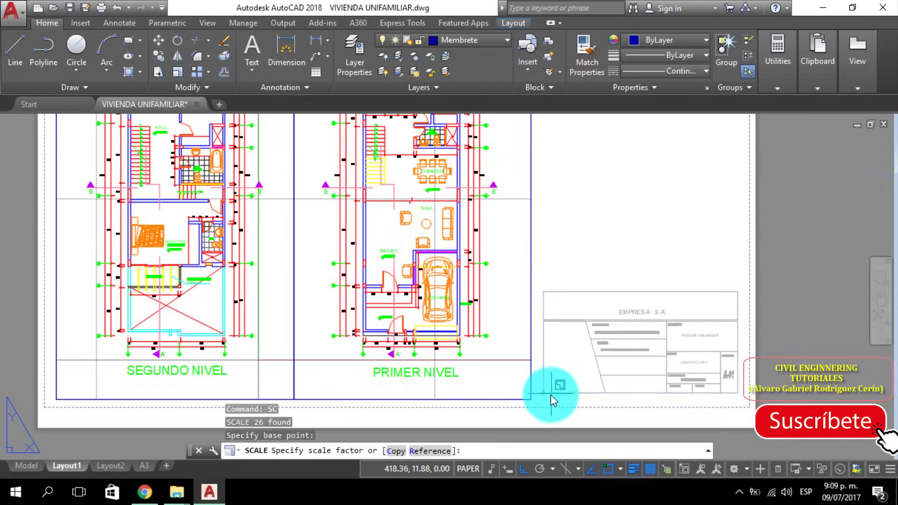
scroll(551, 396, "up", 5)
left_click(534, 394)
scroll(528, 394, "down", 5)
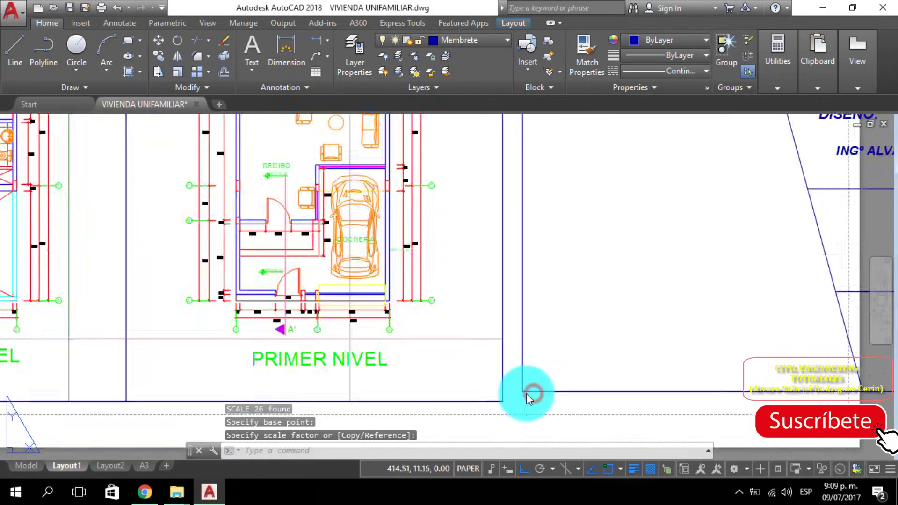
scroll(548, 386, "up", 4)
middle_click_drag(594, 378, 546, 381)
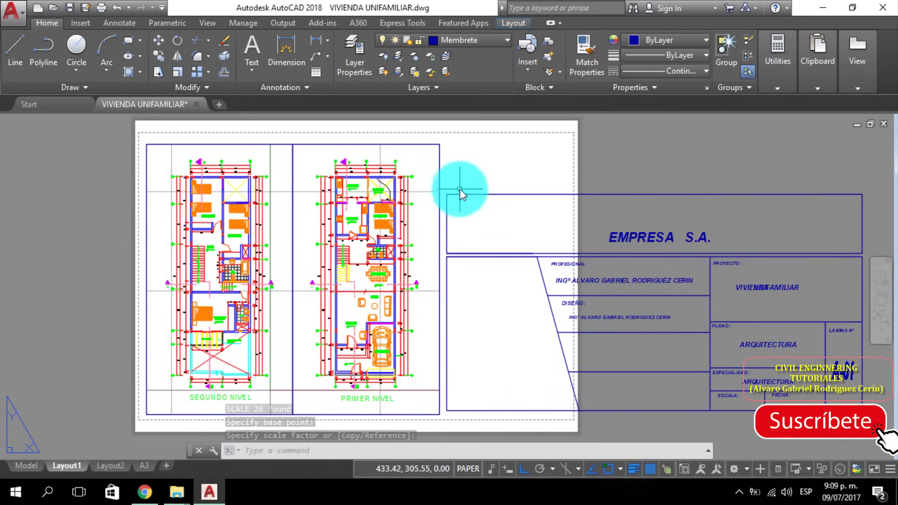
Step: Reselect the enlarged title block and start scaling it again, then cancel
left_click(447, 190)
left_click(730, 421)
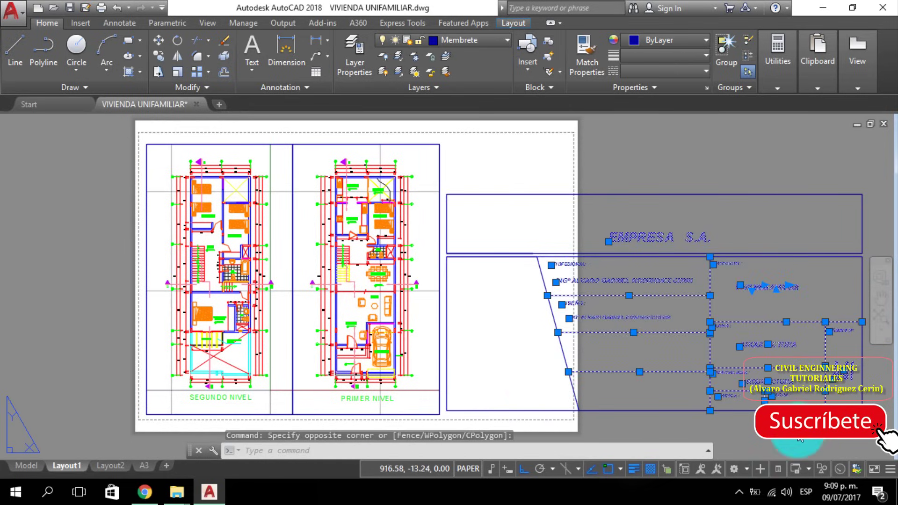
type("s")
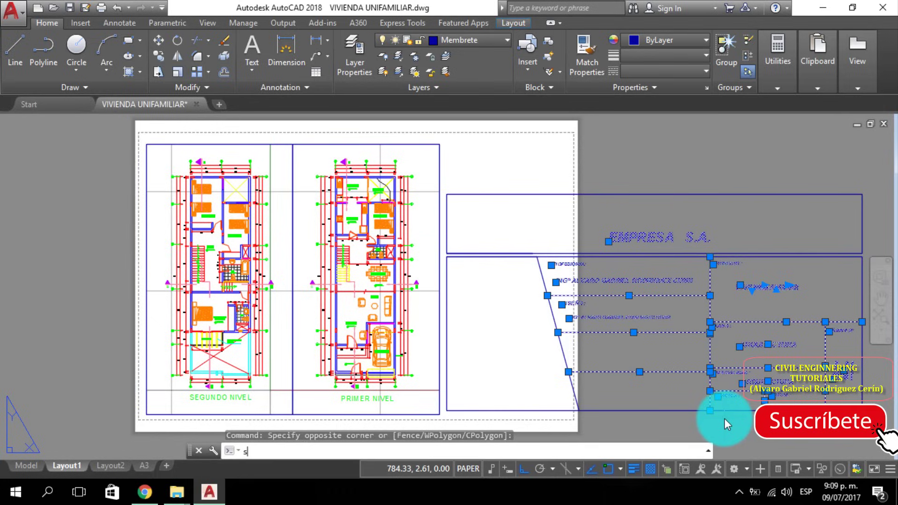
type("c")
key("Return")
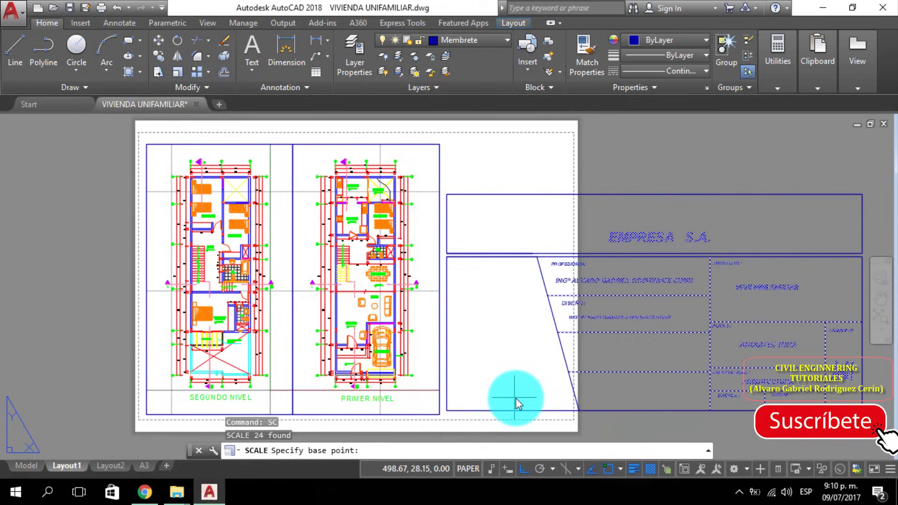
key("Escape")
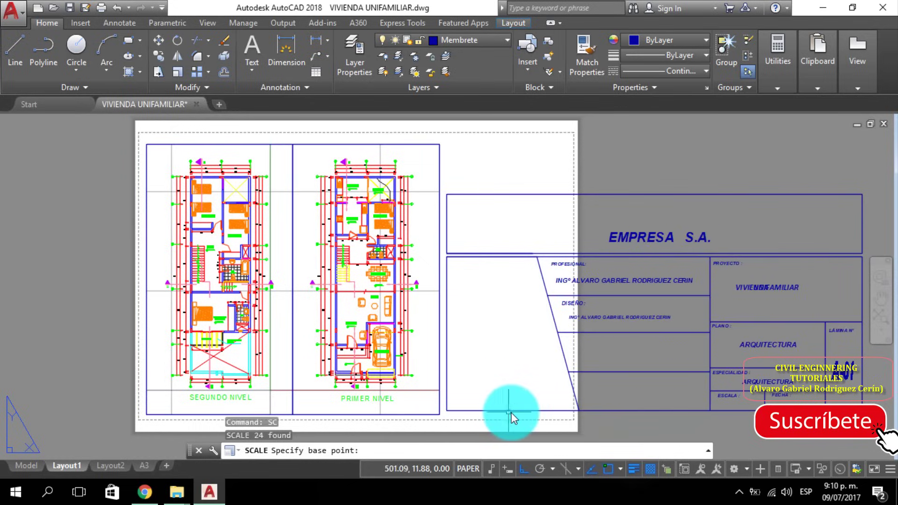
key("ctrl+z")
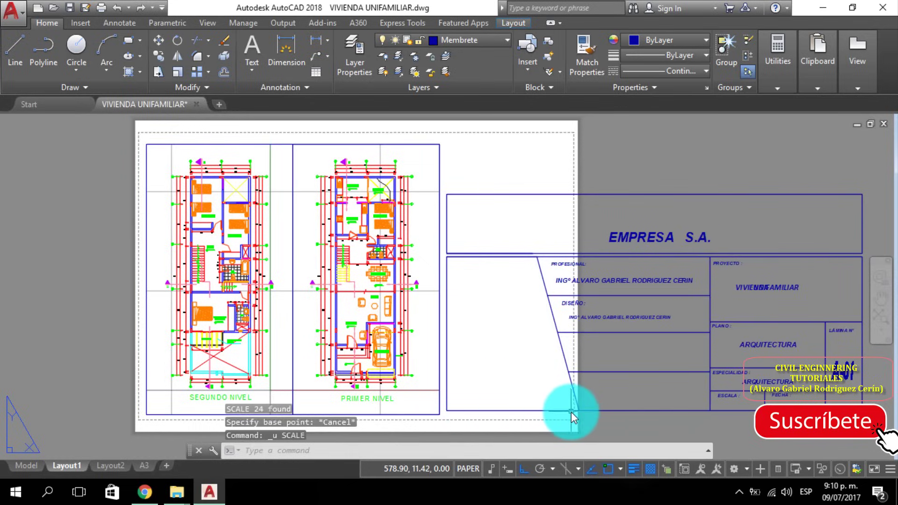
key("ctrl+z")
key("ctrl+z")
scroll(542, 411, "down", 2)
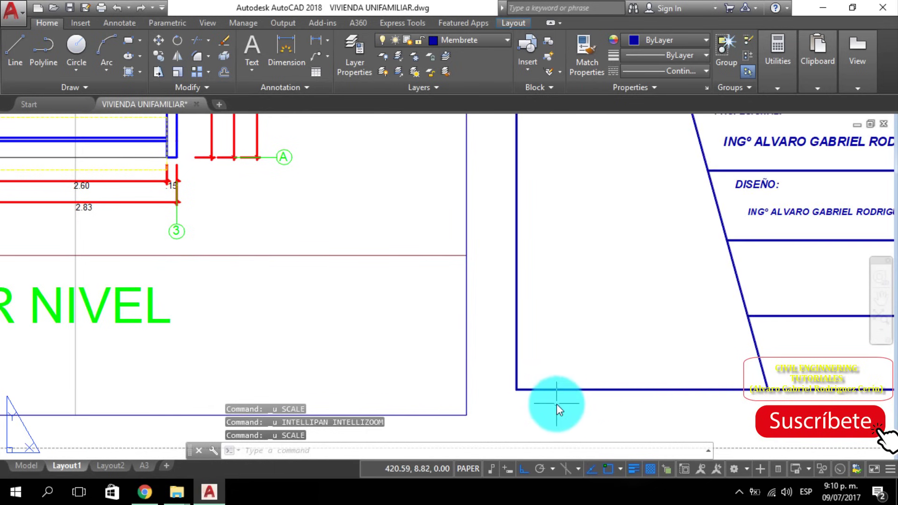
scroll(557, 405, "down", 2)
scroll(549, 430, "down", 1)
scroll(550, 431, "down", 1)
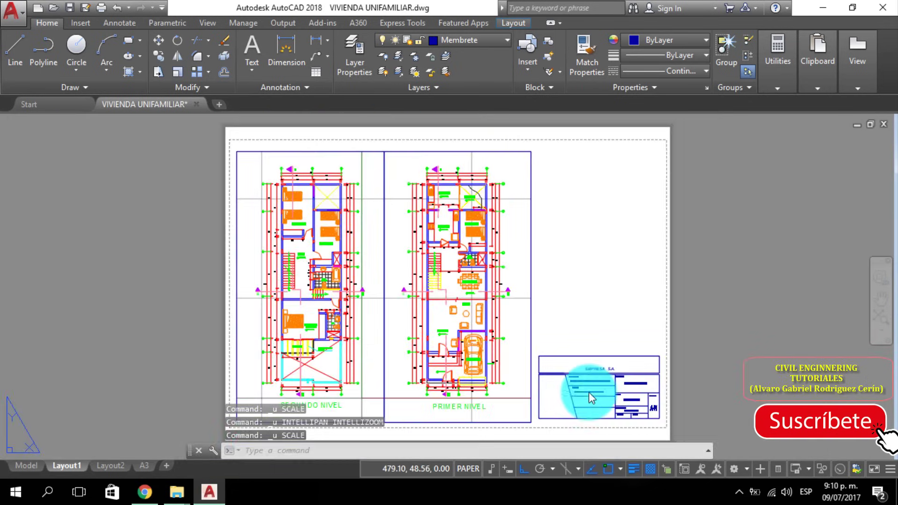
left_click(144, 467)
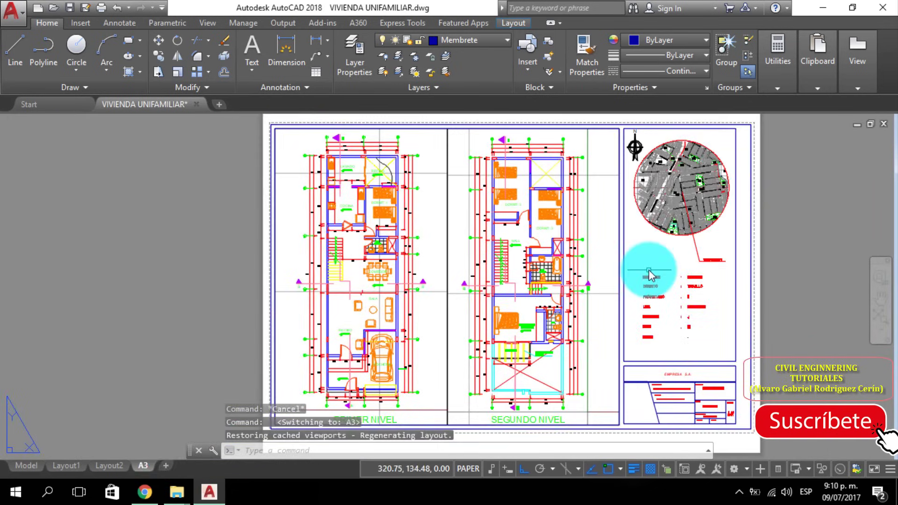
scroll(665, 189, "up", 2)
scroll(660, 225, "up", 2)
scroll(656, 257, "down", 2)
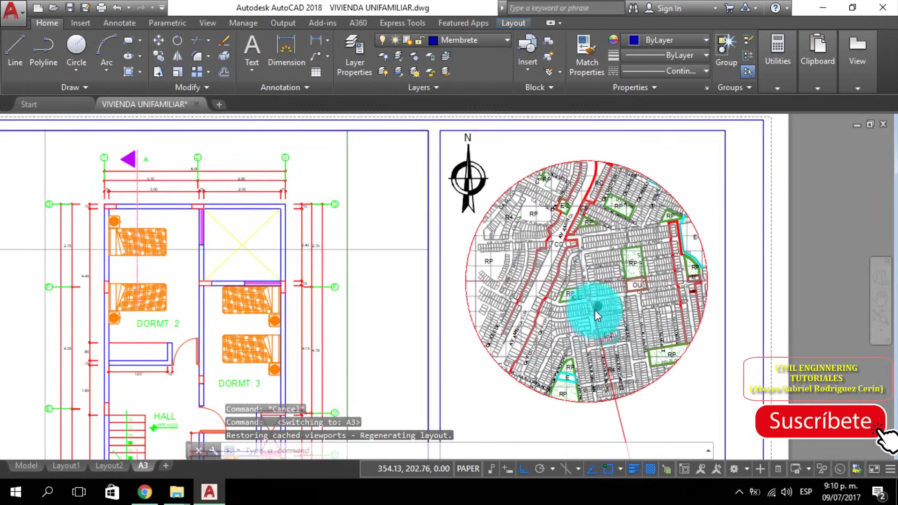
middle_click_drag(595, 310, 583, 263)
scroll(383, 406, "down", 2)
left_click(117, 464)
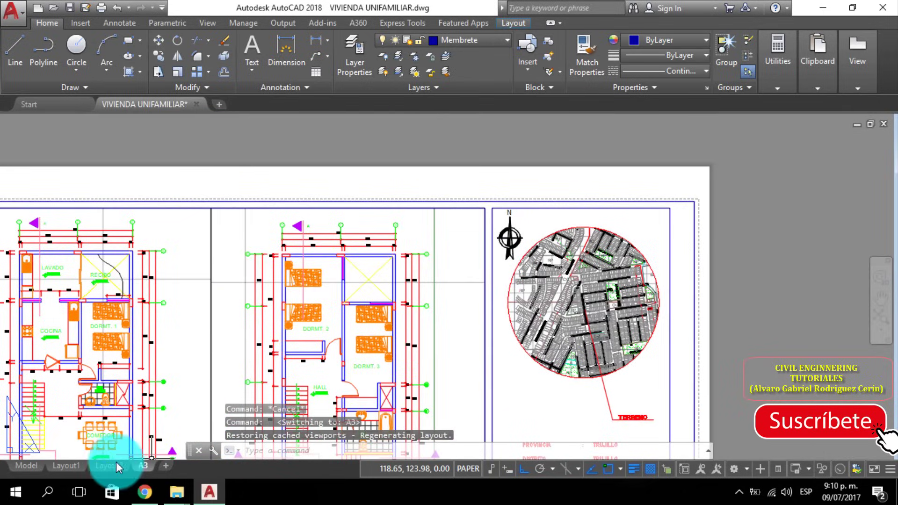
left_click(81, 466)
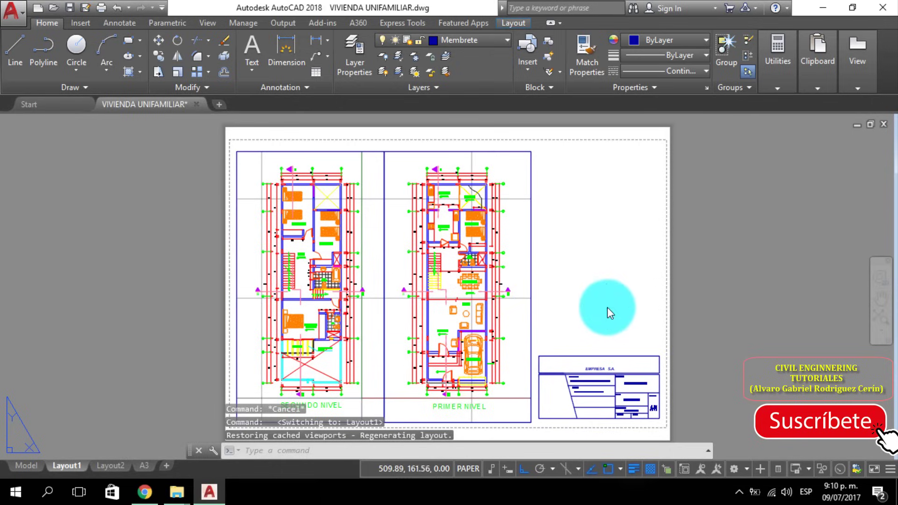
Step: Draw a rectangle from the title block's corner up to near the sheet's top border
middle_click_drag(604, 288, 560, 306)
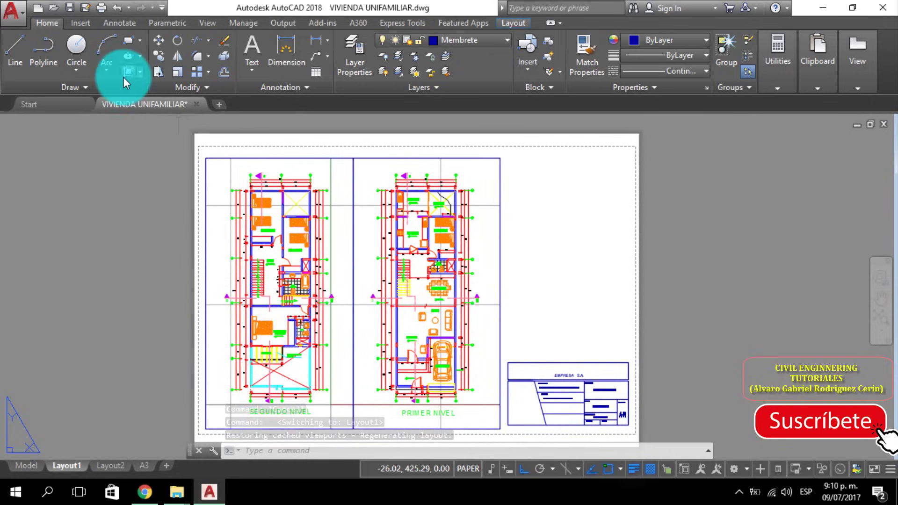
left_click(129, 41)
scroll(623, 358, "up", 2)
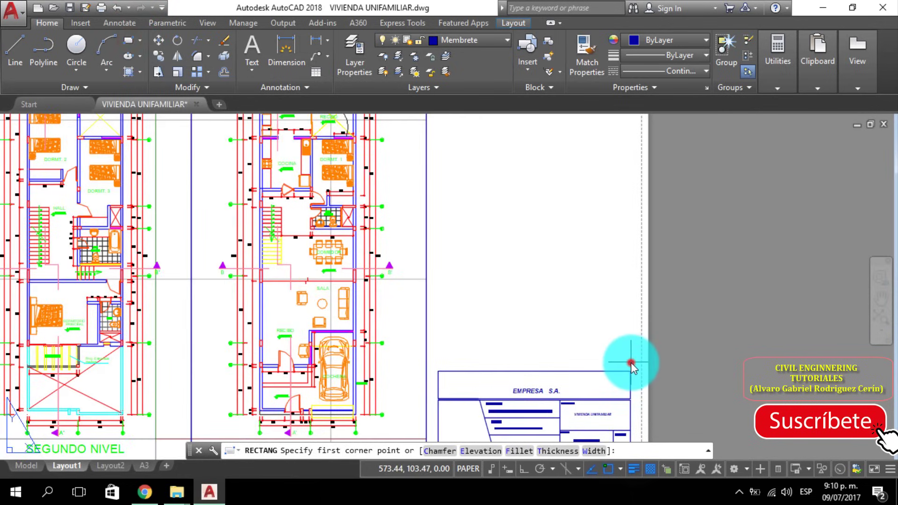
left_click(631, 361)
scroll(515, 304, "down", 3)
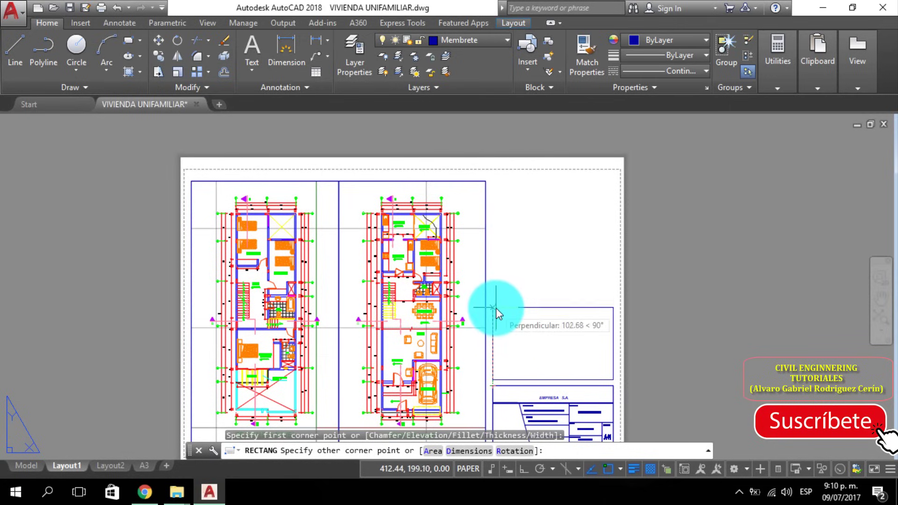
left_click(496, 184)
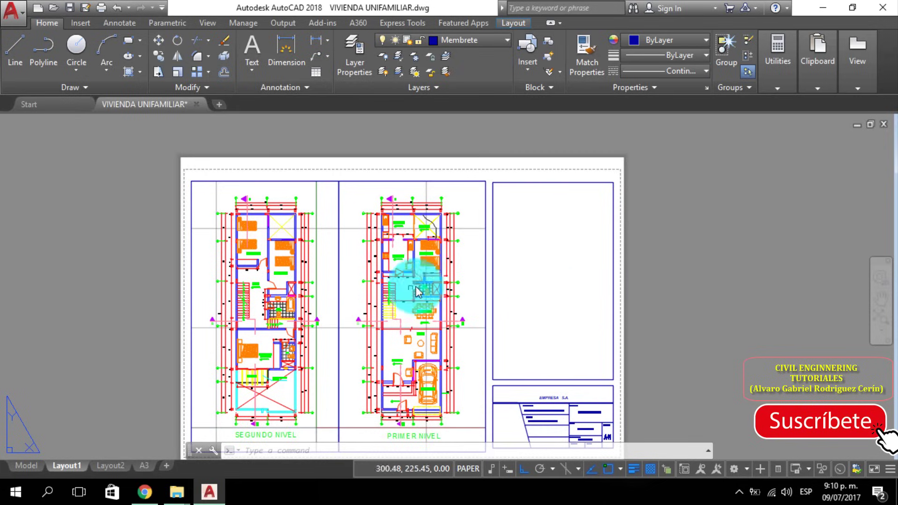
middle_click_drag(538, 309, 524, 364)
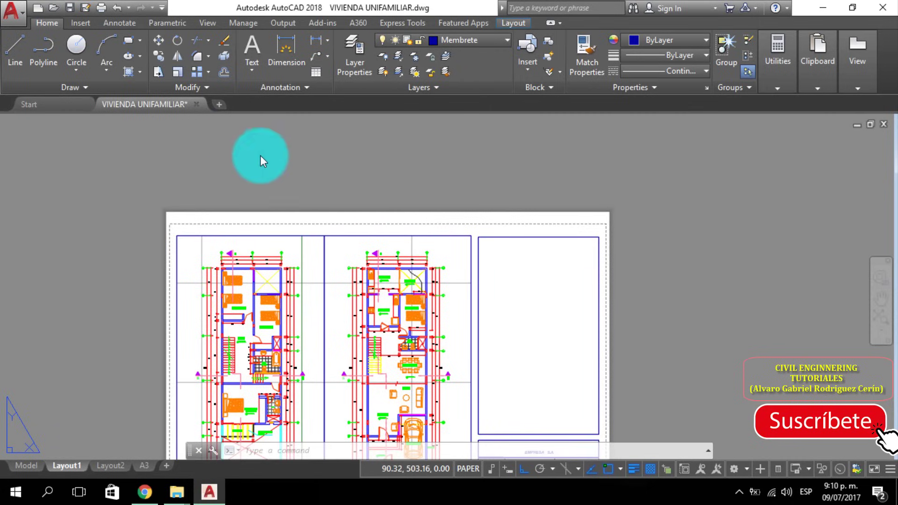
left_click(142, 465)
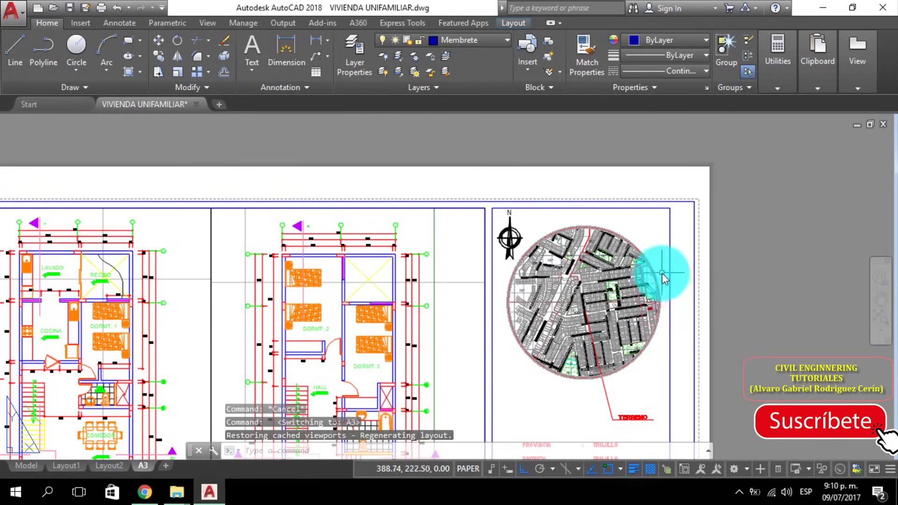
left_click(67, 465)
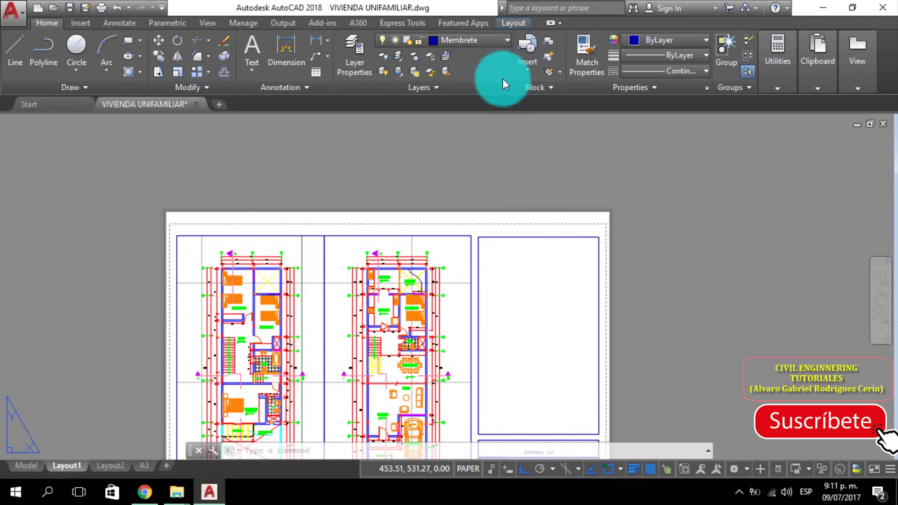
left_click(513, 24)
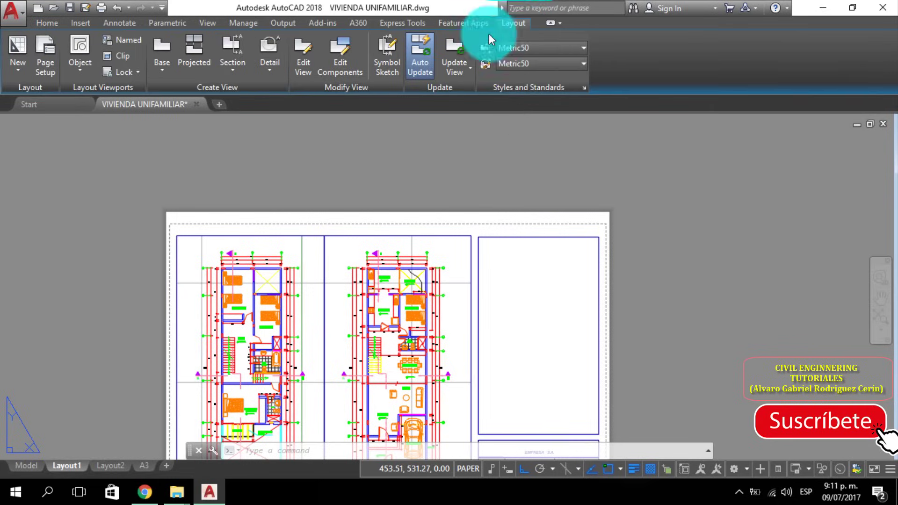
left_click(81, 73)
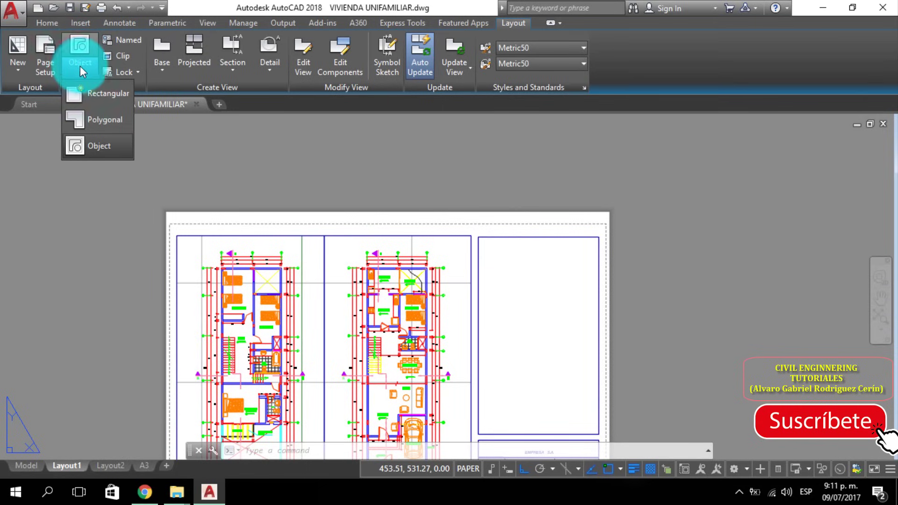
left_click(98, 92)
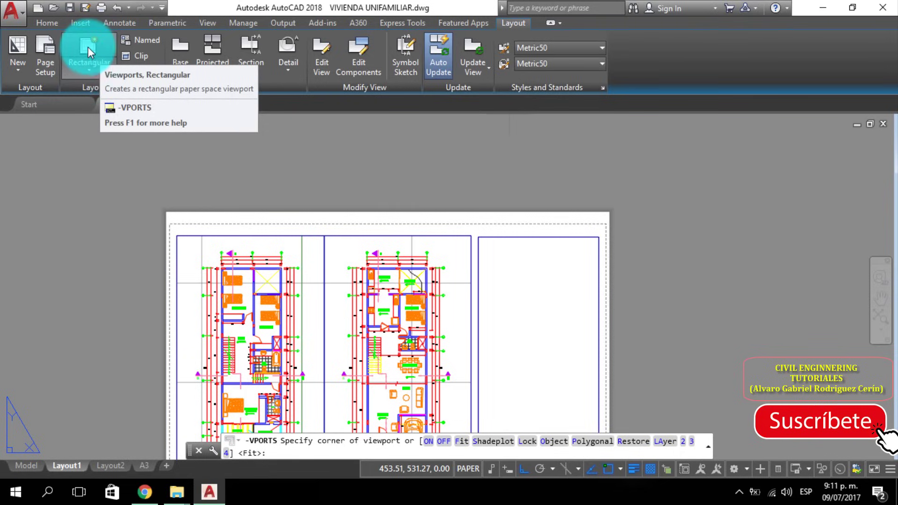
left_click(88, 47)
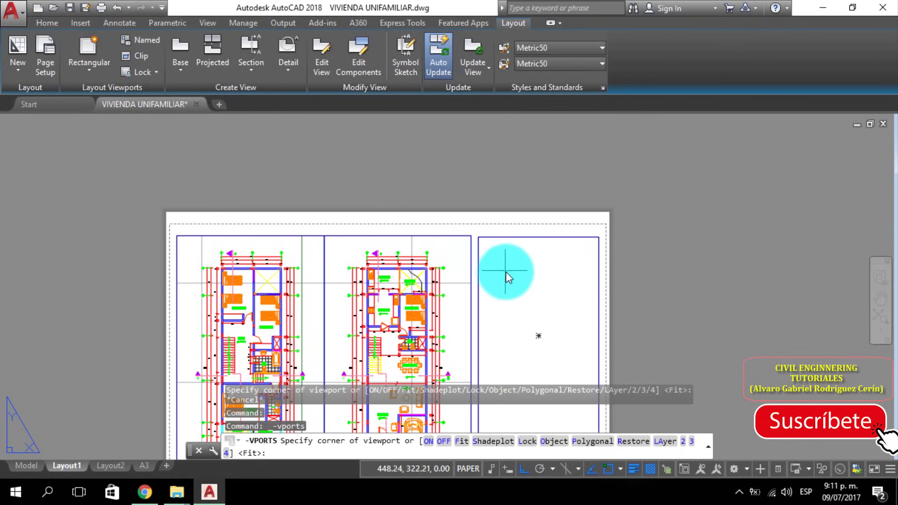
left_click(496, 260)
left_click(579, 306)
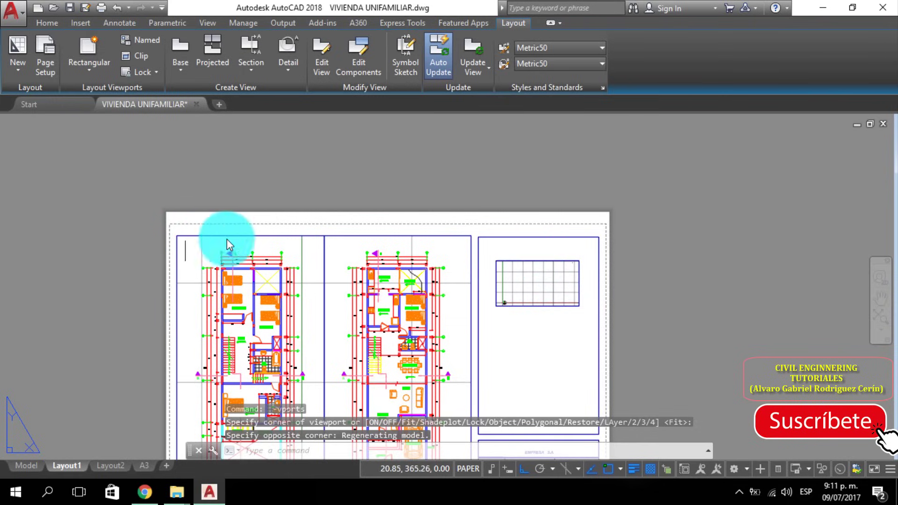
left_click(533, 310)
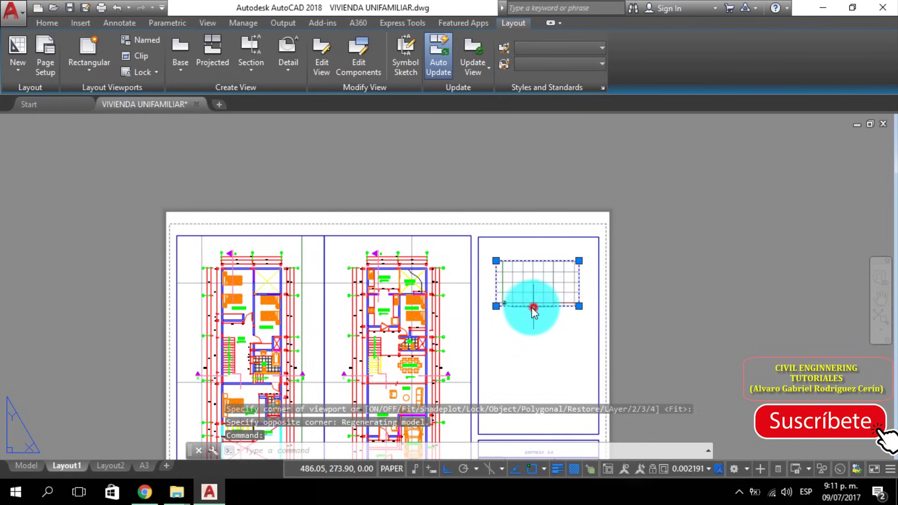
key("Delete")
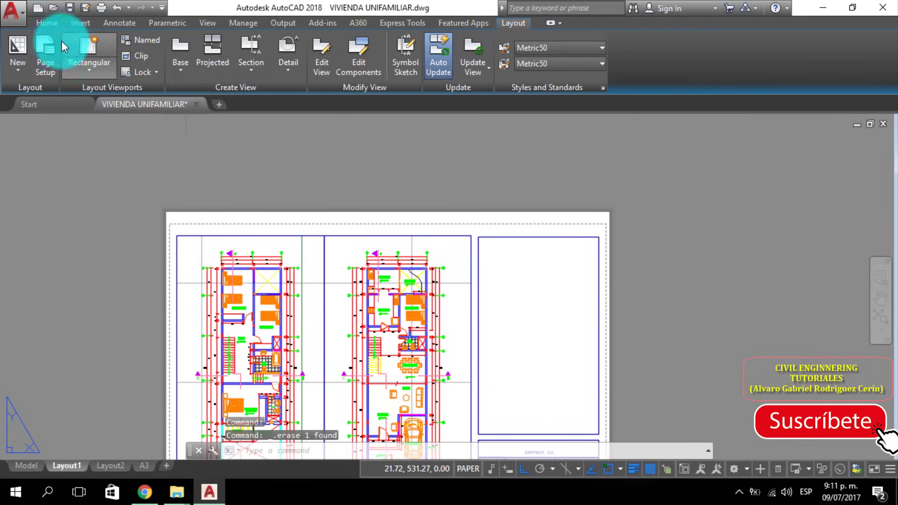
left_click(52, 26)
Step: Draw a circle in the right-hand frame and move its centre further right
left_click(77, 51)
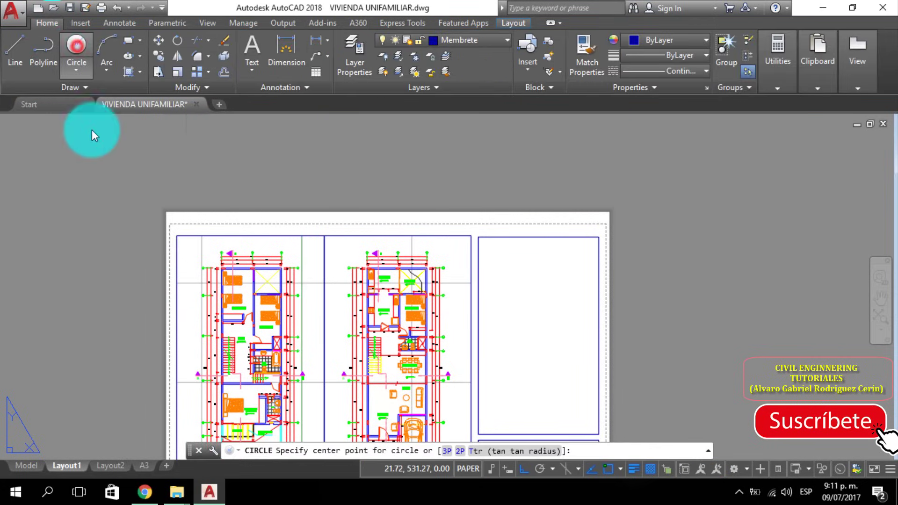
left_click(501, 272)
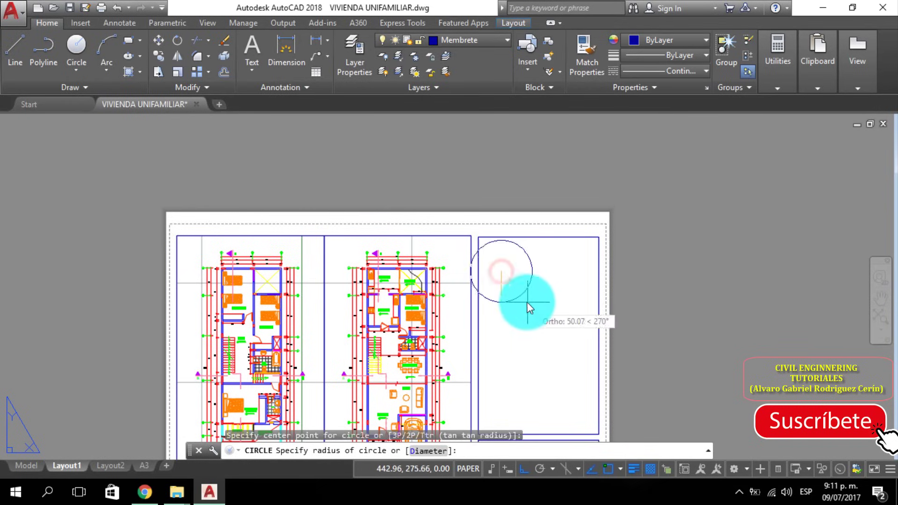
left_click(542, 313)
left_click(502, 271)
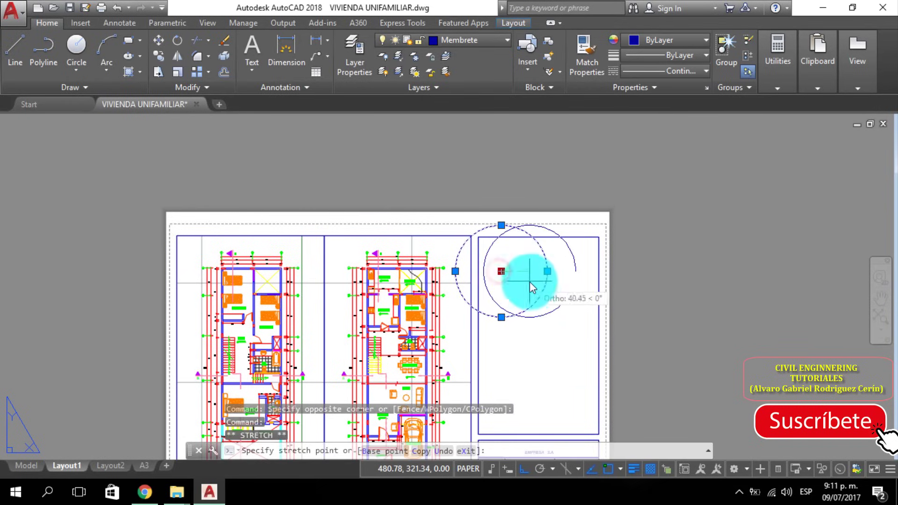
left_click(535, 282)
scroll(548, 293, "up", 2)
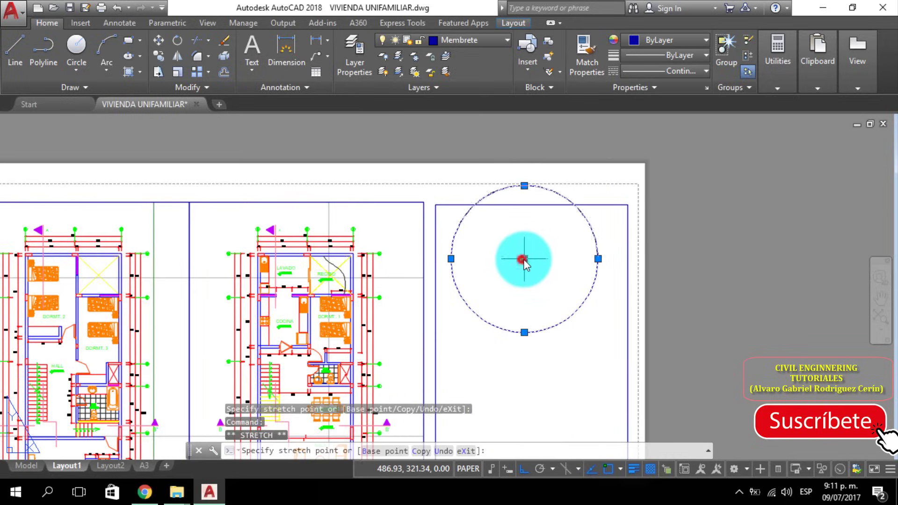
scroll(532, 294, "down", 2)
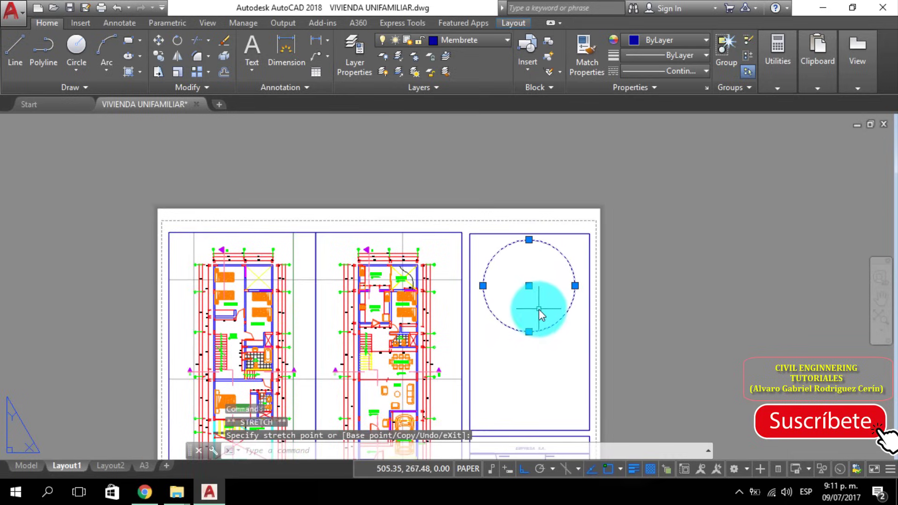
key("Escape")
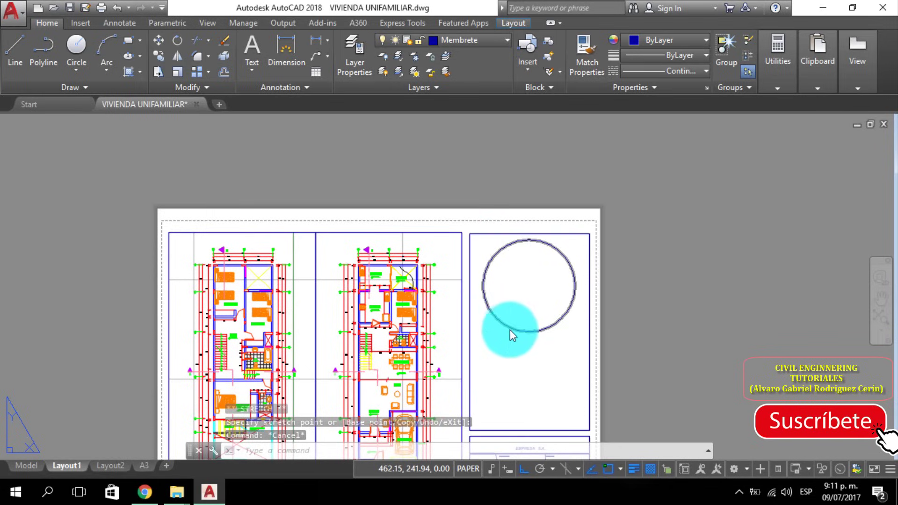
Step: Convert the circle into a viewport using the Layout tab's Object viewport option
left_click(515, 24)
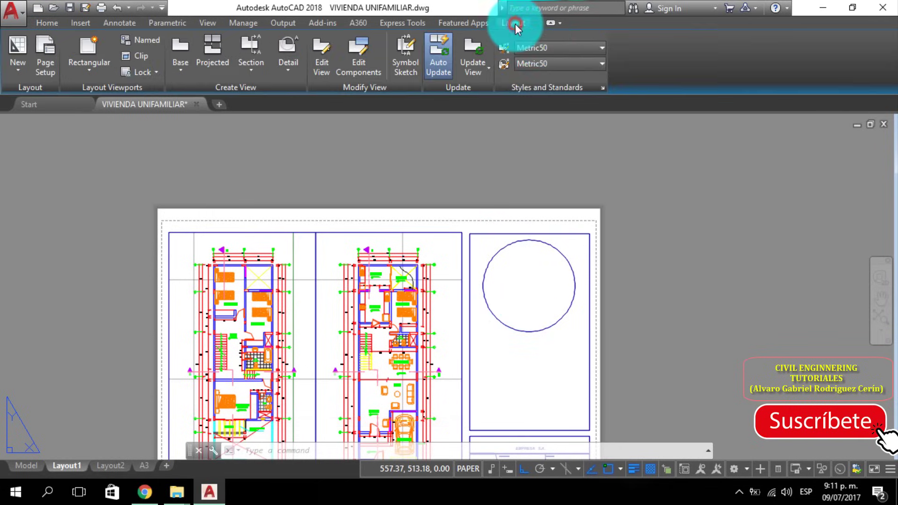
left_click(95, 71)
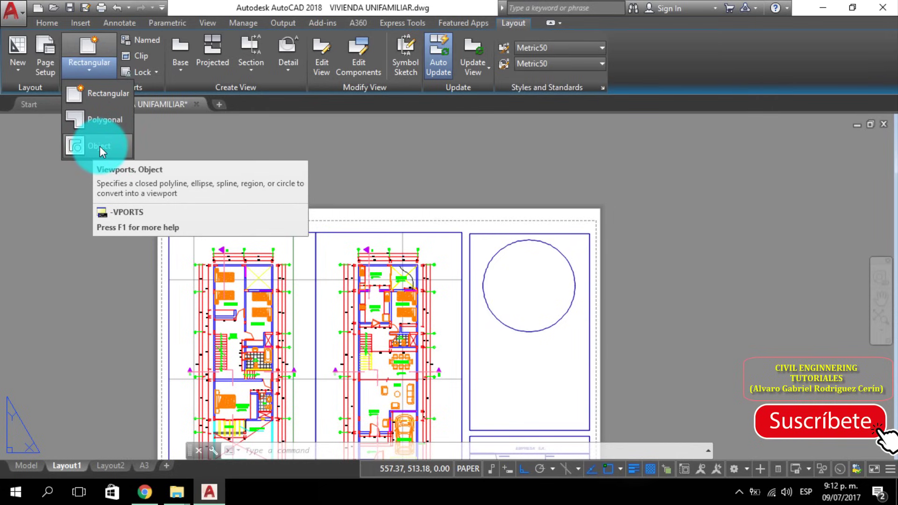
left_click(100, 146)
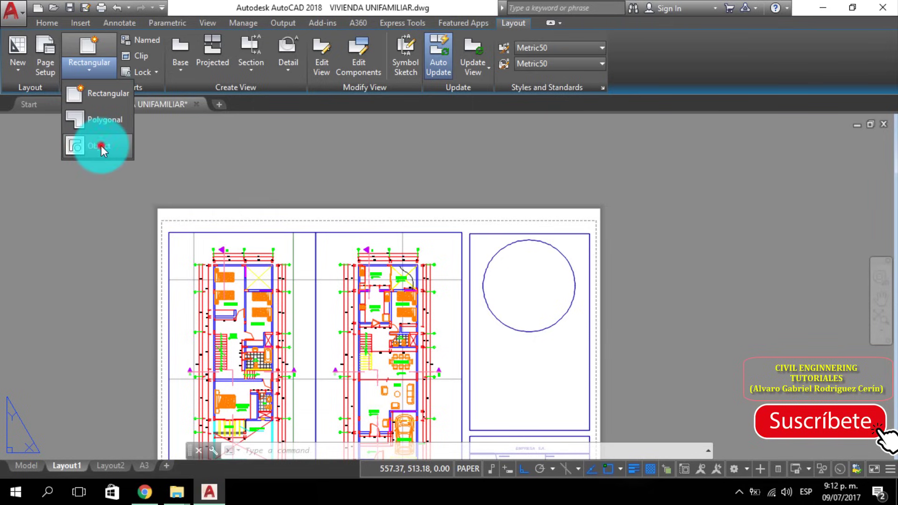
left_click(510, 328)
scroll(554, 287, "up", 2)
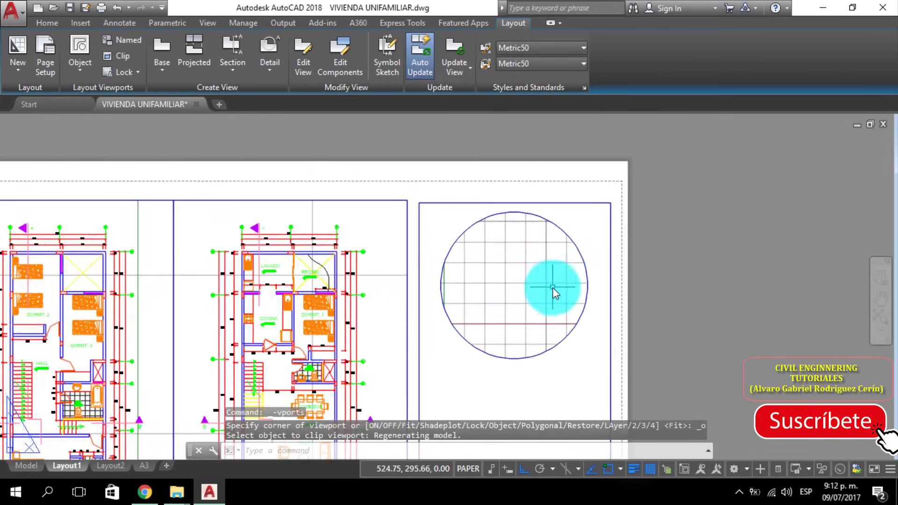
scroll(530, 292, "up", 2)
scroll(529, 291, "down", 2)
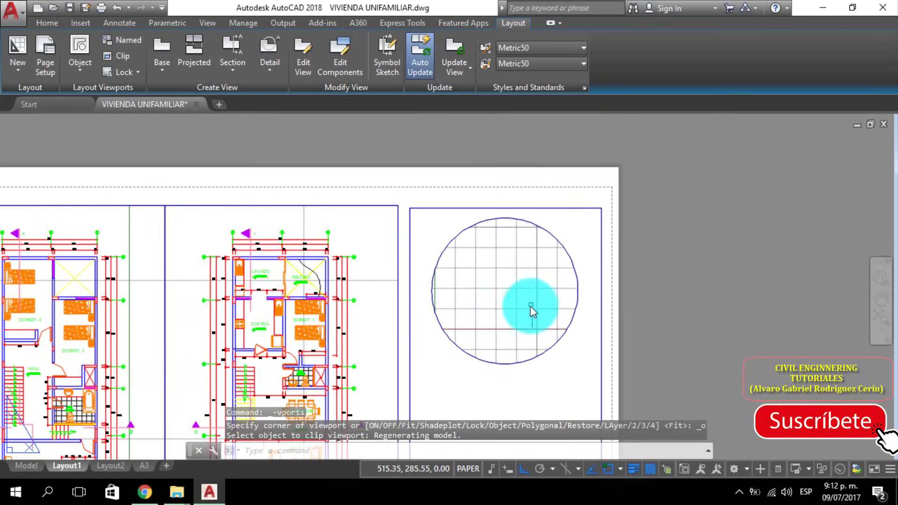
Step: Inside the circular viewport, pan and zoom until streets like Leonardo da Vinci and Nuñez Ureta surround the lot
double_click(504, 293)
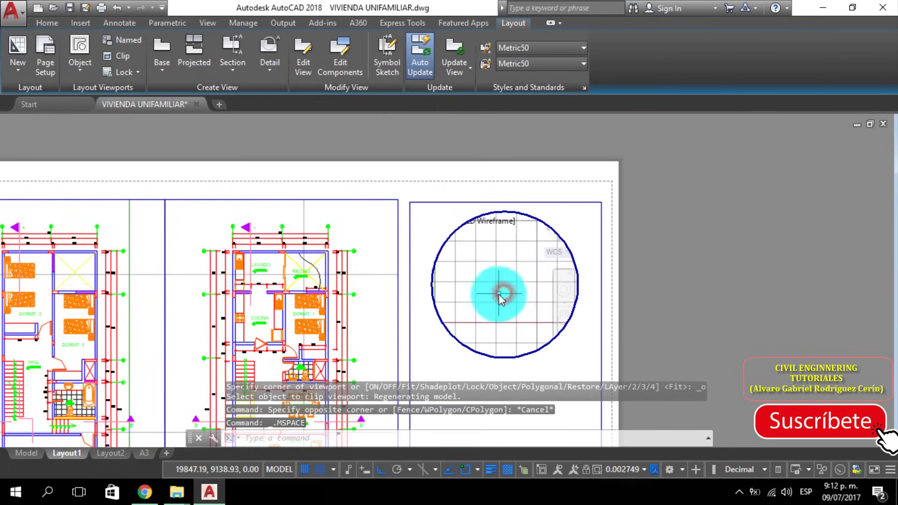
middle_click_drag(493, 298, 510, 278)
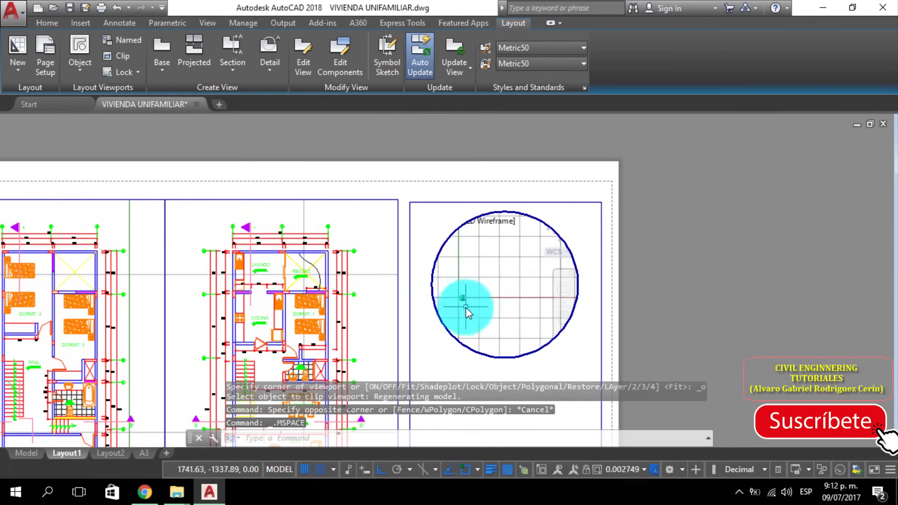
middle_click_drag(467, 307, 461, 283)
scroll(461, 282, "down", 5)
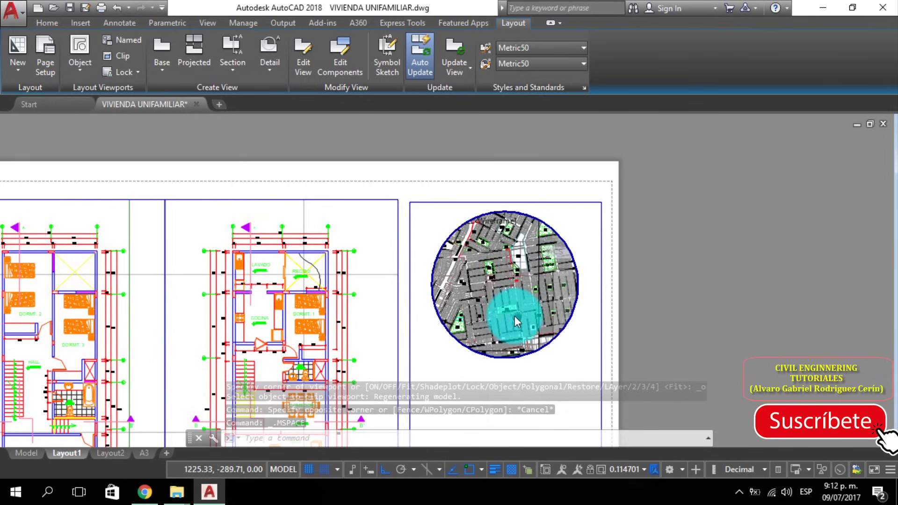
middle_click_drag(514, 315, 493, 274)
scroll(515, 302, "up", 5)
scroll(514, 303, "up", 2)
scroll(528, 303, "up", 4)
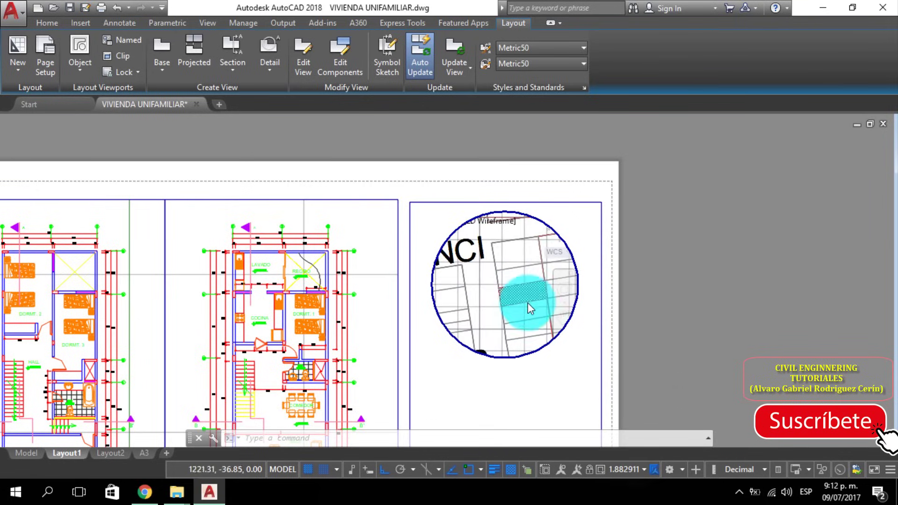
scroll(529, 303, "down", 4)
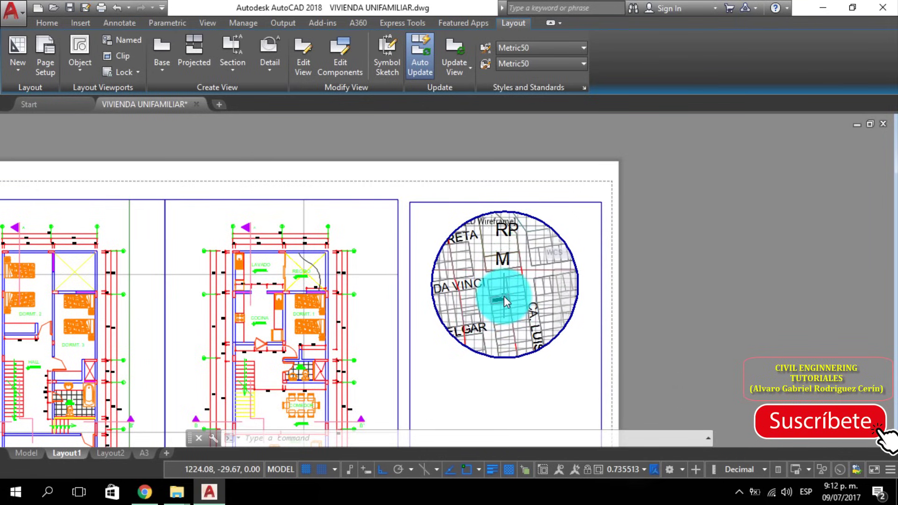
scroll(507, 297, "down", 2)
scroll(512, 299, "down", 1)
scroll(506, 297, "down", 1)
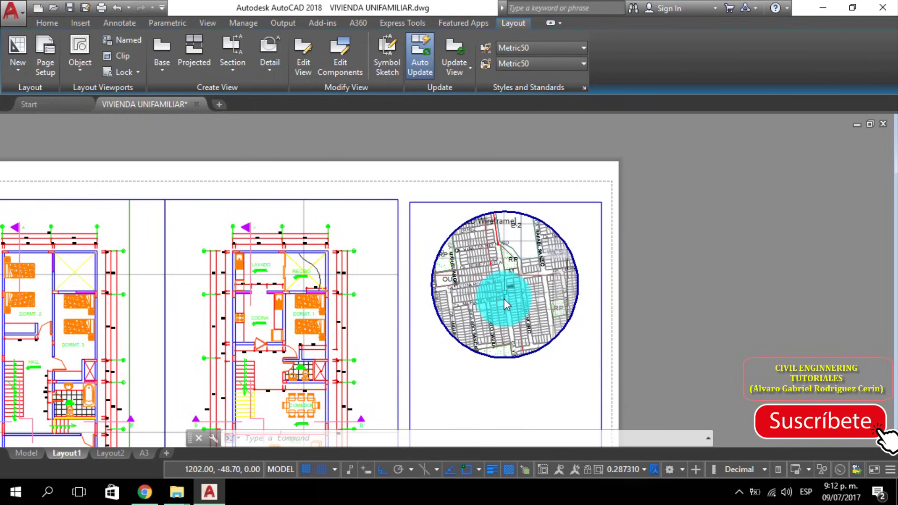
scroll(513, 300, "up", 2)
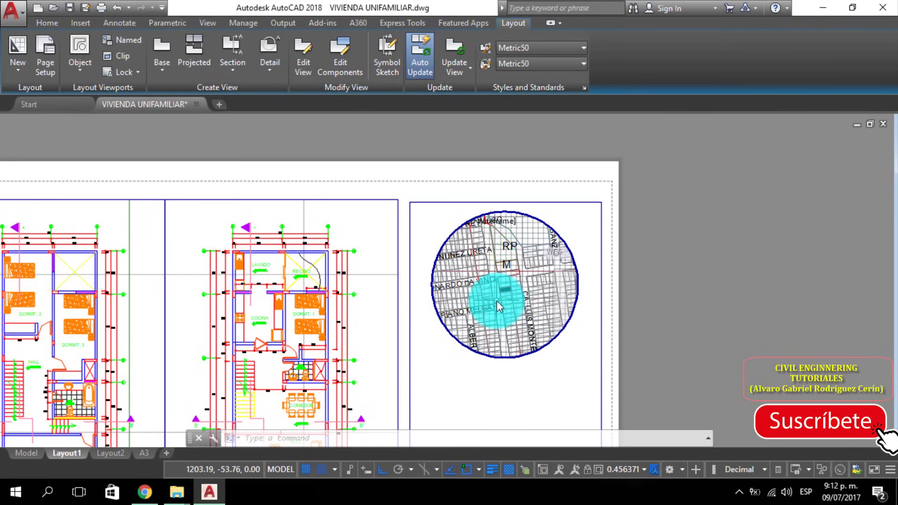
Step: Zoom the location-map viewport to an exact scale of 1000/5000xp
type("z")
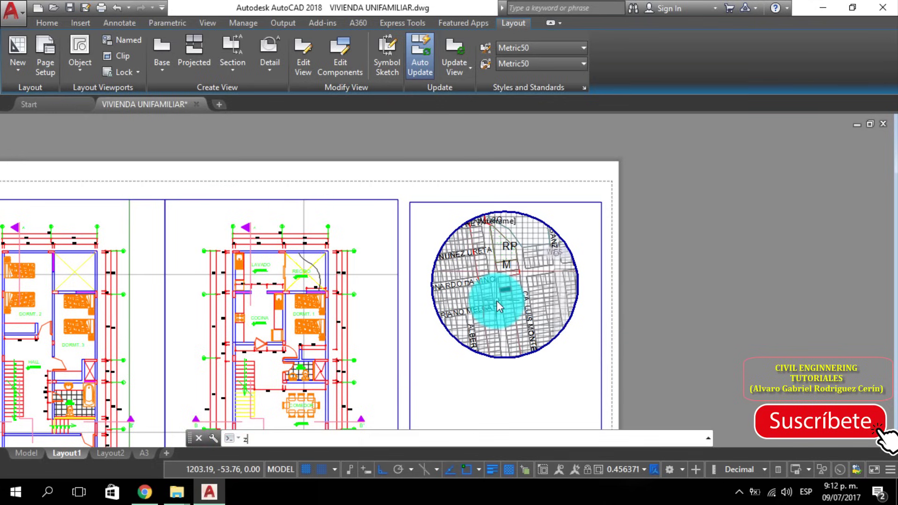
key("Return")
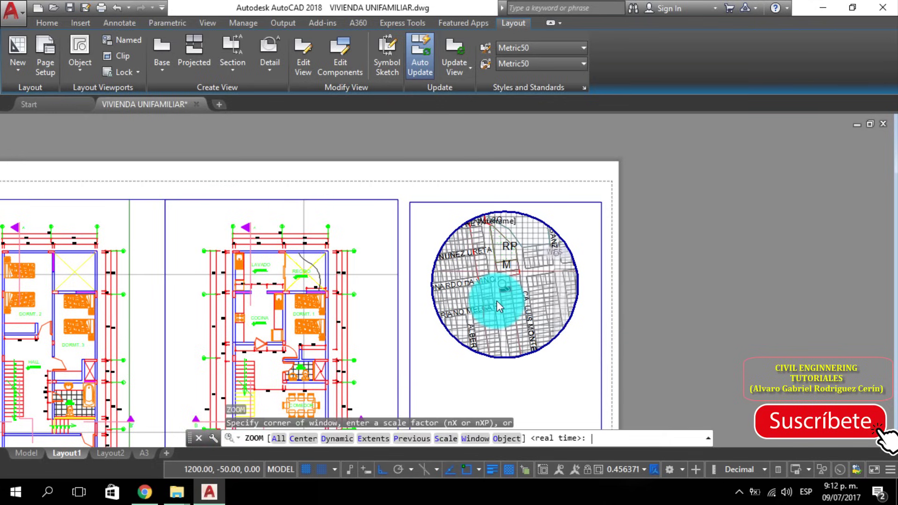
type("s")
key("Return")
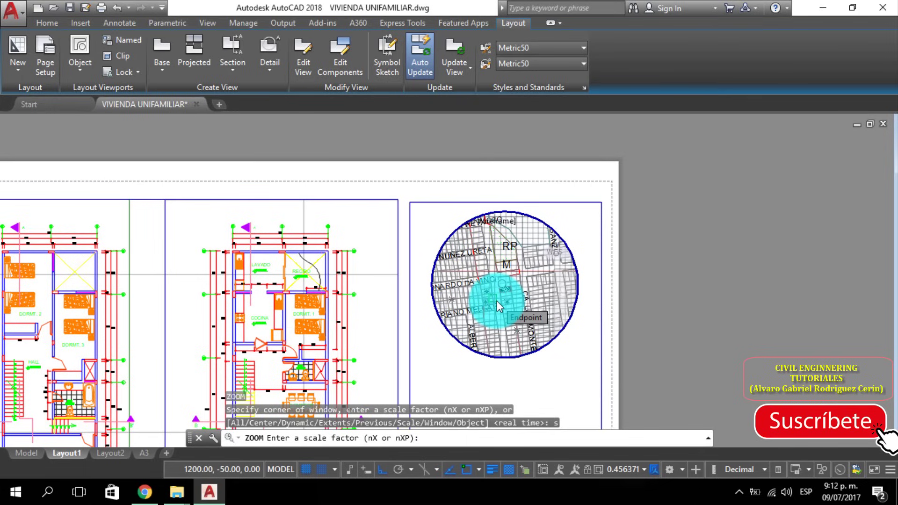
type("1000")
type("/")
type("5000")
type("xp")
key("Return")
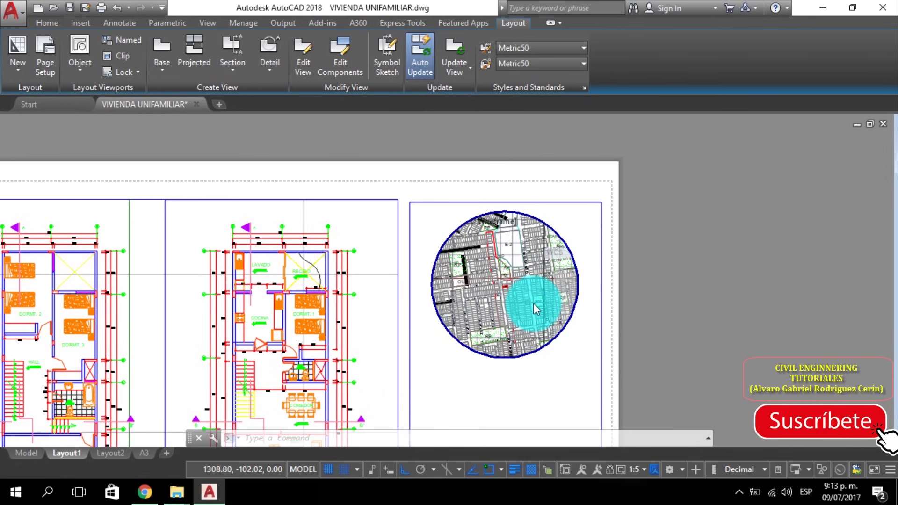
Step: Leave the circular viewport and return to paper space on Layout1
double_click(592, 324)
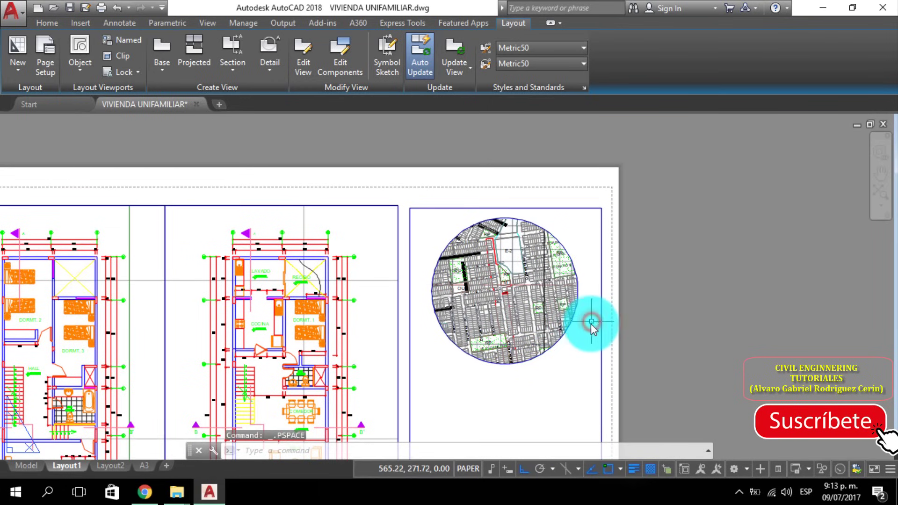
scroll(513, 294, "up", 5)
scroll(447, 300, "down", 2)
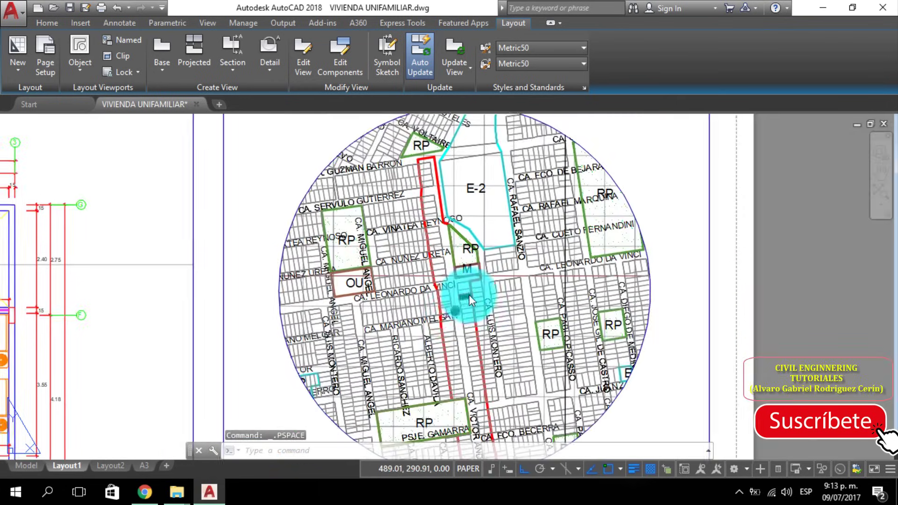
scroll(470, 297, "down", 2)
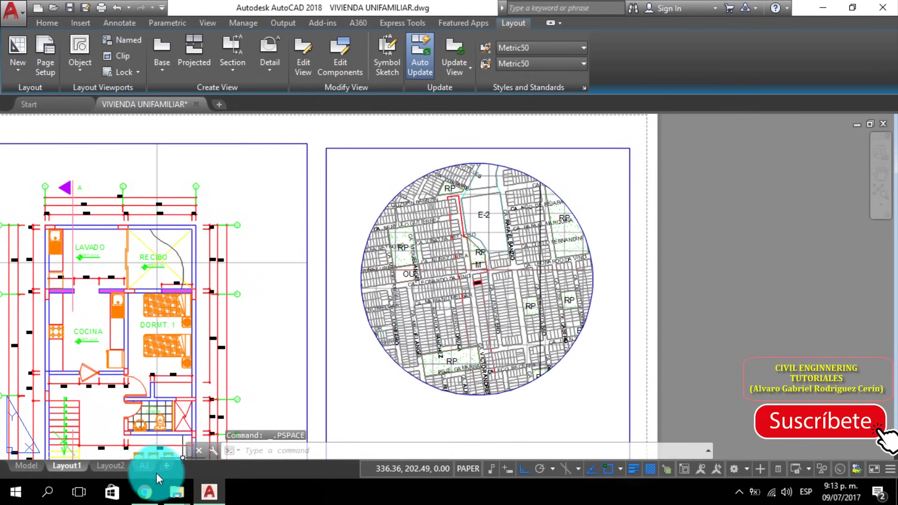
Step: Select and copy the north arrow on the A3 layout
left_click(145, 466)
scroll(543, 278, "up", 2)
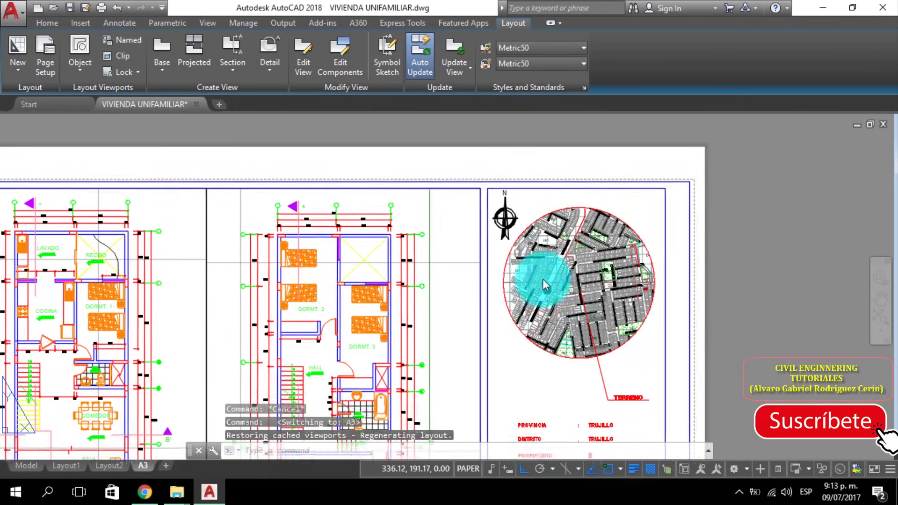
scroll(495, 175, "down", 2)
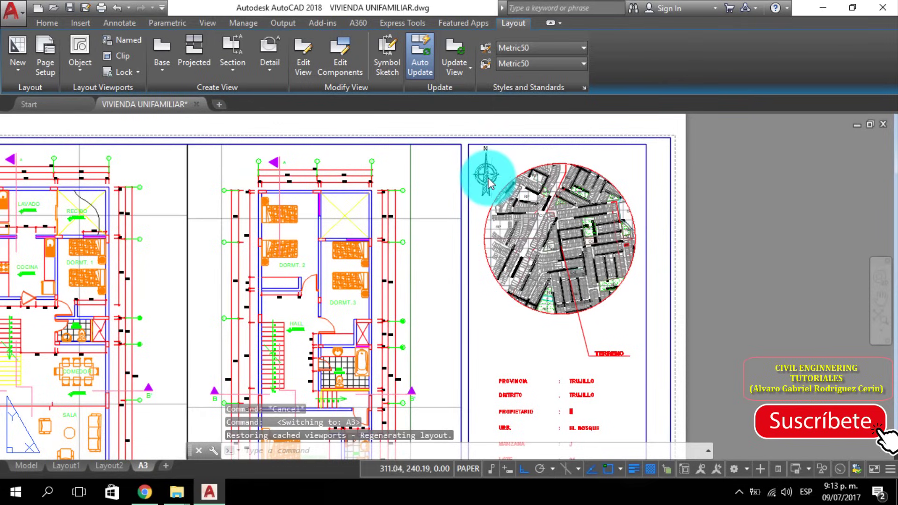
left_click(488, 186)
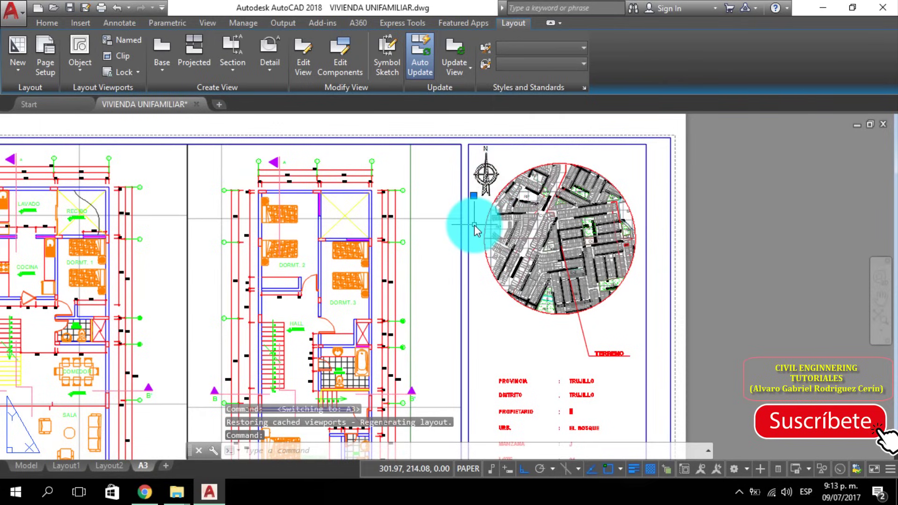
key("Escape")
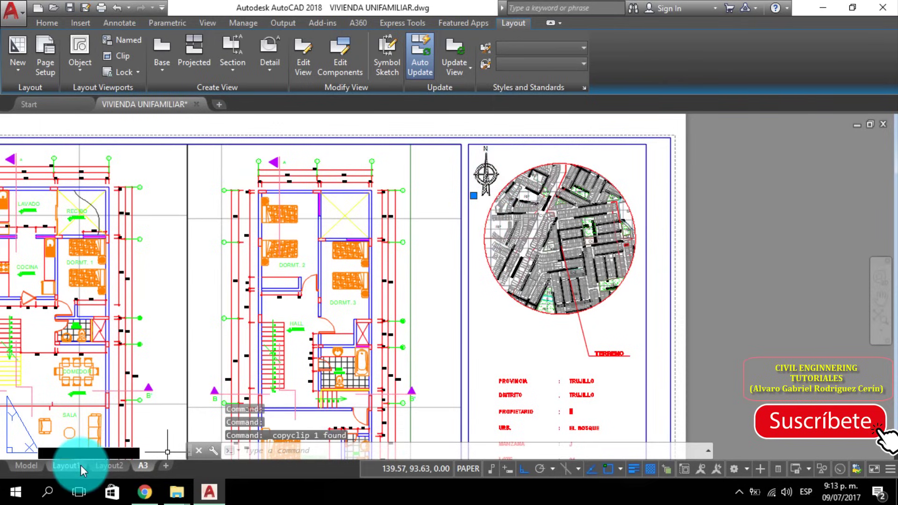
Step: Paste the north arrow on Layout1, left of the circular location map
left_click(81, 466)
key("ctrl+v")
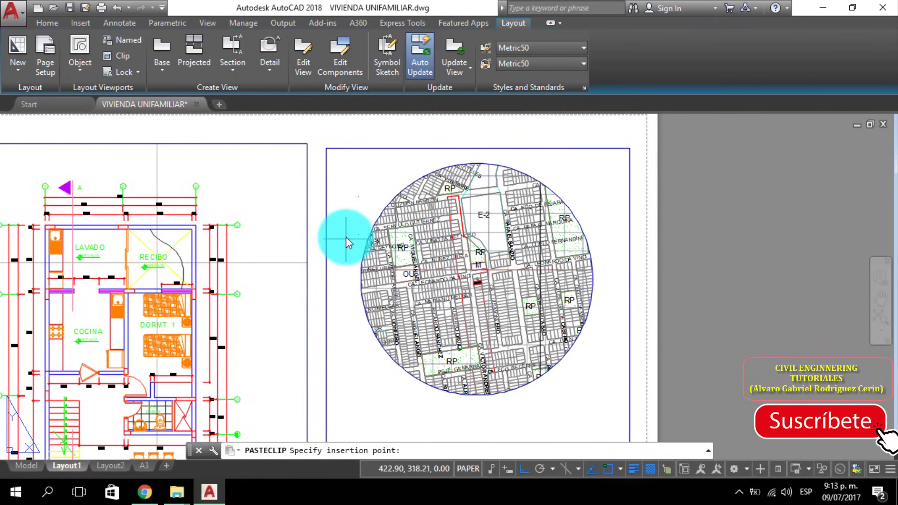
scroll(346, 232, "up", 2)
left_click(352, 219)
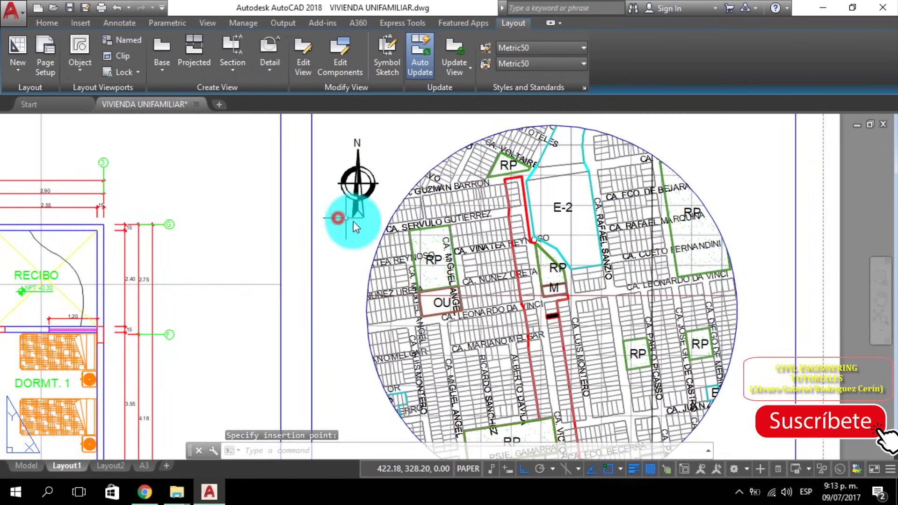
scroll(364, 255, "down", 2)
middle_click_drag(364, 255, 409, 228)
scroll(408, 250, "down", 2)
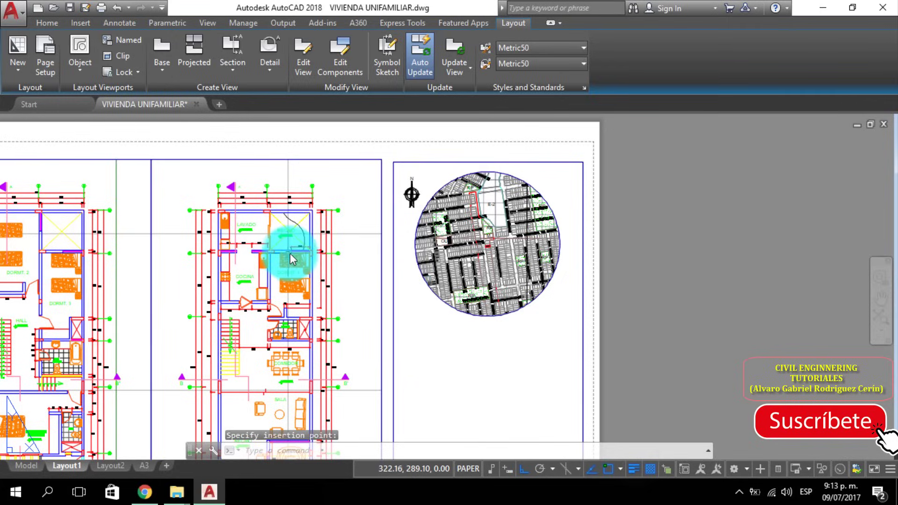
middle_click_drag(290, 254, 392, 253)
scroll(377, 252, "down", 1)
scroll(374, 253, "down", 1)
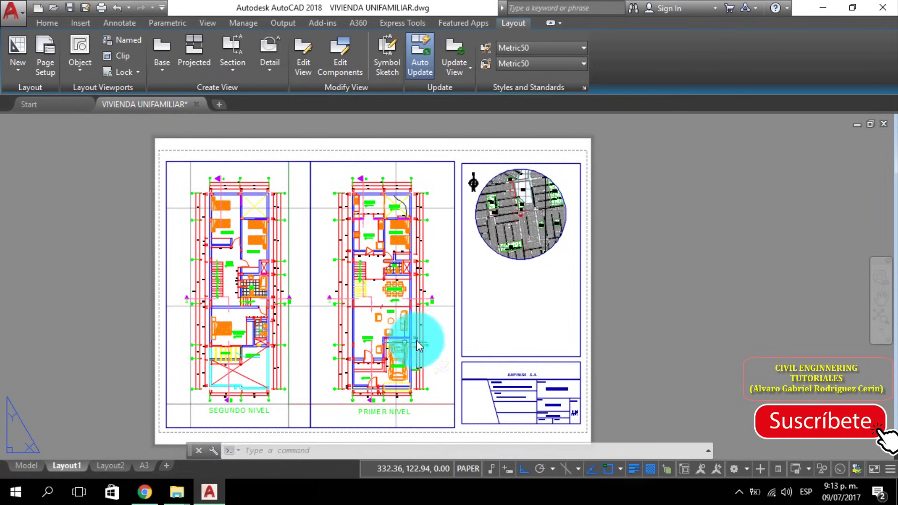
Step: Crossing-select and copy the location data table with its TERRENO leader on the A3 layout
middle_click_drag(534, 304, 491, 278)
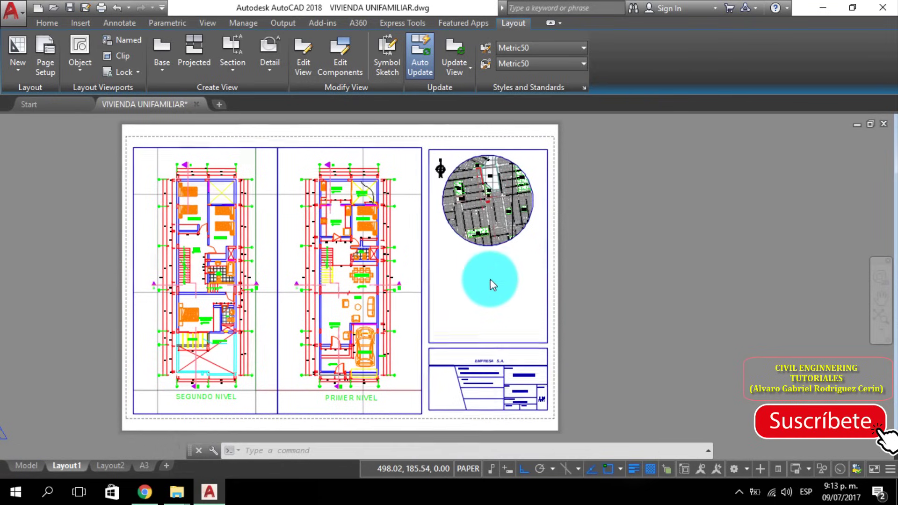
left_click(148, 467)
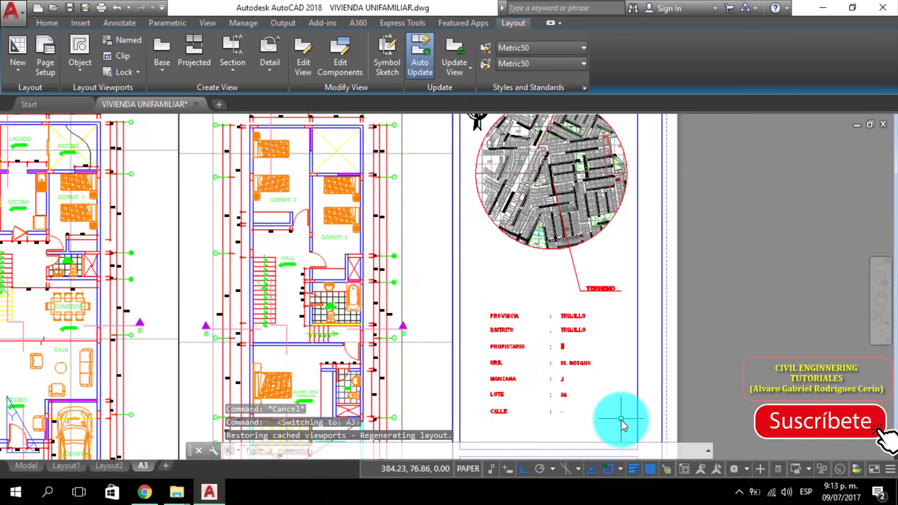
left_click(624, 422)
left_click(489, 279)
key("ctrl+c")
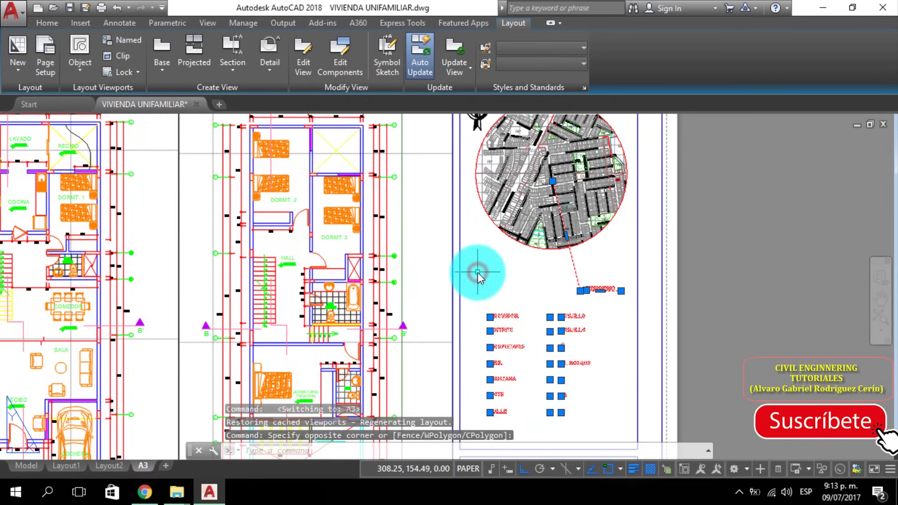
Step: Paste the location data table on Layout1 below the circular viewport
left_click(67, 466)
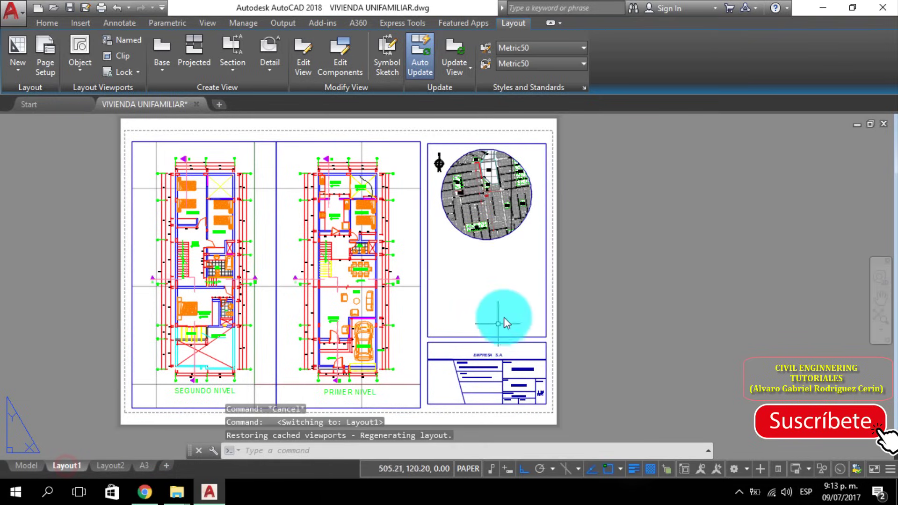
key("ctrl+v")
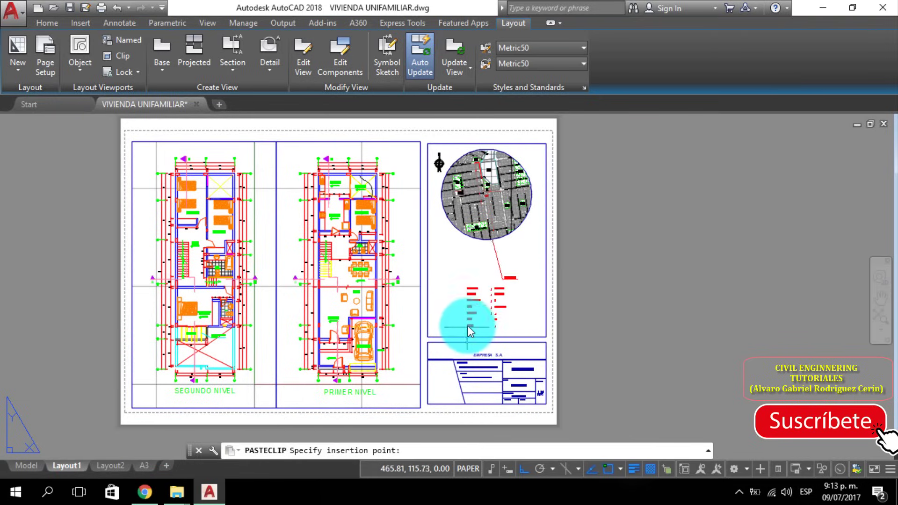
scroll(468, 324, "up", 4)
scroll(461, 326, "down", 2)
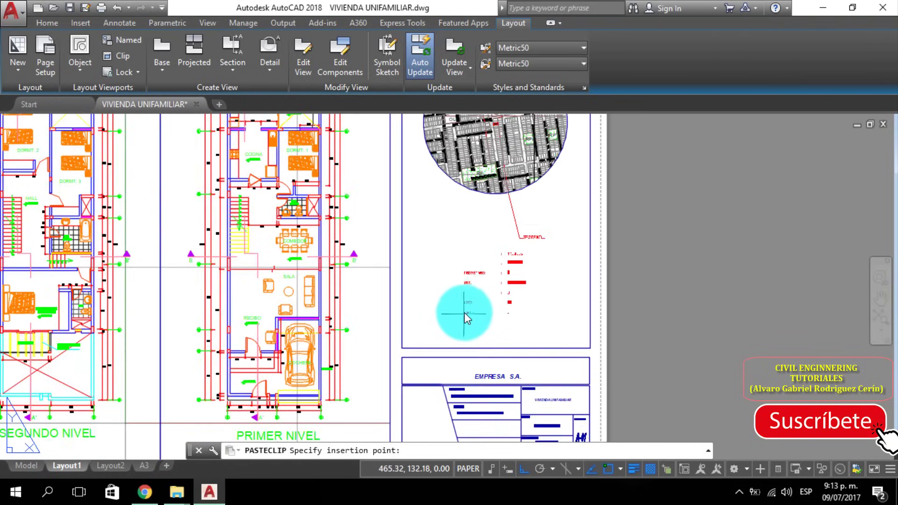
middle_click_drag(465, 300, 465, 330)
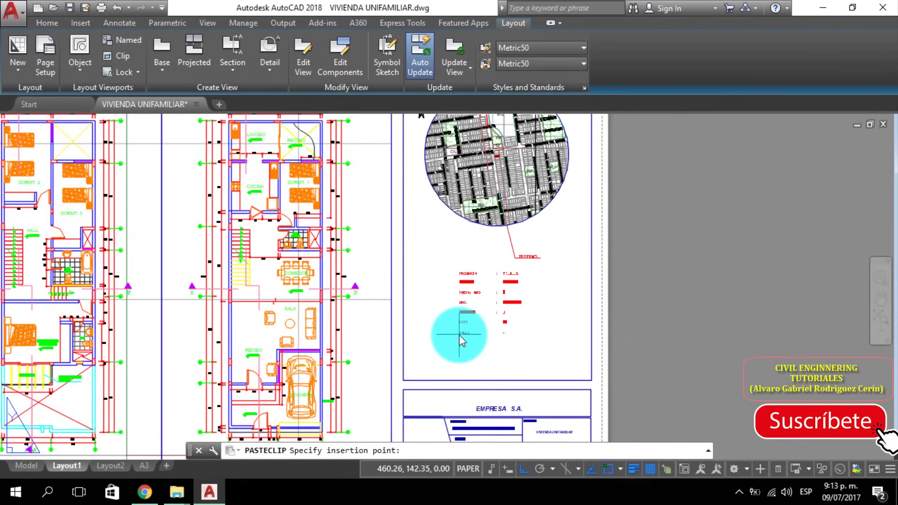
left_click(463, 334)
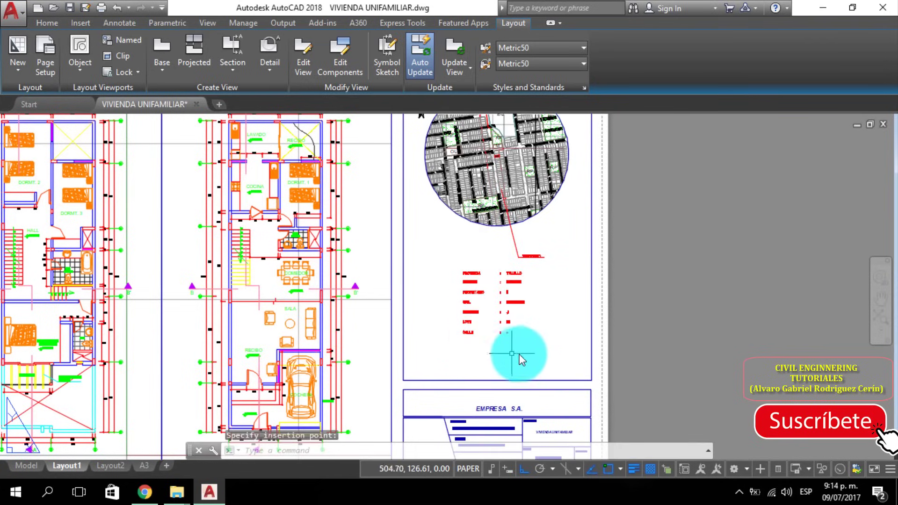
Step: Compare with the A3 layout, then select the pasted location-data texts on Layout1
left_click(144, 466)
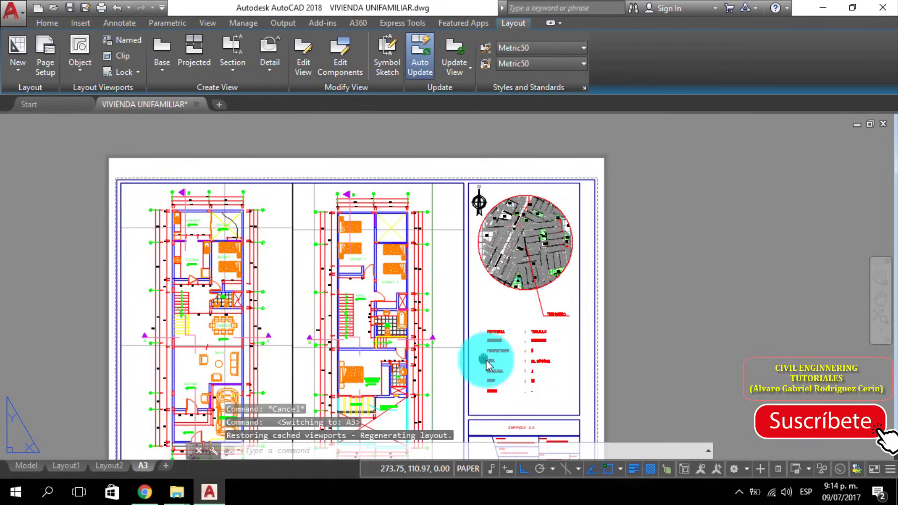
scroll(486, 360, "down", 2)
scroll(541, 360, "up", 4)
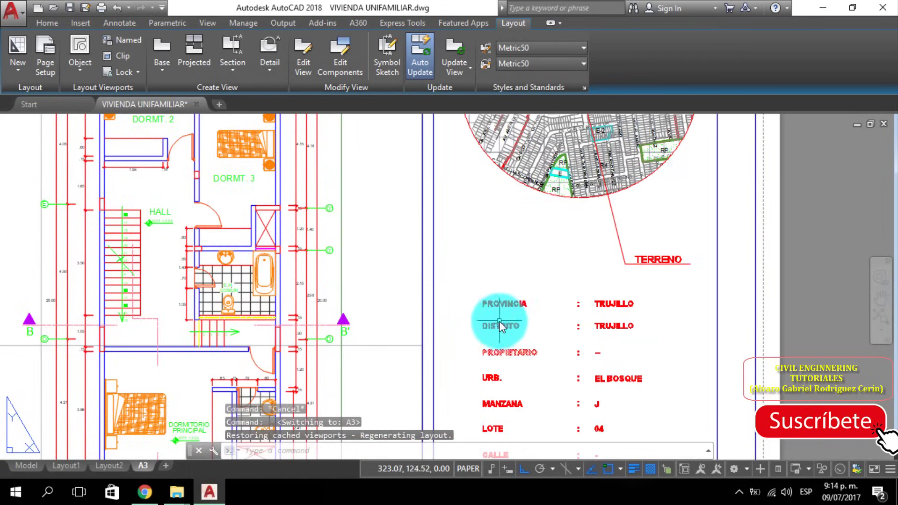
left_click(67, 465)
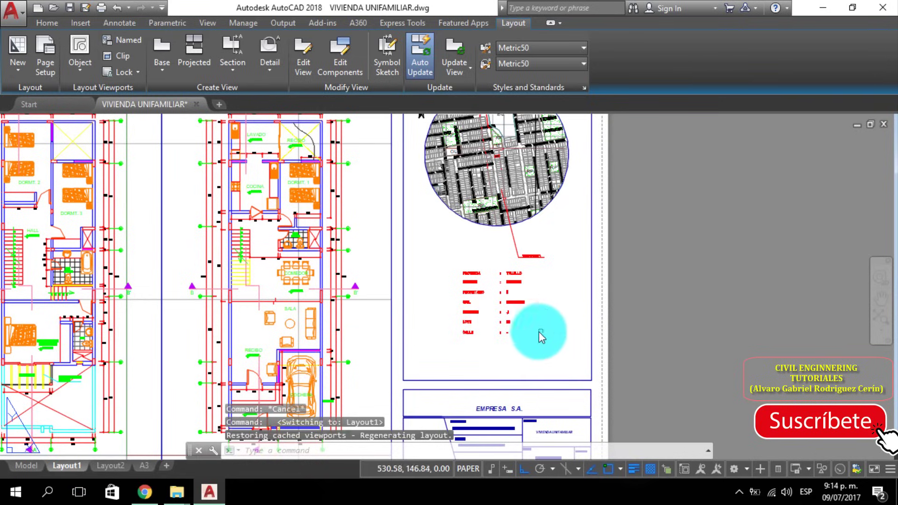
left_click(569, 352)
left_click(437, 249)
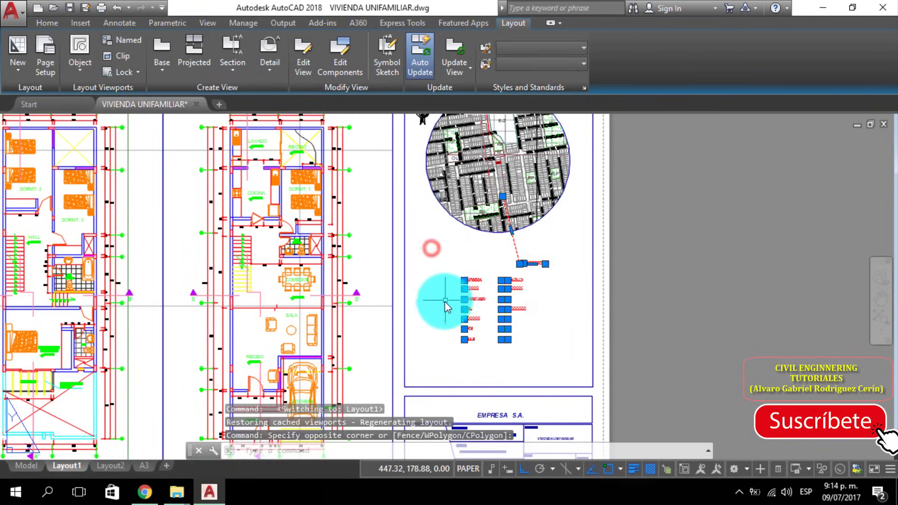
scroll(446, 301, "up", 4)
middle_click_drag(506, 312, 467, 276)
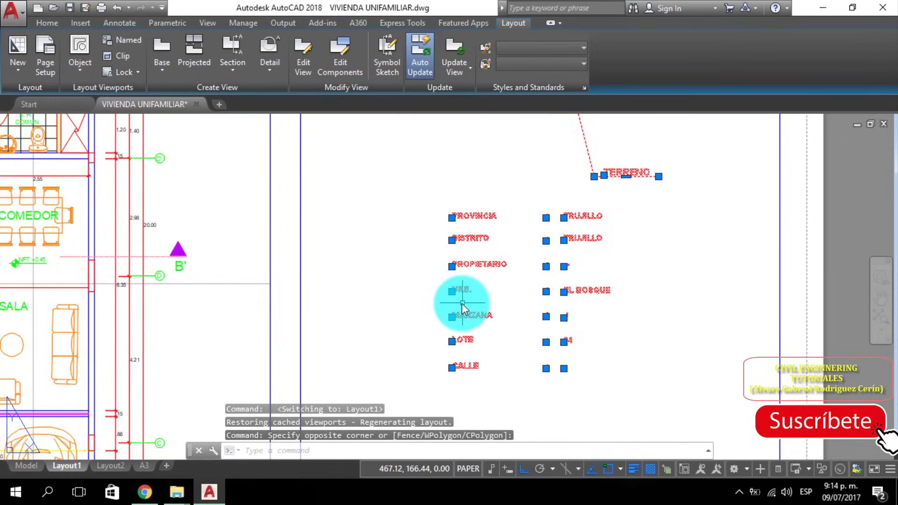
Step: Scale up the PROVINCIA, DISTRITO, LOTE and CALLE texts with SC from a base point
type("sc")
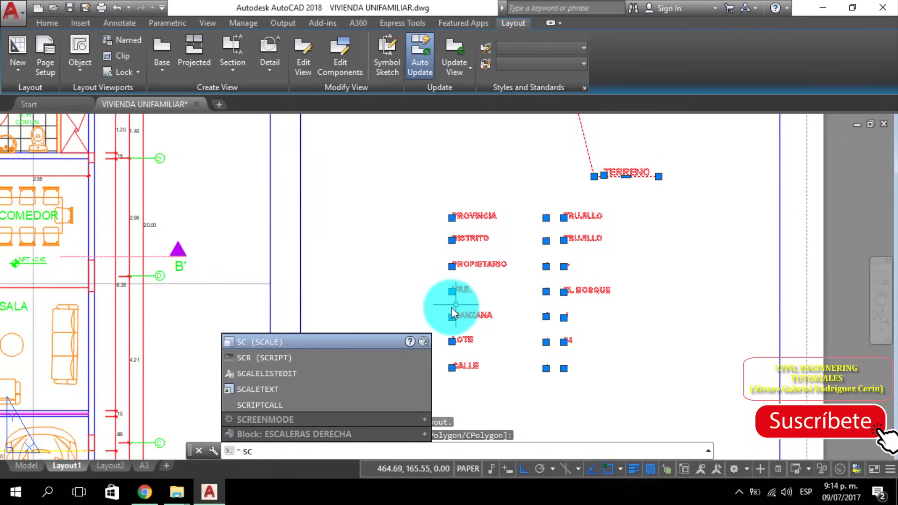
key("Return")
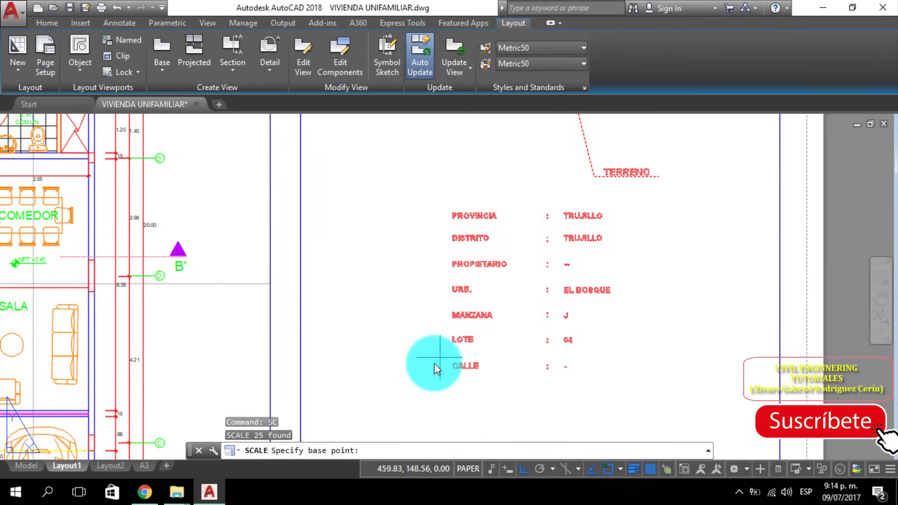
scroll(447, 373, "down", 2)
left_click(447, 372)
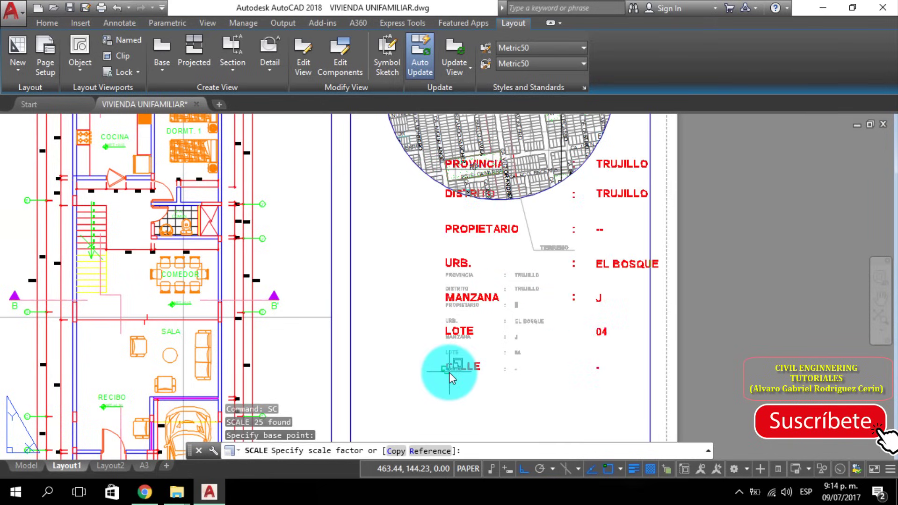
left_click(449, 372)
scroll(449, 374, "up", 2)
key("F3")
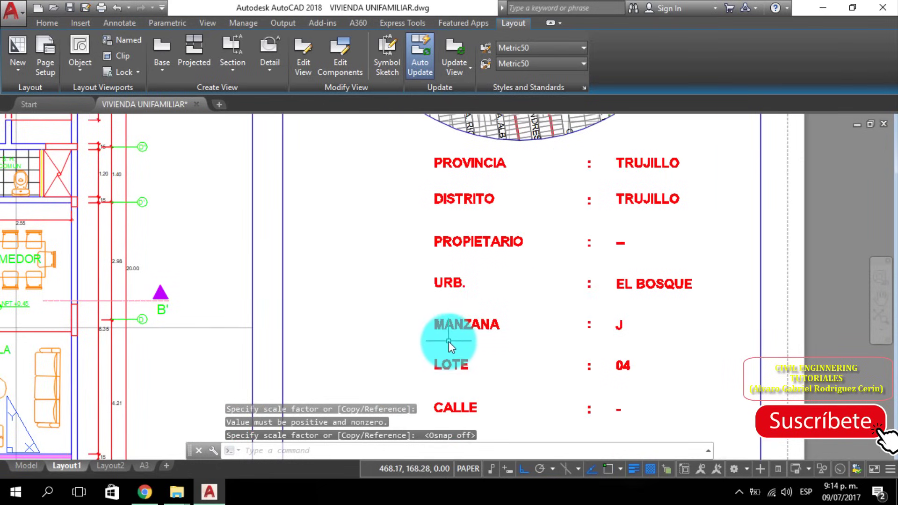
scroll(463, 366, "down", 2)
scroll(482, 365, "down", 1)
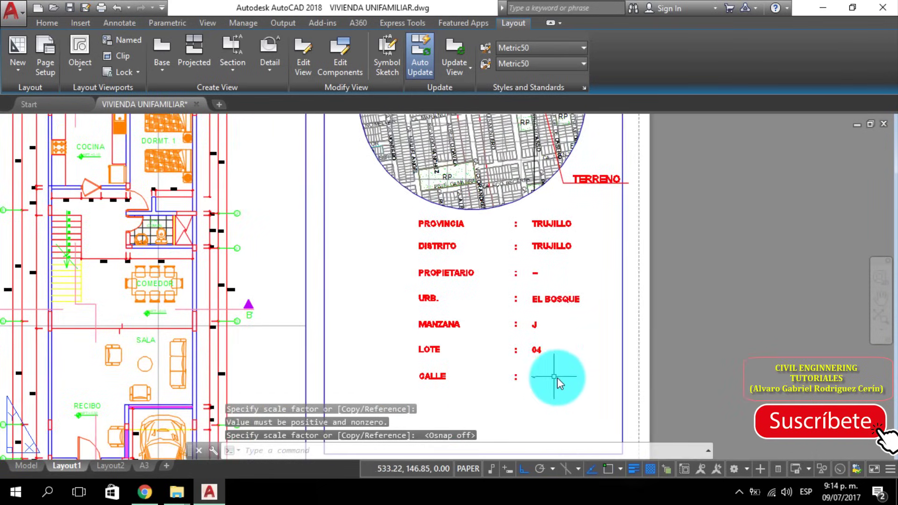
left_click(611, 415)
Step: Move the location-data table texts so they align beneath the map circle
left_click(396, 218)
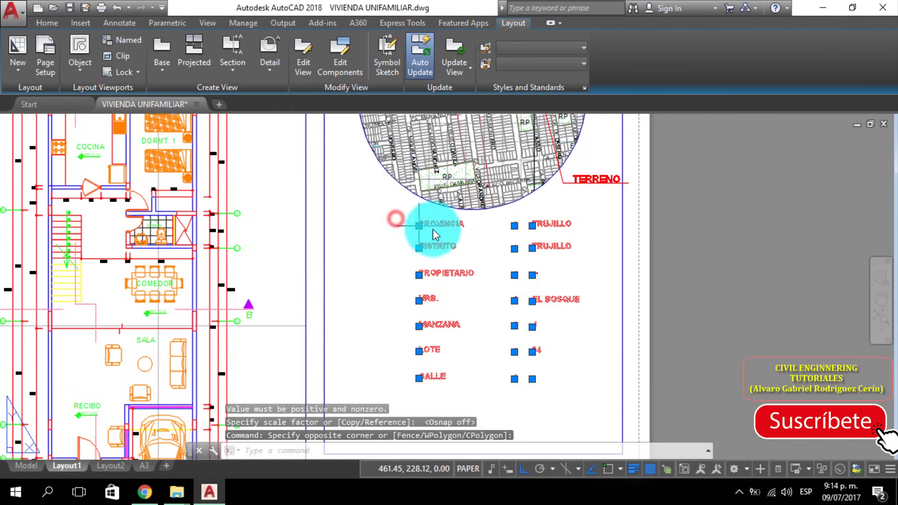
scroll(443, 291, "down", 2)
type("m")
key("Return")
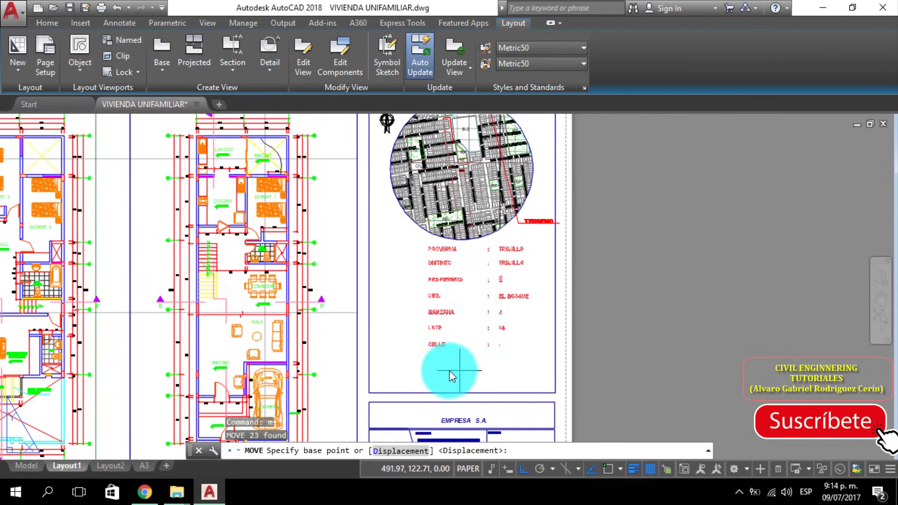
left_click(419, 349)
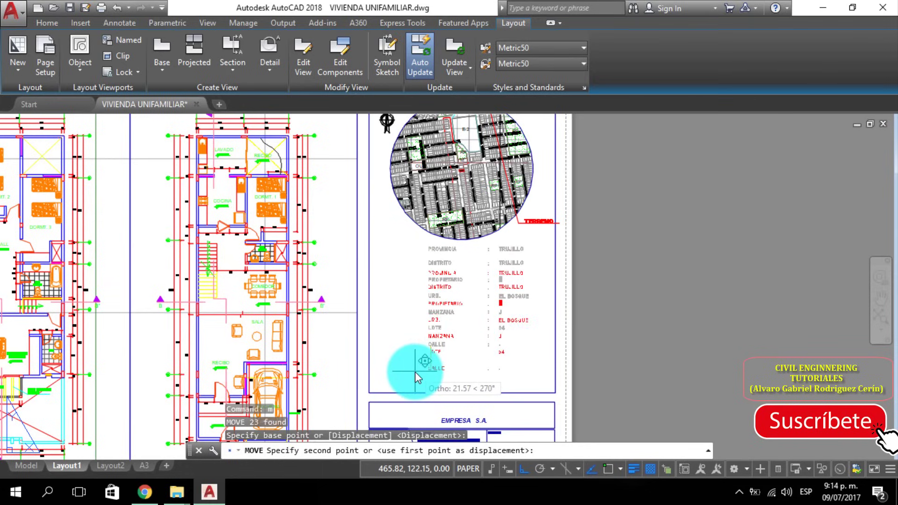
key("F8")
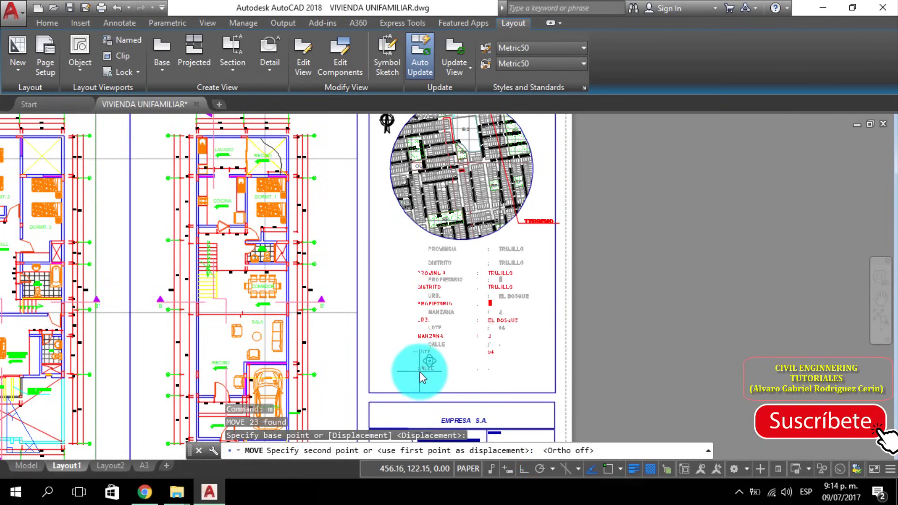
left_click(418, 368)
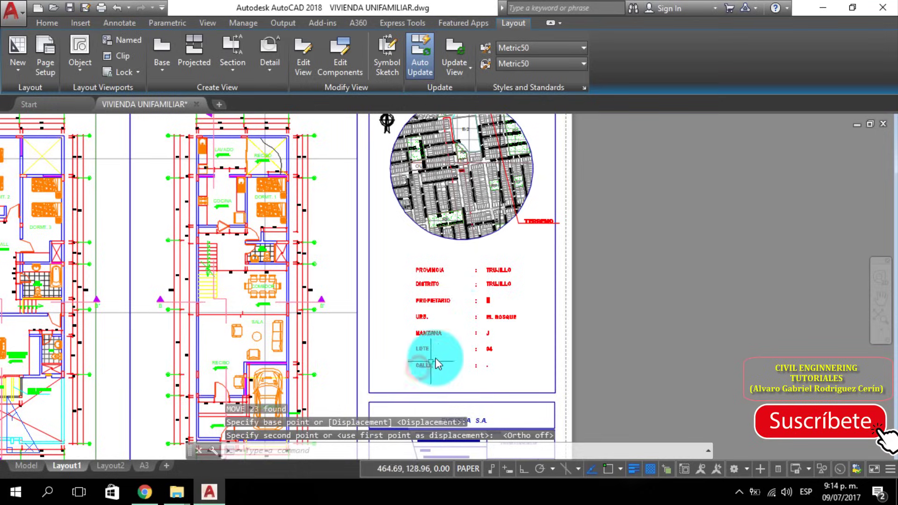
Step: Move the TERRENO label and leader to just below the map circle
middle_click_drag(456, 323, 429, 389)
scroll(525, 289, "up", 3)
left_click(501, 319)
left_click(428, 276)
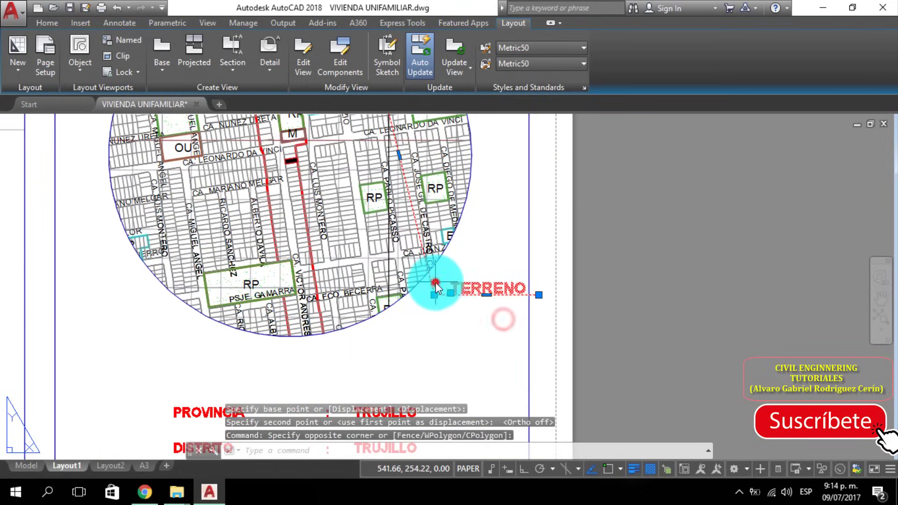
type("m")
key("Return")
left_click(436, 296)
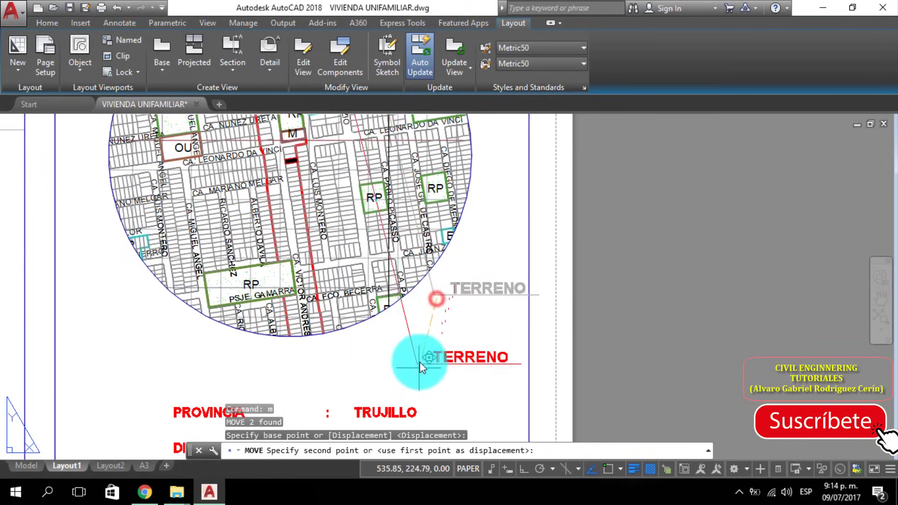
middle_click_drag(420, 361, 457, 318)
scroll(457, 318, "down", 2)
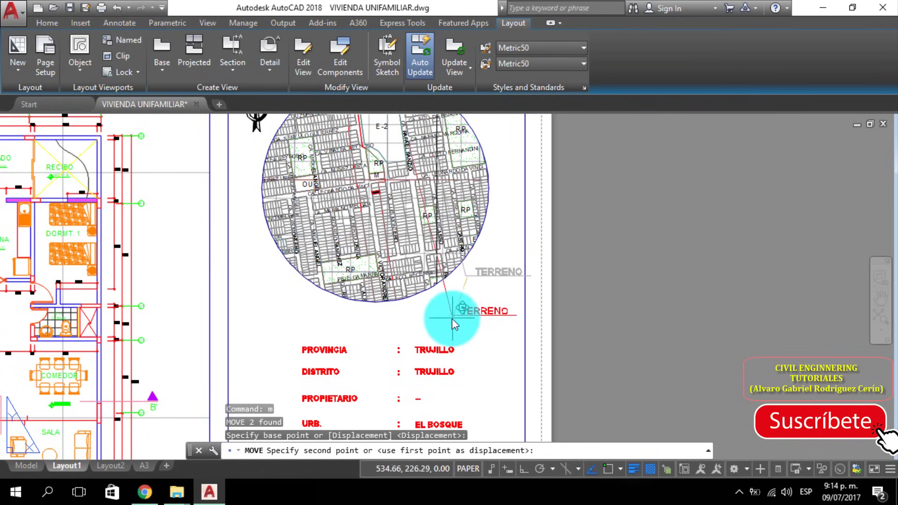
left_click(453, 319)
Step: Grab the TERRENO leader's end grip, then cancel the stretch with Esc
left_click(443, 290)
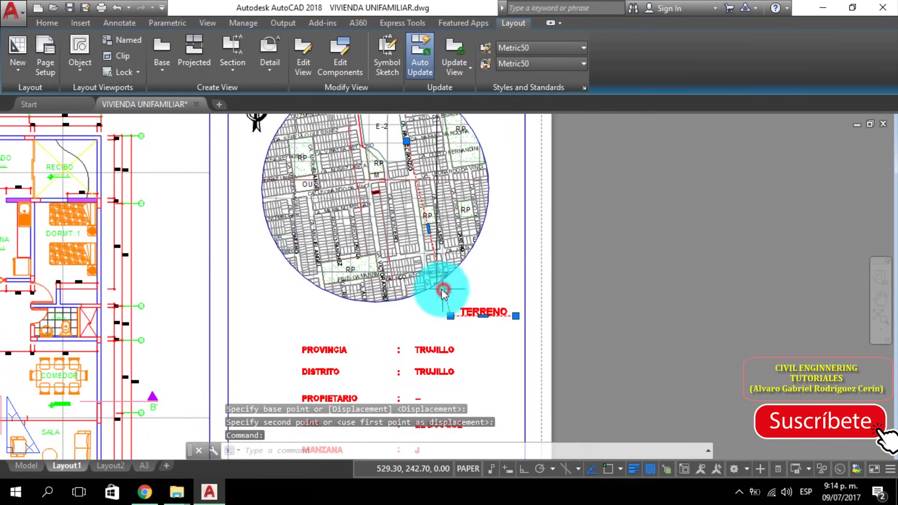
left_click(405, 143)
scroll(377, 197, "up", 3)
scroll(369, 220, "up", 3)
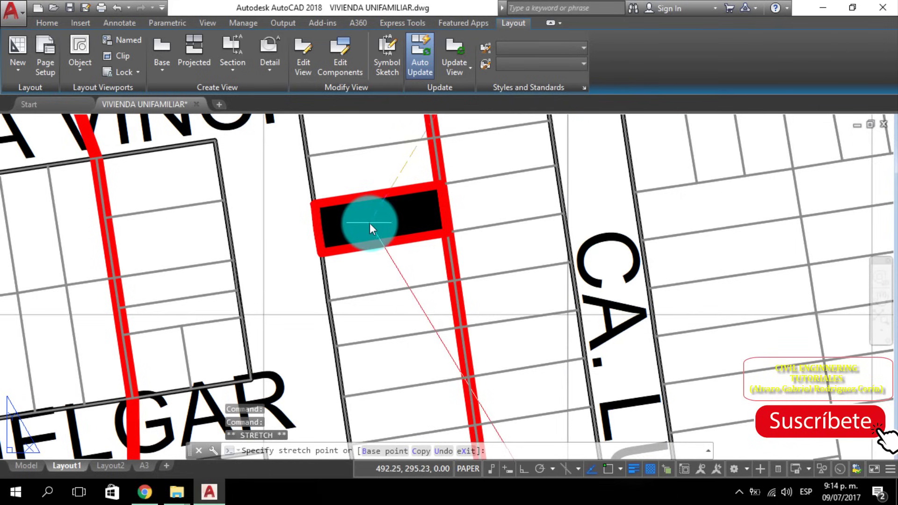
scroll(374, 219, "down", 5)
scroll(402, 253, "down", 4)
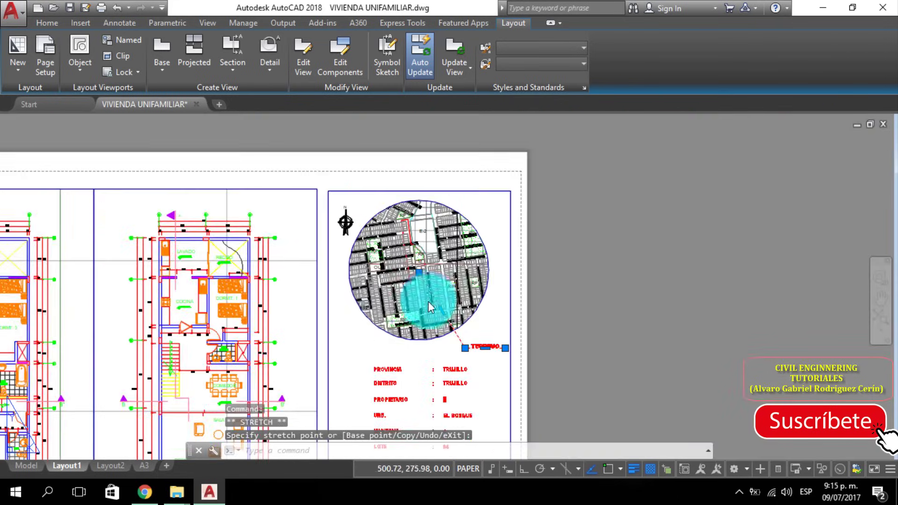
middle_click_drag(429, 302, 500, 224)
key("Escape")
Step: Recentre the view to show the whole Layout1 sheet
scroll(471, 272, "down", 5)
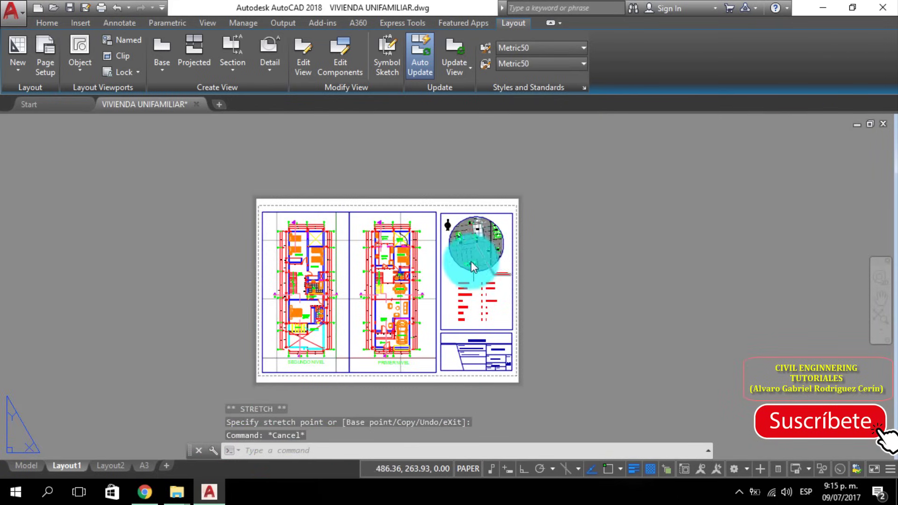
middle_click_drag(471, 261, 509, 255)
middle_click_drag(397, 302, 447, 298)
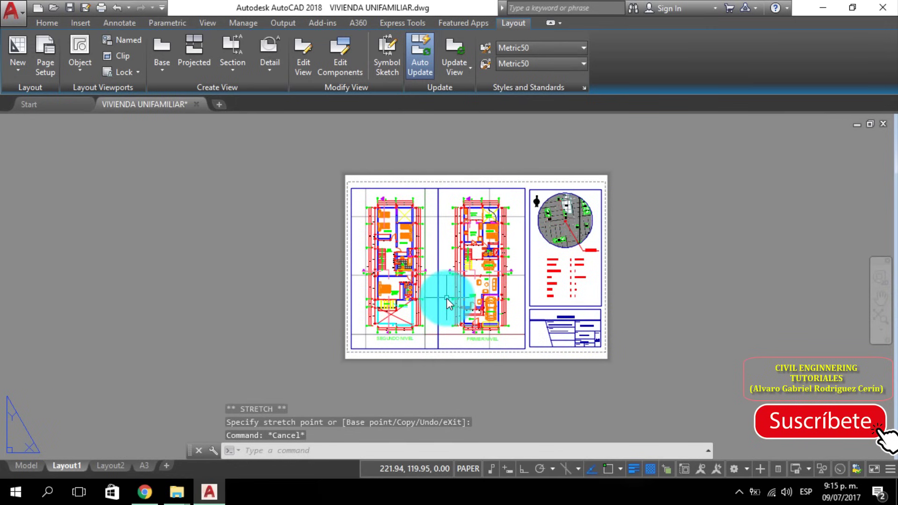
scroll(445, 289, "up", 2)
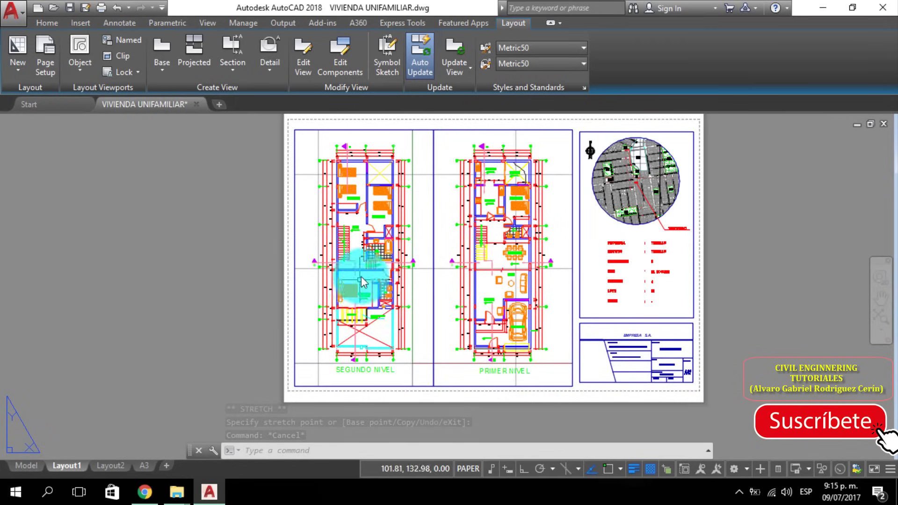
middle_click_drag(361, 277, 344, 299)
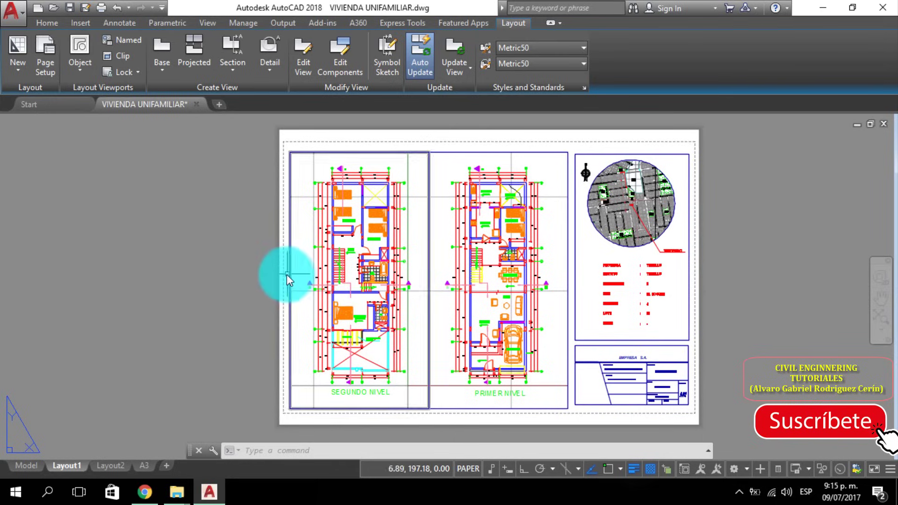
left_click(101, 12)
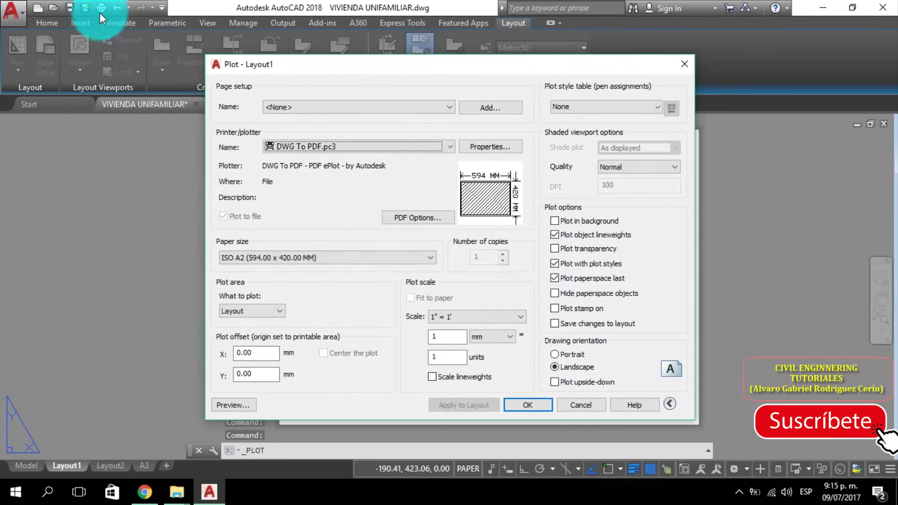
left_click(237, 406)
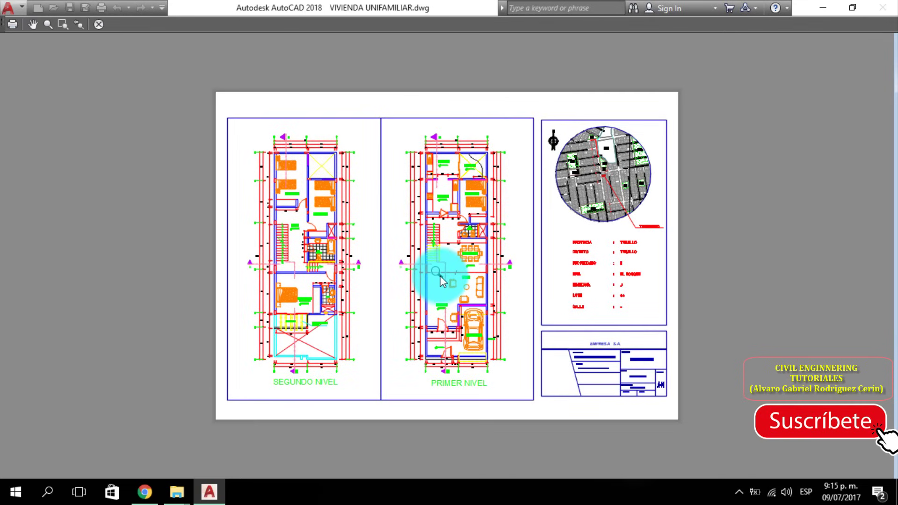
scroll(440, 276, "up", 3)
scroll(422, 269, "down", 1)
scroll(440, 283, "down", 2)
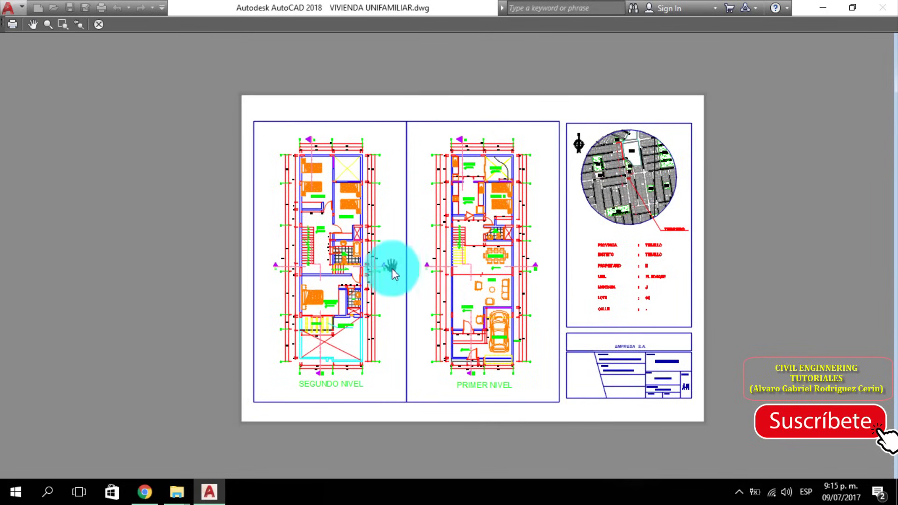
key("Escape")
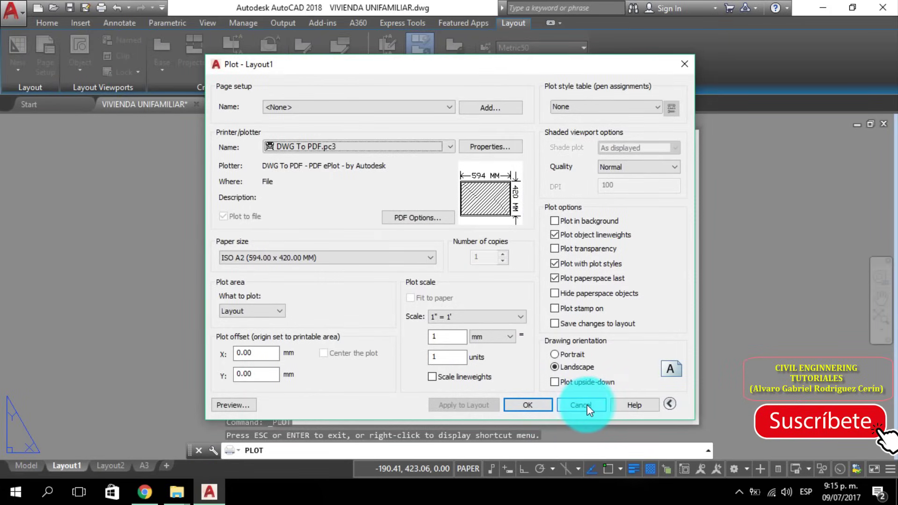
left_click(581, 405)
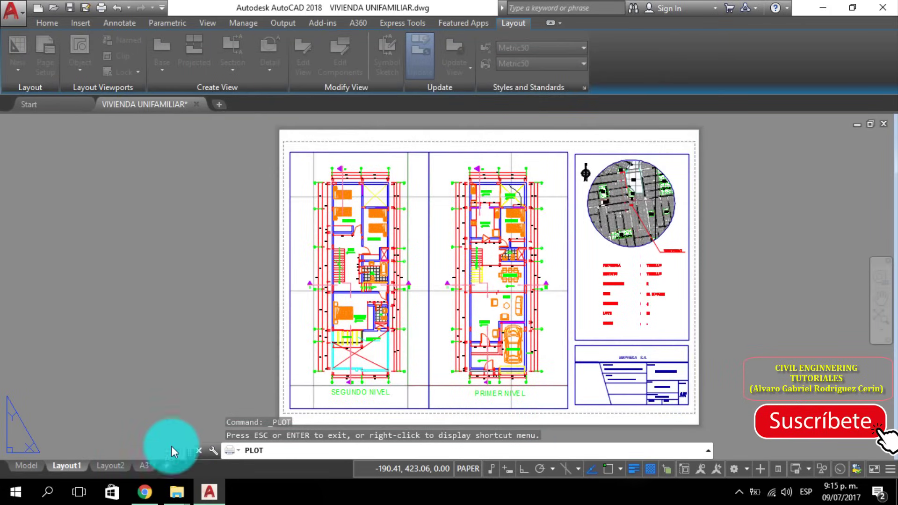
Step: Select both floor-plan viewport frames on Layout1
middle_click_drag(358, 290, 371, 249)
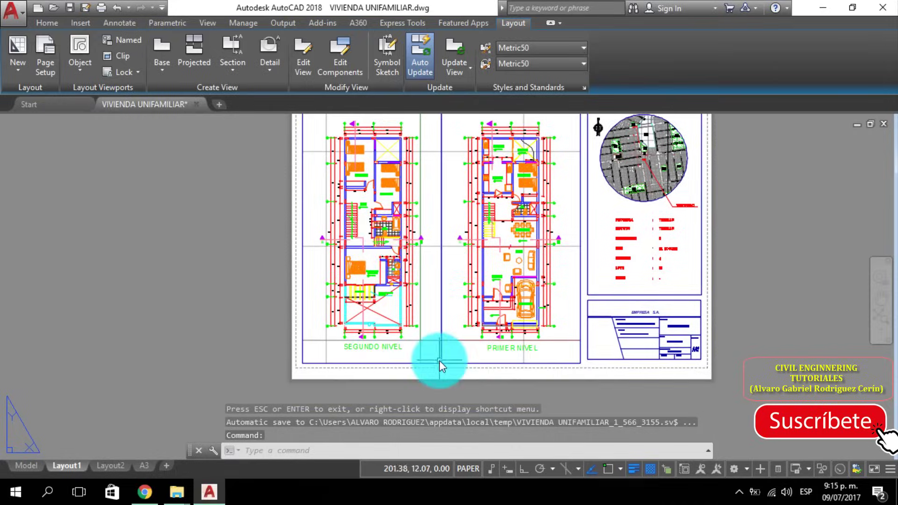
scroll(439, 361, "up", 5)
scroll(456, 383, "up", 3)
scroll(451, 386, "up", 3)
left_click(456, 377)
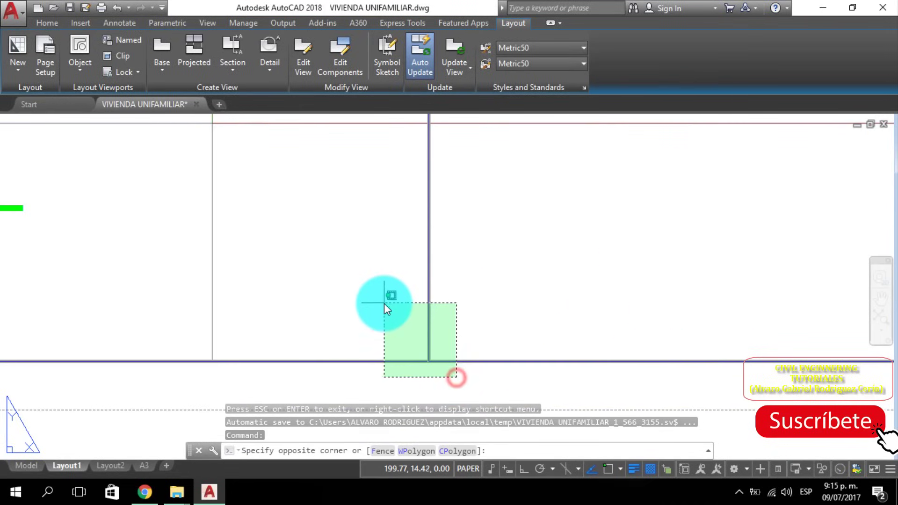
left_click(384, 304)
scroll(473, 328, "down", 4)
scroll(480, 328, "down", 3)
scroll(463, 243, "down", 2)
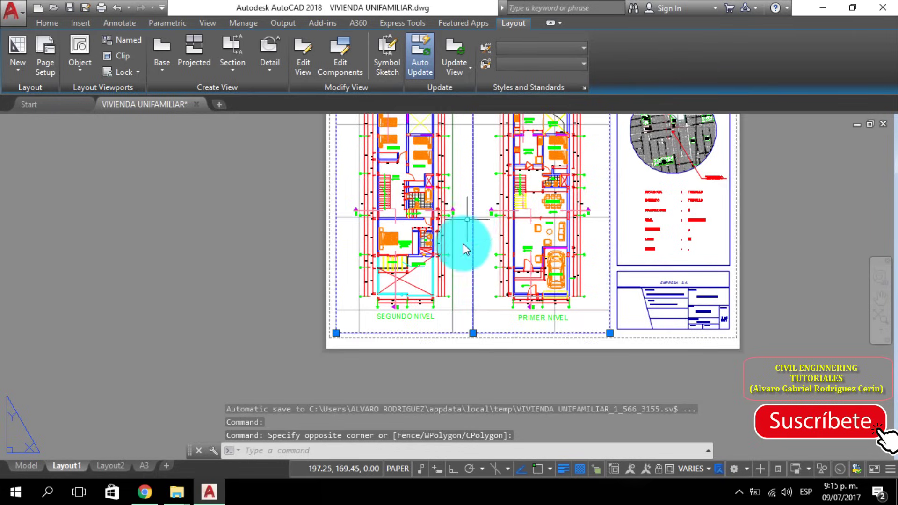
middle_click_drag(464, 243, 455, 322)
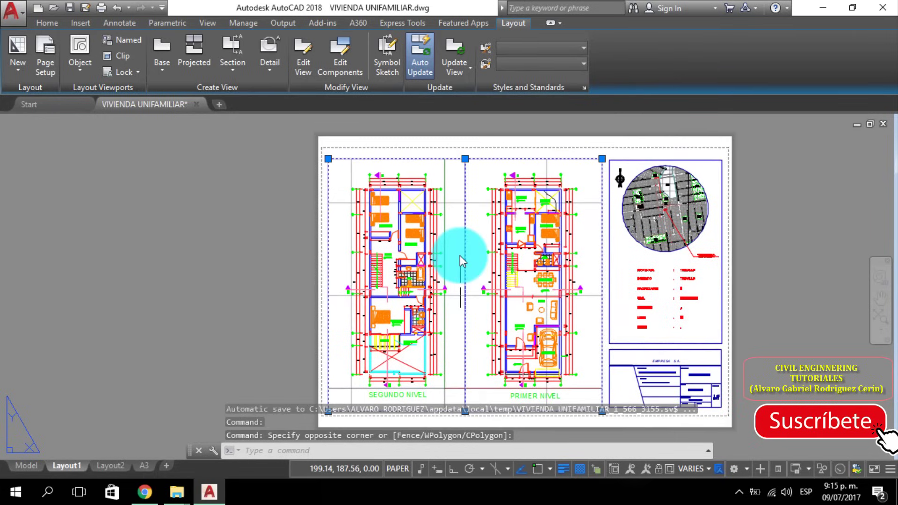
Step: Assign the selected viewport frames to the Defpoints layer, then clear the selection
left_click(52, 20)
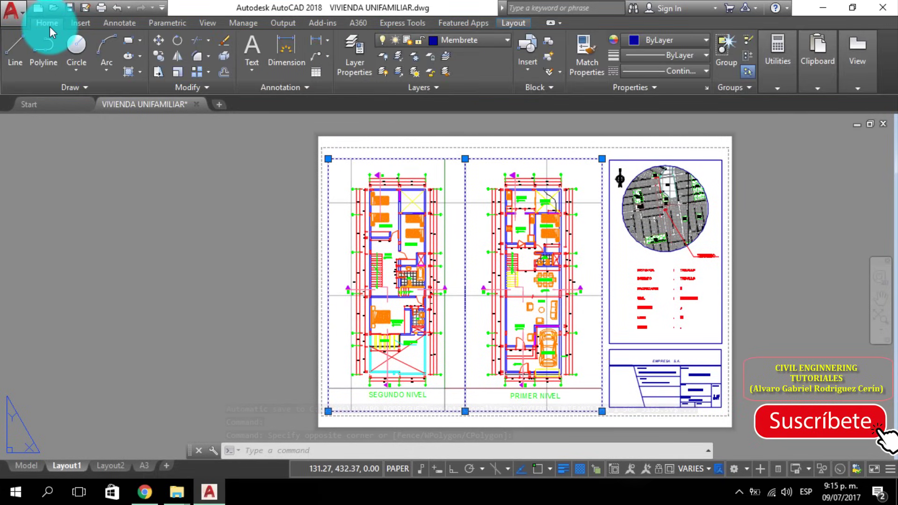
left_click(462, 41)
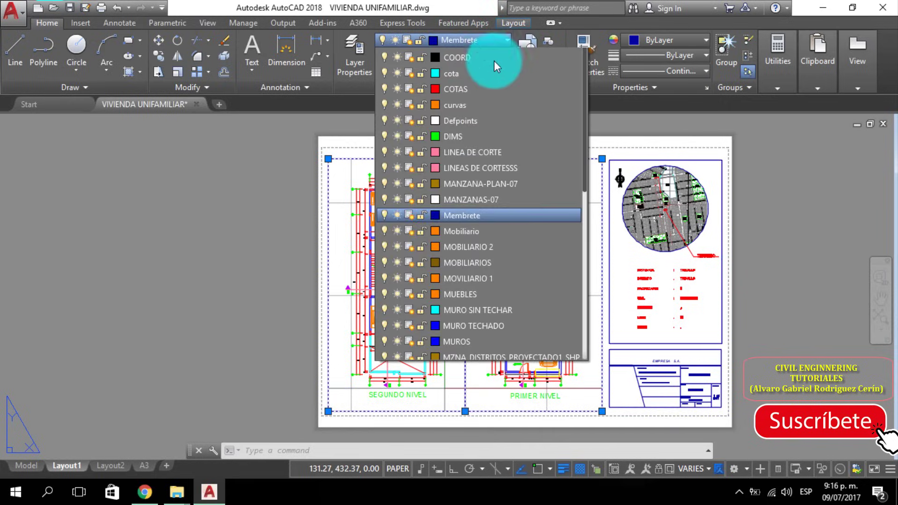
scroll(494, 246, "down", 3)
scroll(512, 307, "up", 1)
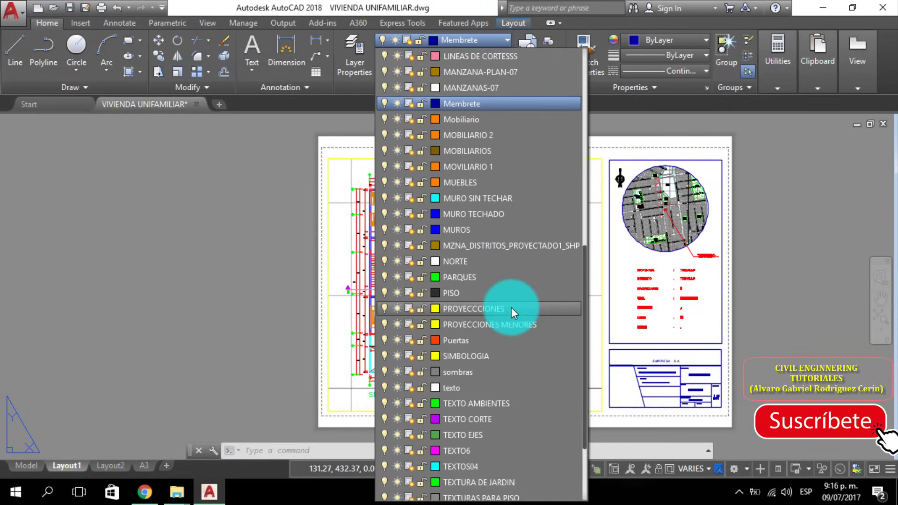
scroll(512, 308, "up", 2)
scroll(511, 308, "up", 2)
scroll(511, 308, "up", 1)
scroll(510, 308, "up", 1)
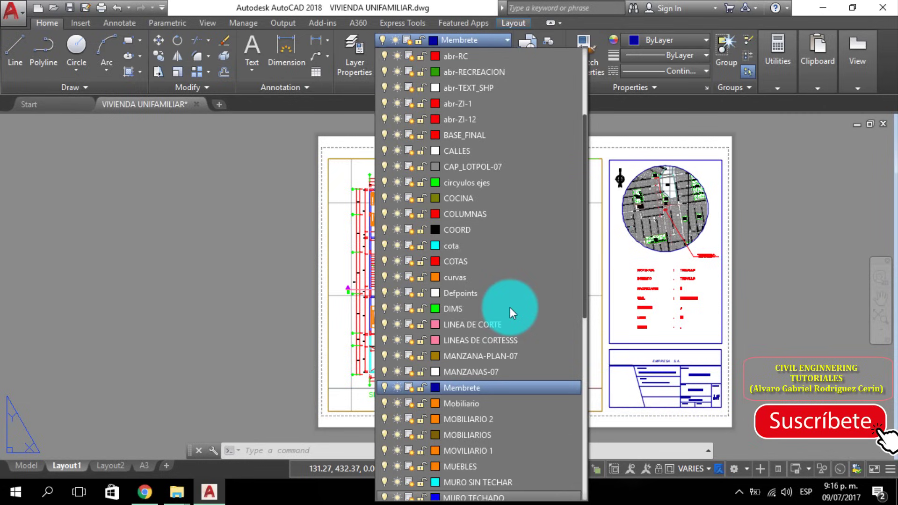
left_click(470, 293)
left_click(465, 328)
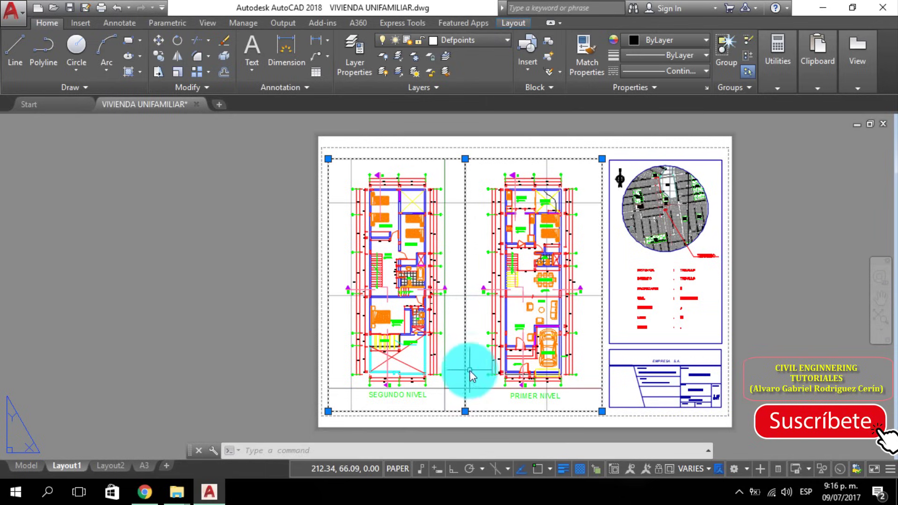
left_click(479, 383)
key("Escape")
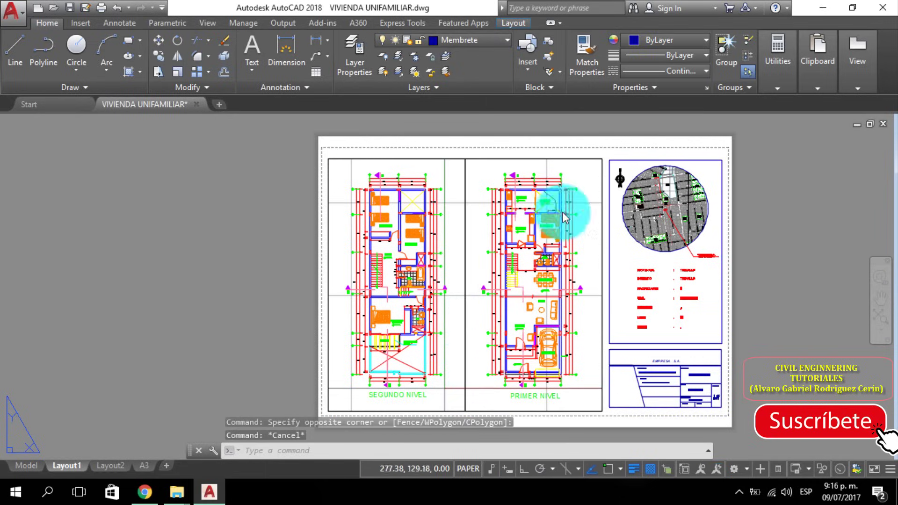
Step: Draw a blue Membrete-layer rectangle from the title block's bottom-right corner to the sheet's top-left
left_click(129, 40)
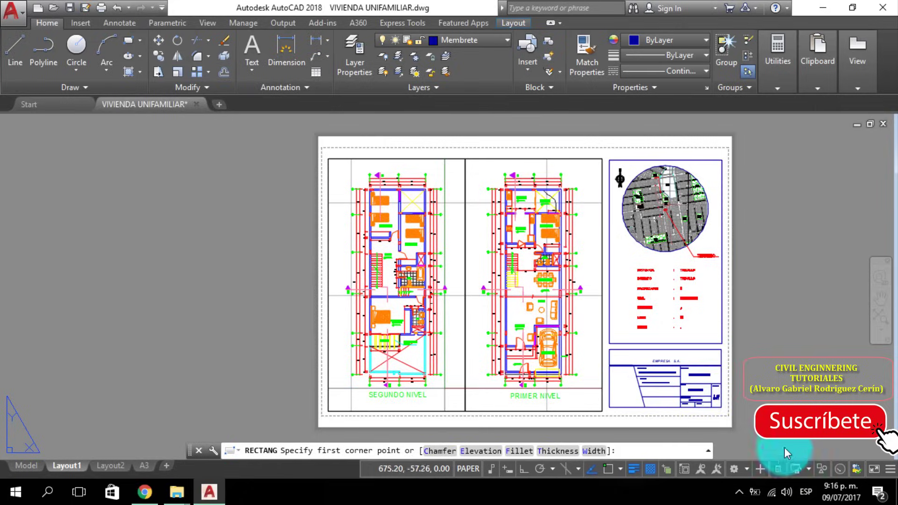
scroll(730, 417, "up", 6)
left_click(705, 402)
scroll(642, 370, "down", 2)
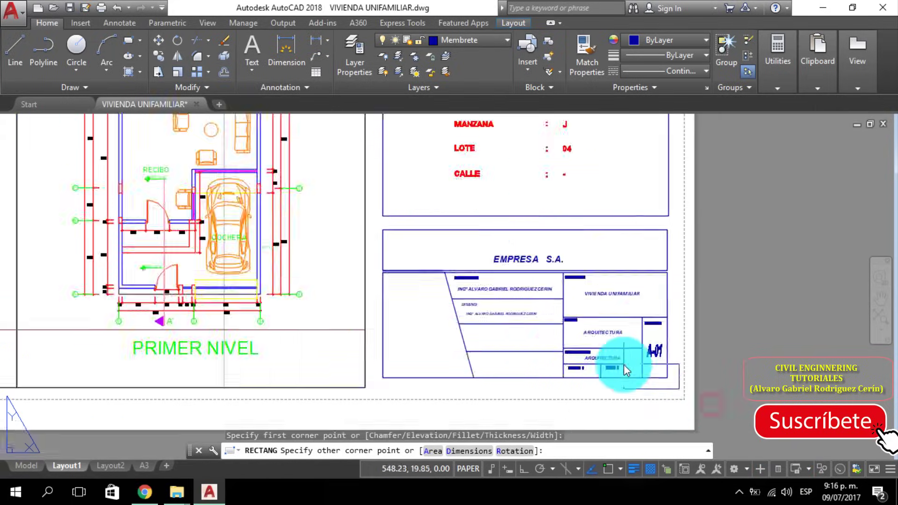
scroll(625, 367, "down", 5)
scroll(571, 367, "down", 2)
scroll(444, 272, "up", 6)
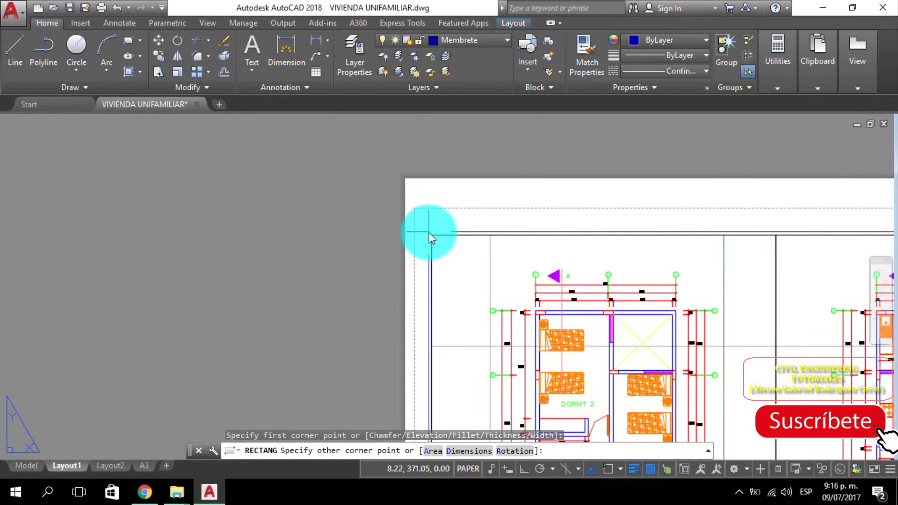
left_click(421, 216)
scroll(511, 297, "down", 5)
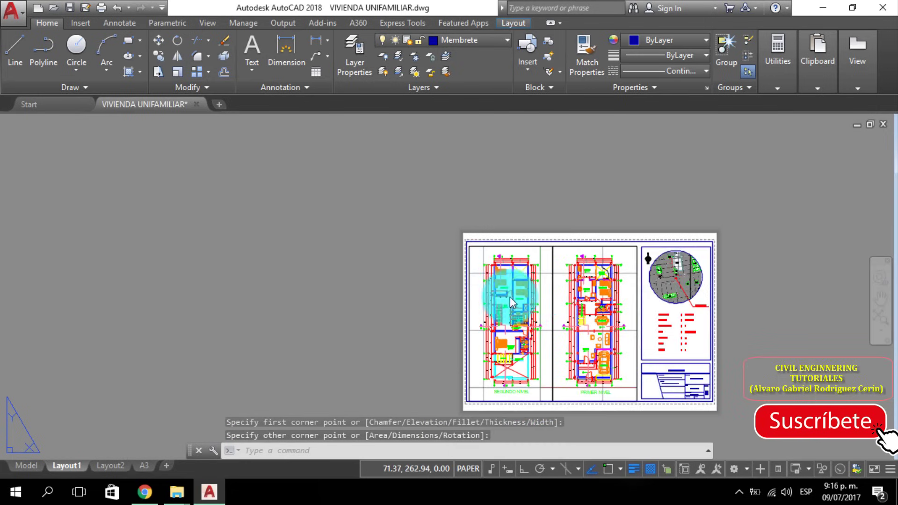
scroll(616, 334, "up", 2)
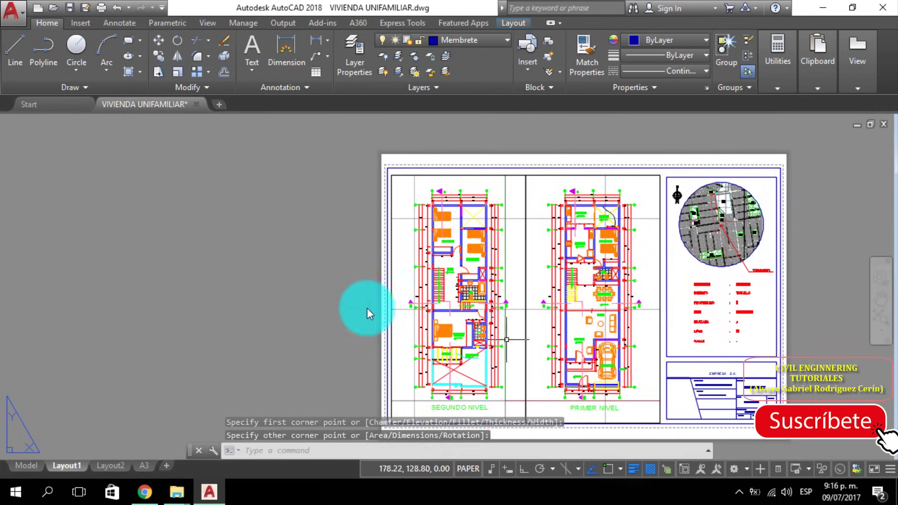
Step: Preview Layout1's DWG To PDF ISO A2 plot, inspect it, and return to the plot settings
left_click(104, 11)
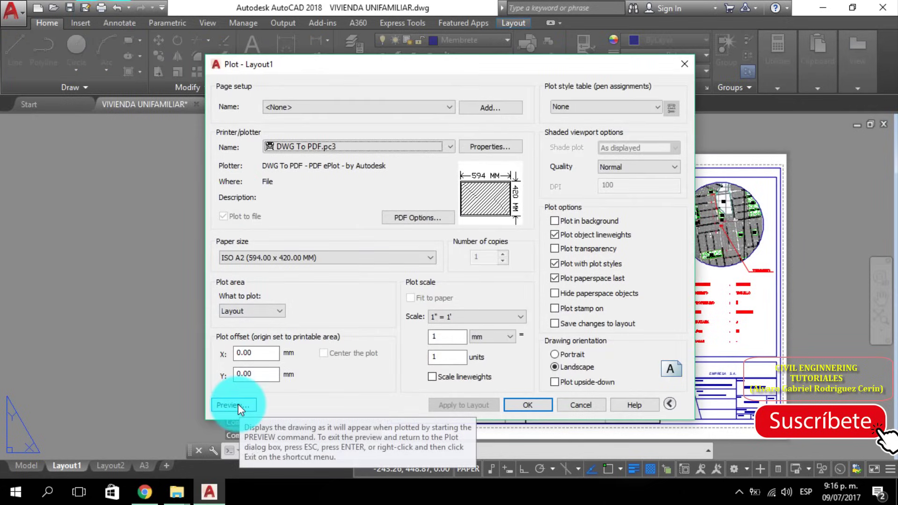
left_click(239, 407)
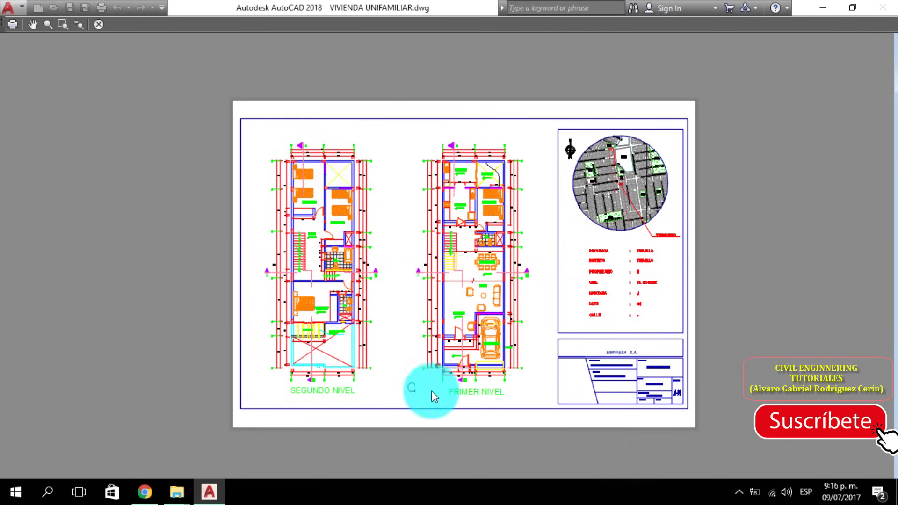
scroll(423, 346, "up", 3)
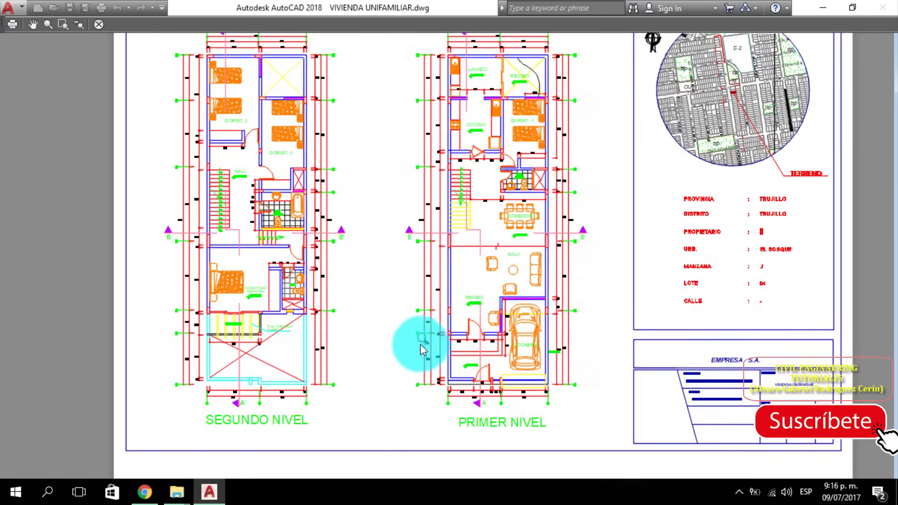
middle_click_drag(689, 336, 615, 362)
scroll(612, 359, "down", 5)
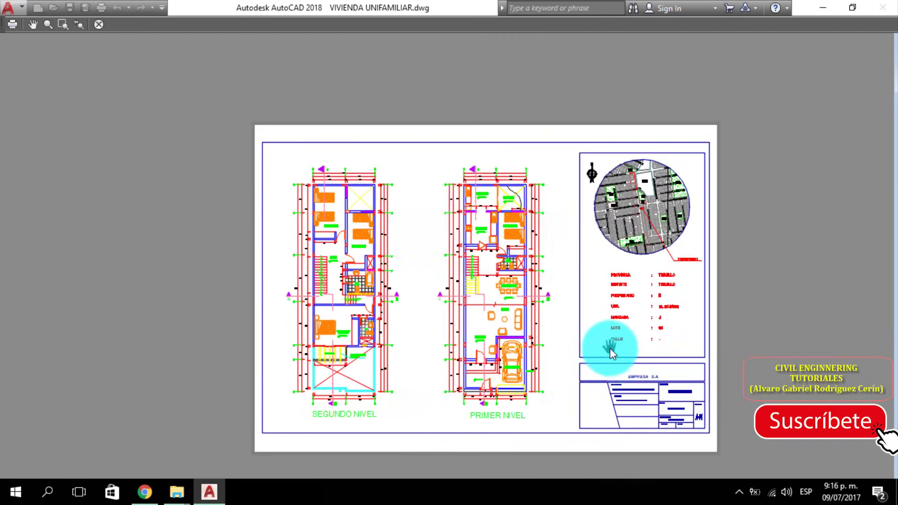
scroll(610, 348, "up", 4)
scroll(609, 348, "down", 2)
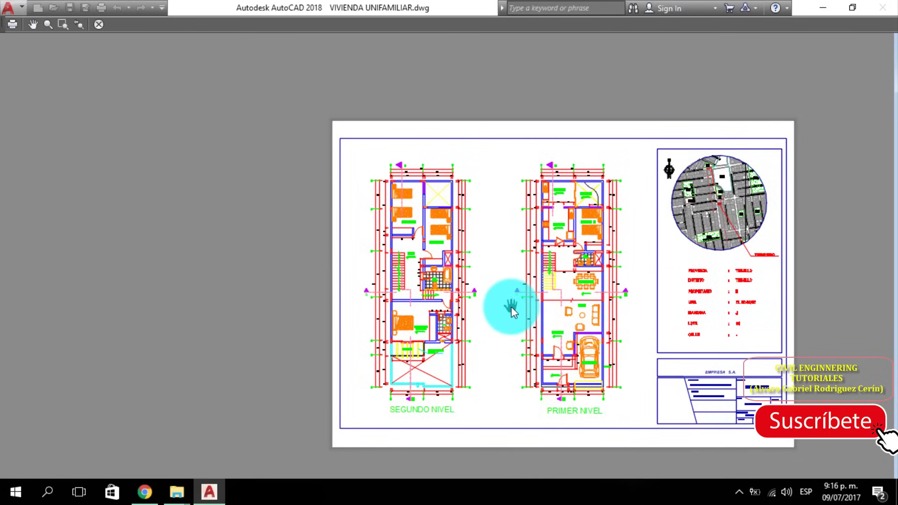
key("Escape")
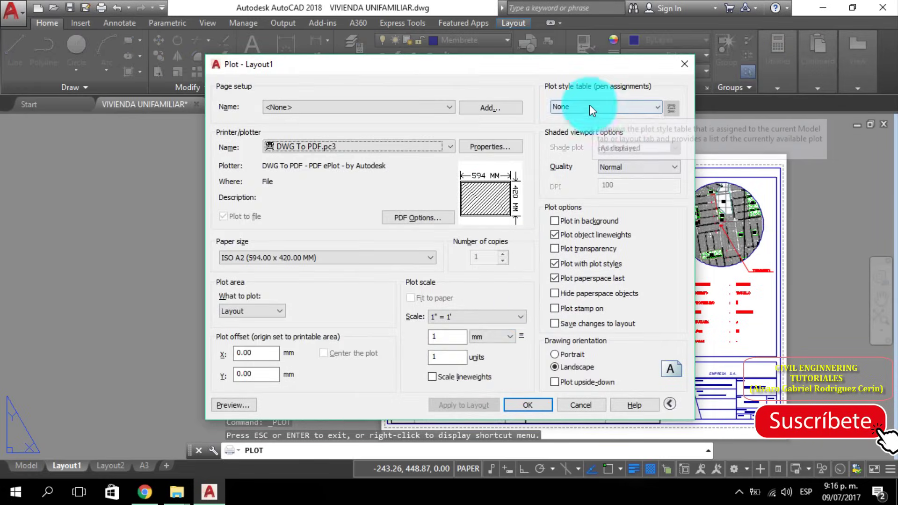
Step: Set the plot style table to monochrome.ctb and preview the sheet in black and white
left_click(596, 106)
left_click(595, 104)
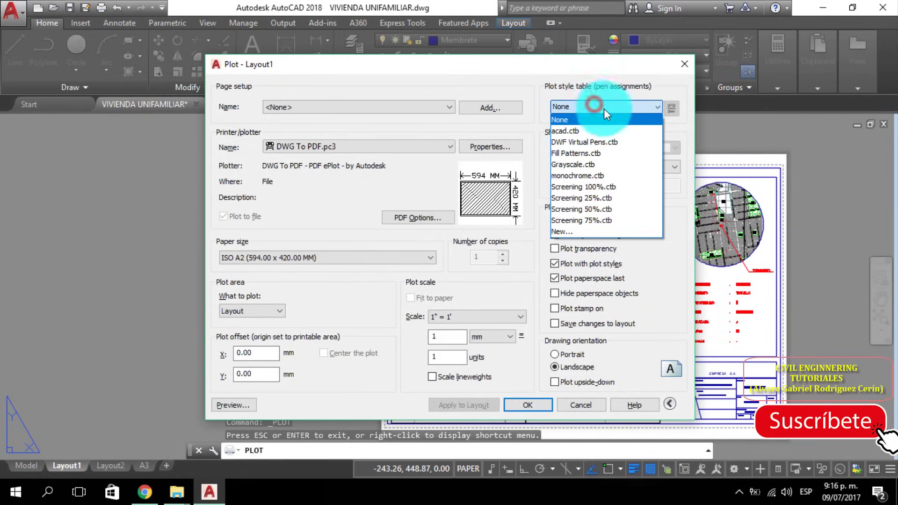
left_click(588, 175)
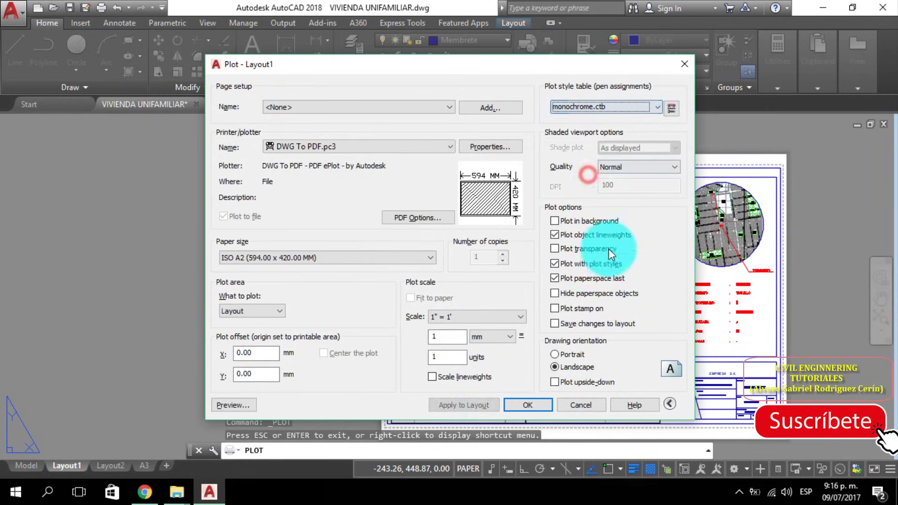
left_click(231, 405)
scroll(456, 262, "up", 2)
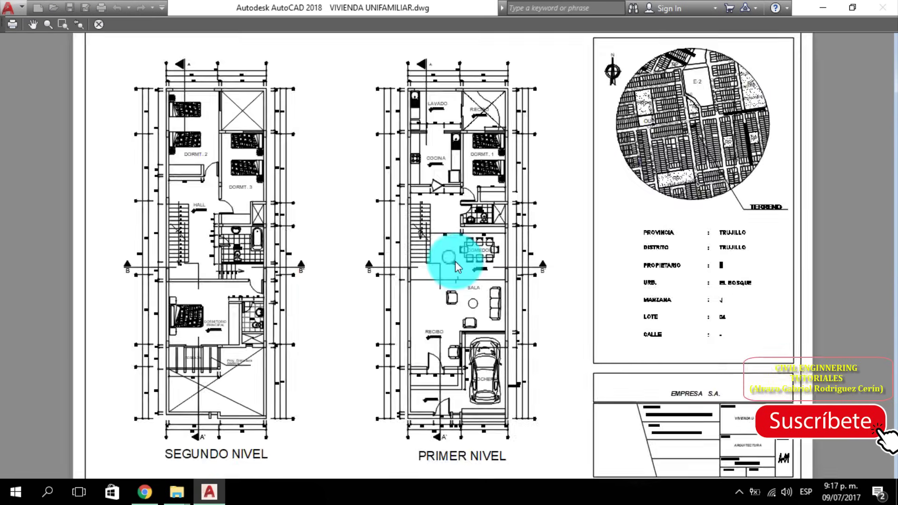
scroll(457, 262, "up", 3)
scroll(466, 276, "down", 2)
scroll(461, 286, "down", 3)
scroll(453, 300, "down", 2)
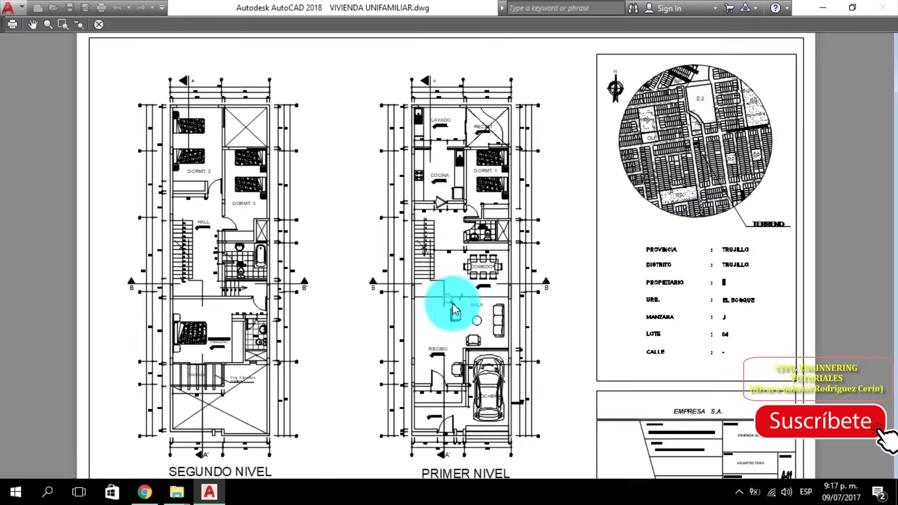
middle_click_drag(401, 314, 420, 292)
scroll(420, 292, "down", 2)
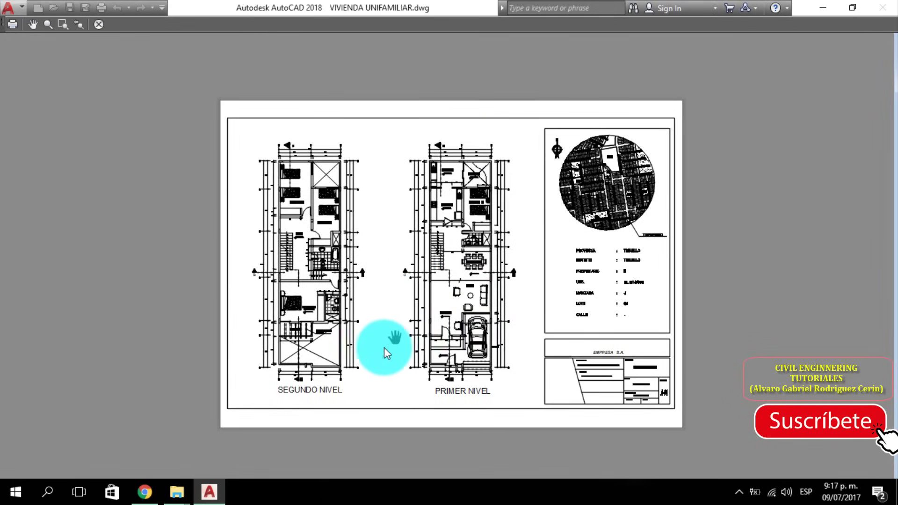
key("Escape")
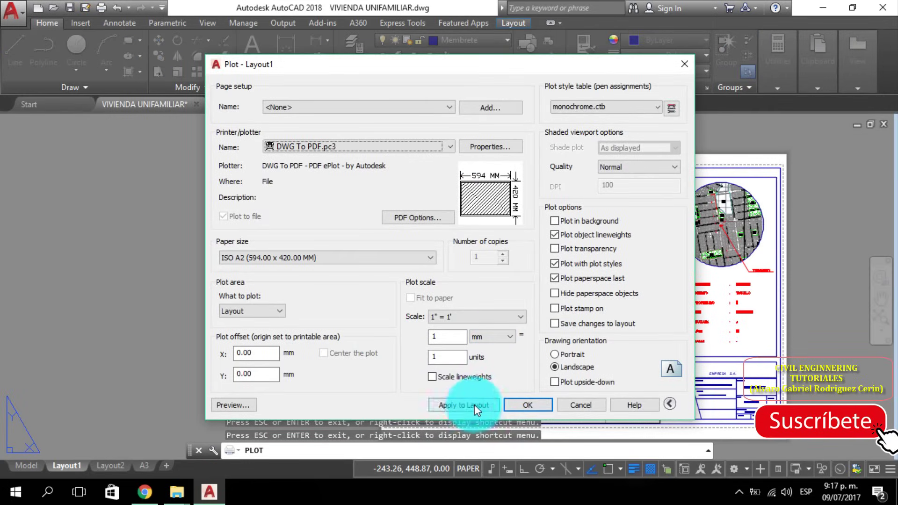
Step: Apply the plot settings to Layout1 and plot the sheet to a PDF file
left_click(450, 412)
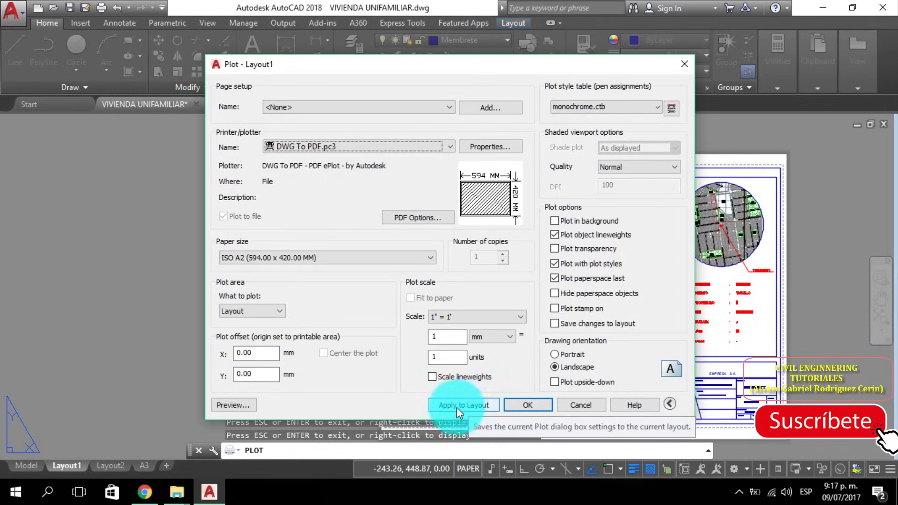
left_click(458, 405)
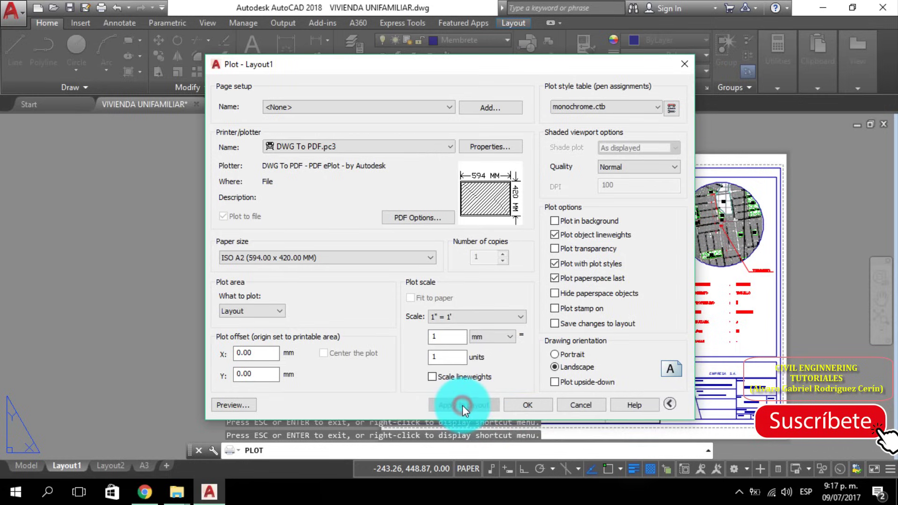
left_click(548, 404)
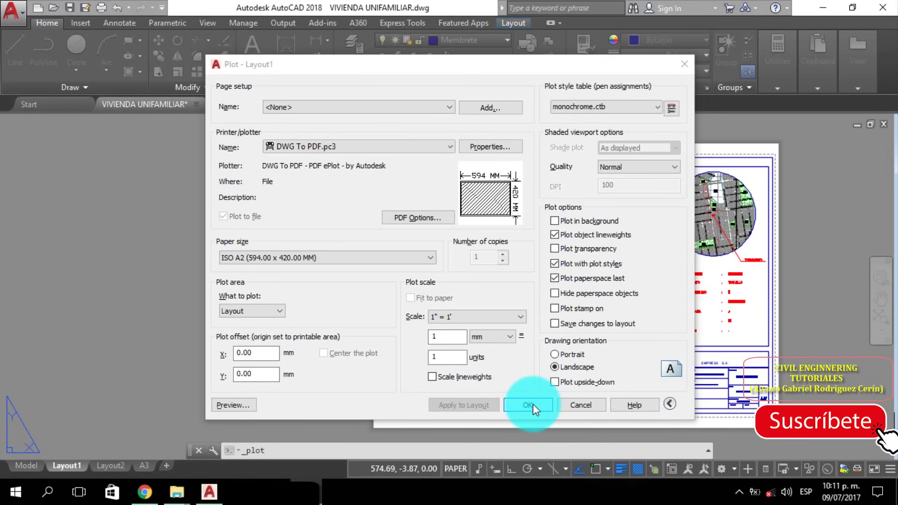
left_click(532, 404)
Step: Save VIVIENDA UNIFAMILIAR-Layout1.pdf, view it in Acrobat with the Tools pane hidden, then return to AutoCAD
left_click(622, 373)
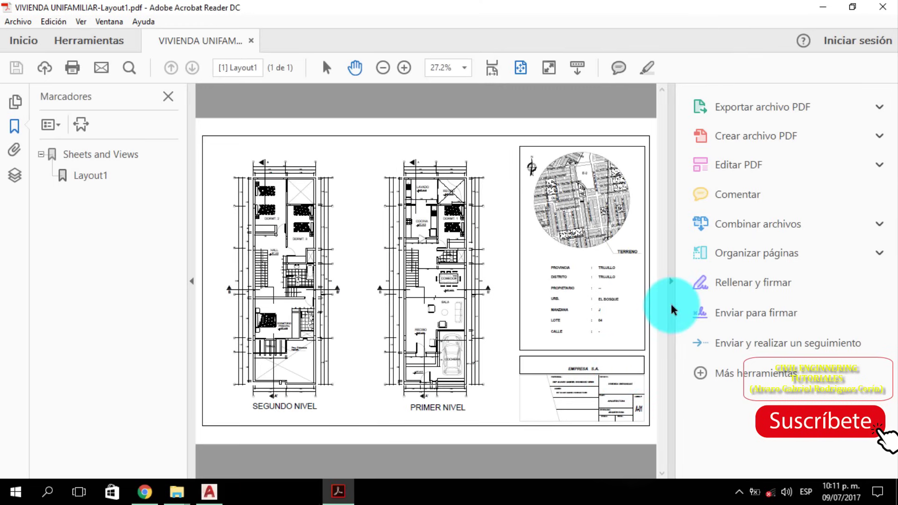
left_click(672, 281)
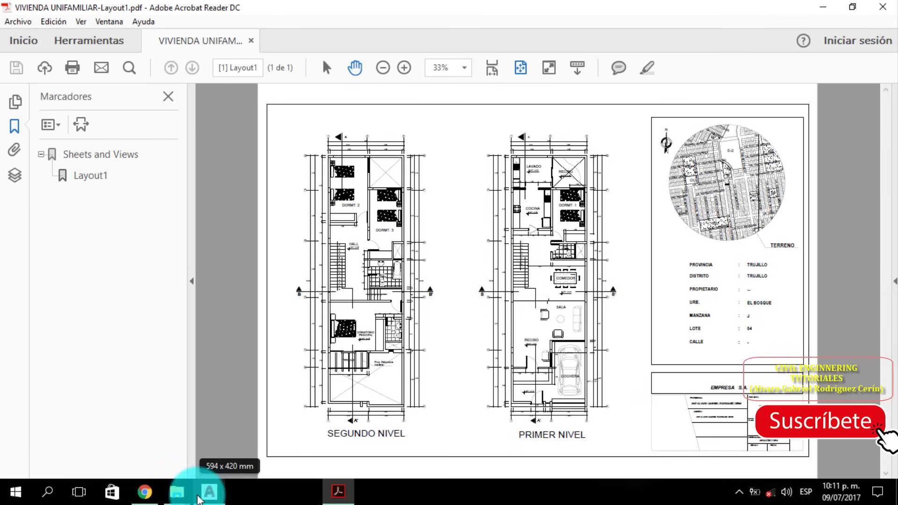
left_click(209, 492)
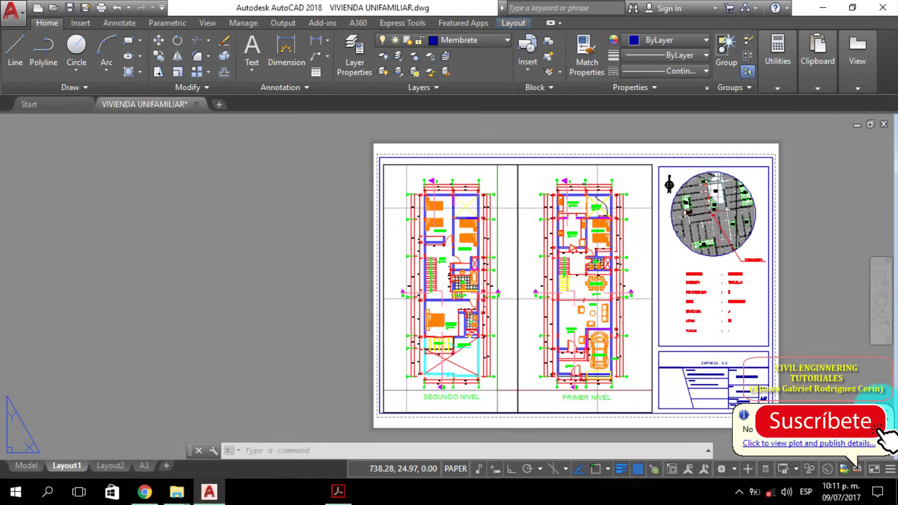
scroll(609, 327, "up", 2)
scroll(491, 309, "down", 2)
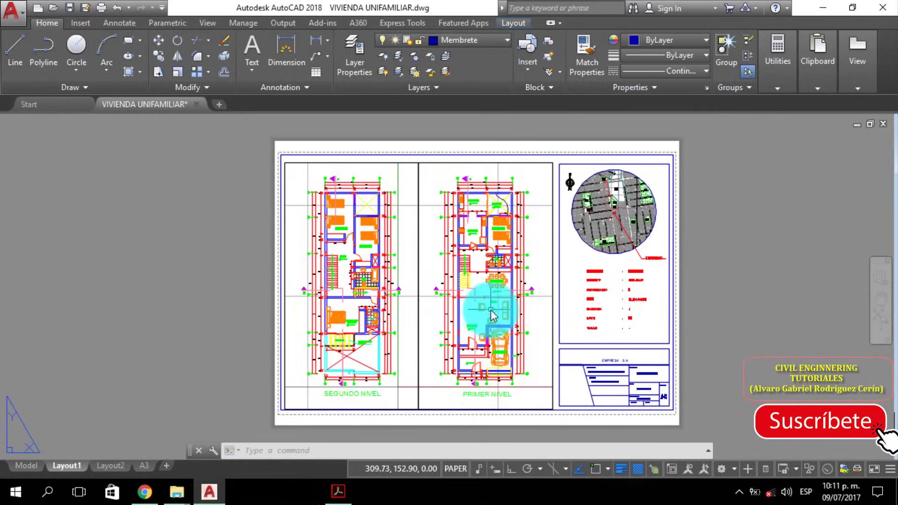